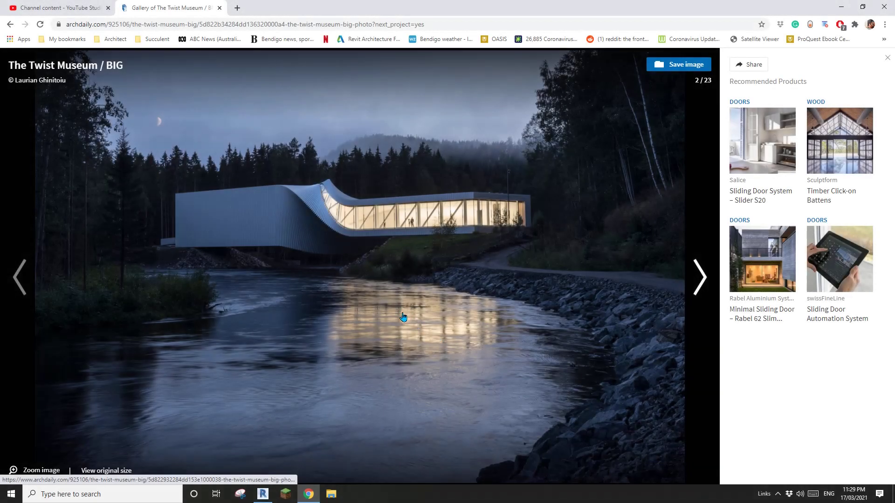
Browse the first gallery photos of The Twist Museum as a reference for the building's twisted form
click(22, 285)
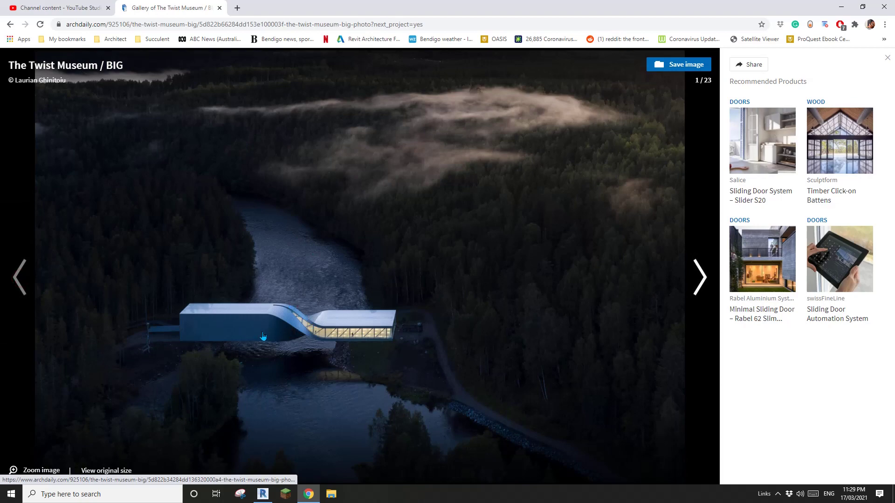
click(22, 282)
click(704, 276)
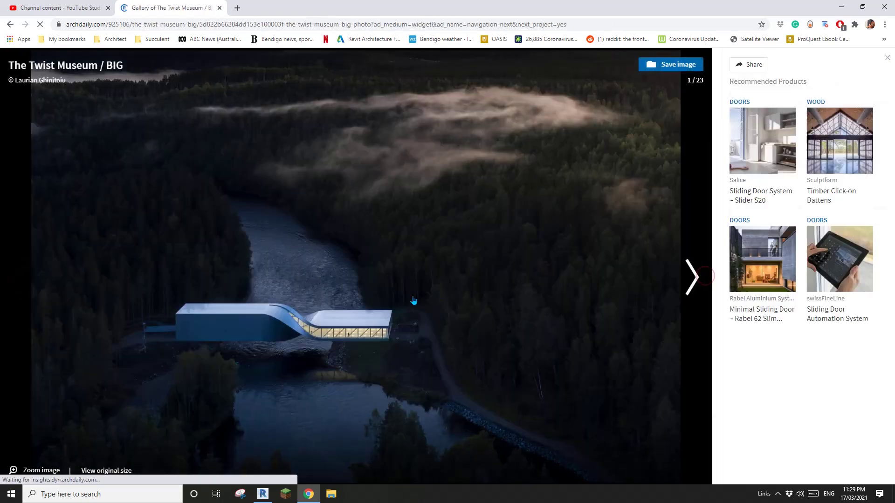
Switch to Revit and examine the finished twisted mass model from several angles
click(263, 494)
scroll(457, 310, down, 1)
shift+middle_drag(457, 310, 415, 322)
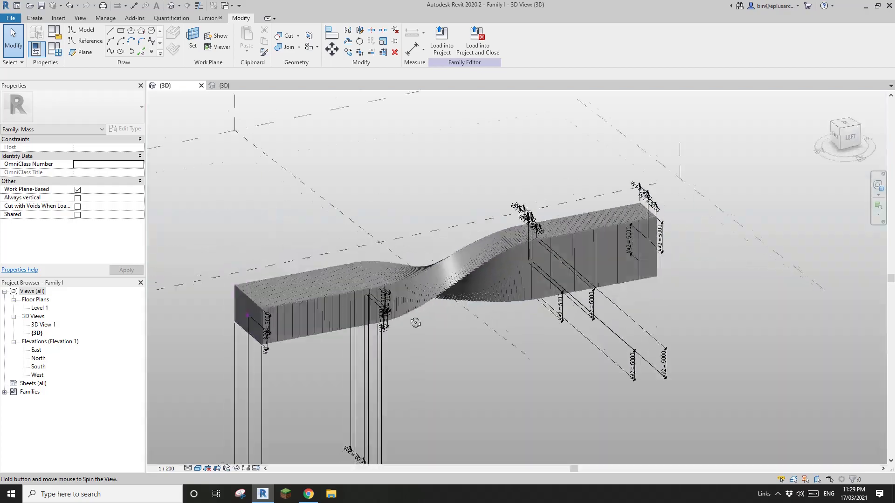
scroll(456, 275, up, 3)
click(466, 274)
mouse_move(466, 274)
shift+middle_down()
mouse_move(559, 206)
mouse_move(563, 132)
mouse_move(659, 152)
mouse_move(721, 184)
mouse_move(630, 286)
mouse_move(482, 322)
mouse_move(525, 303)
mouse_move(542, 311)
mouse_move(501, 299)
mouse_move(460, 269)
shift+middle_up()
scroll(482, 322, down, 3)
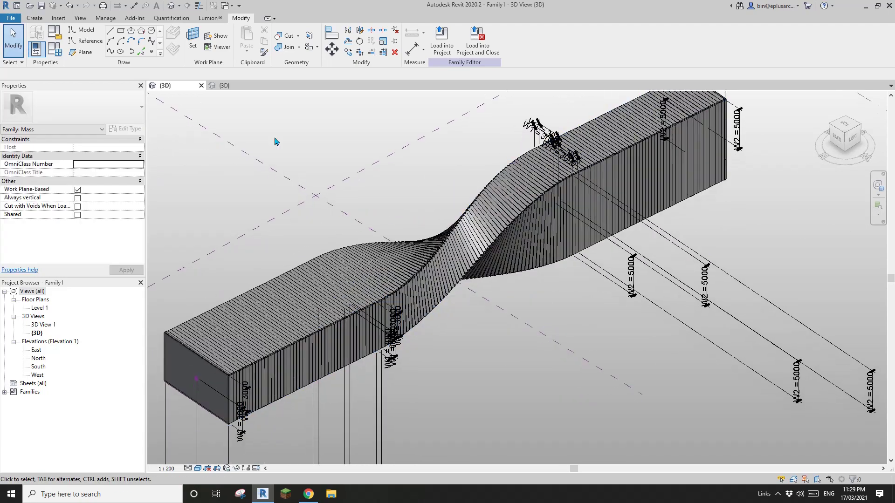
Close the open curtain panel family and the twisted mass family without saving changes
click(246, 88)
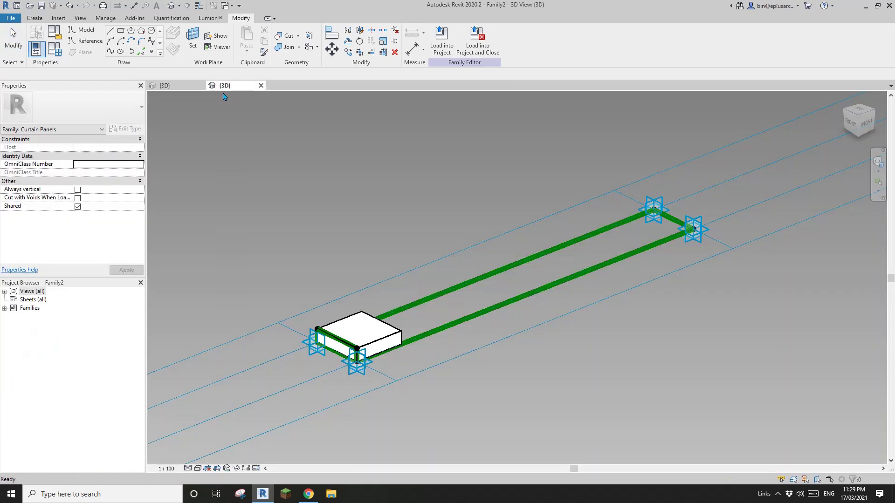
click(261, 85)
click(467, 248)
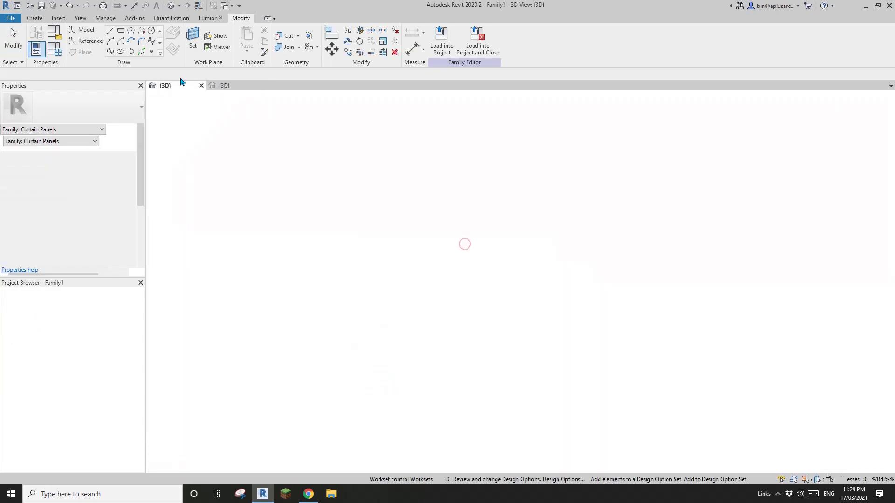
click(201, 85)
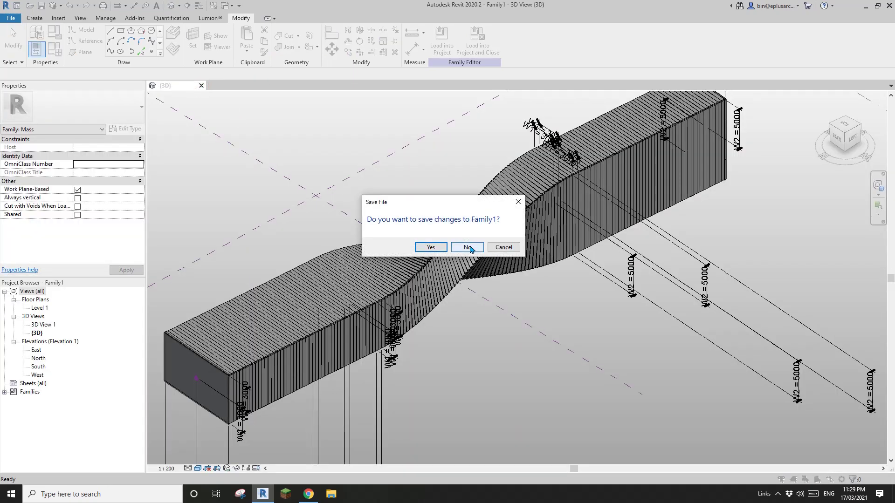
click(468, 247)
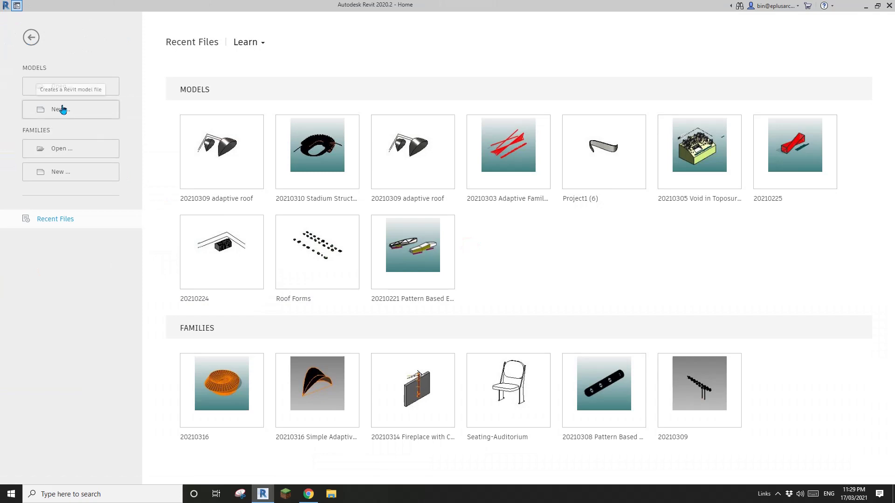
Create a new family from the Metric Mass.rft template in the Conceptual Mass folder
click(65, 173)
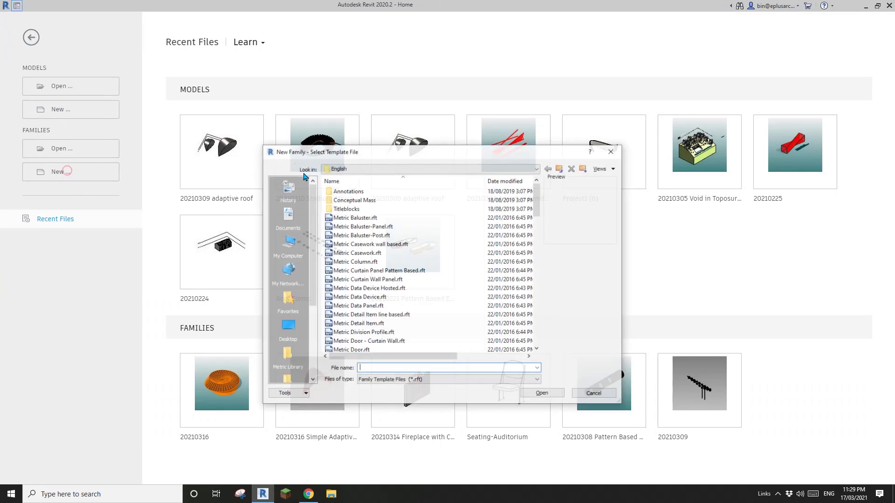
double_click(355, 201)
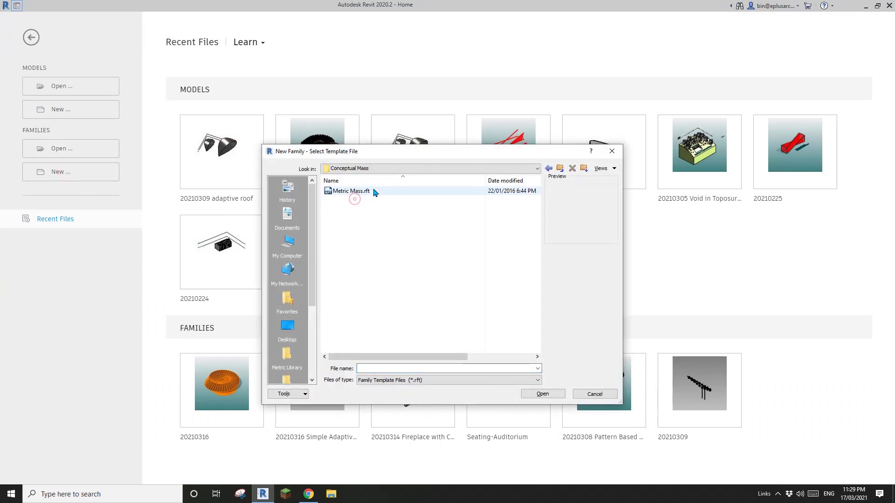
click(355, 192)
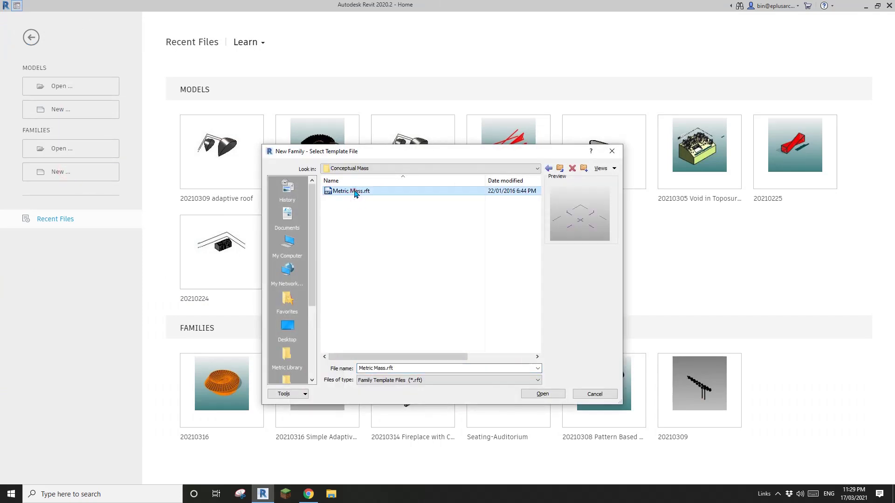
click(553, 395)
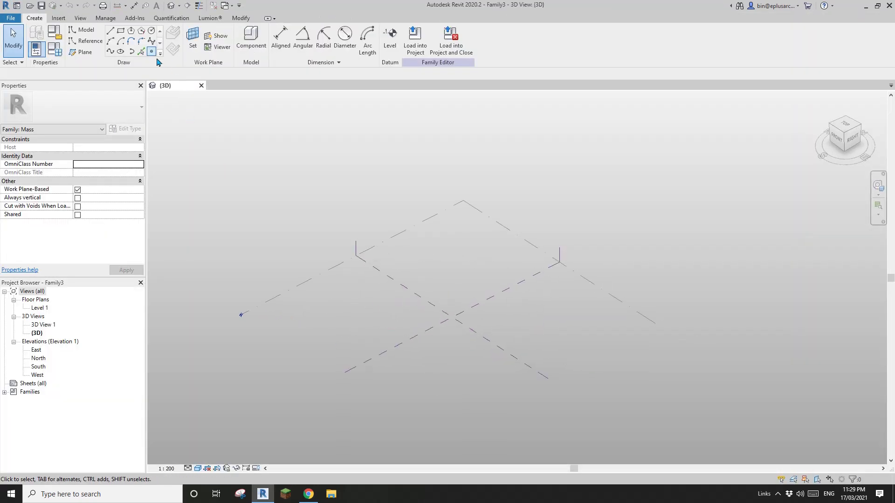
Place two reference points on the Level 1 plane, on opposite sides of the centre reference plane intersection
click(153, 53)
click(511, 263)
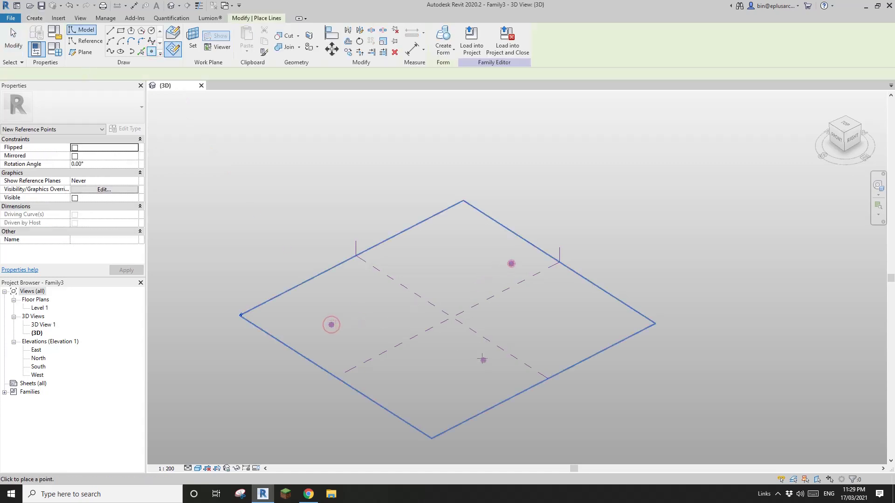
key(Escape)
scroll(454, 362, down, 1)
Switch to Chrome and look through the museum's exterior and interior photos, returning to the riverside night view
click(308, 493)
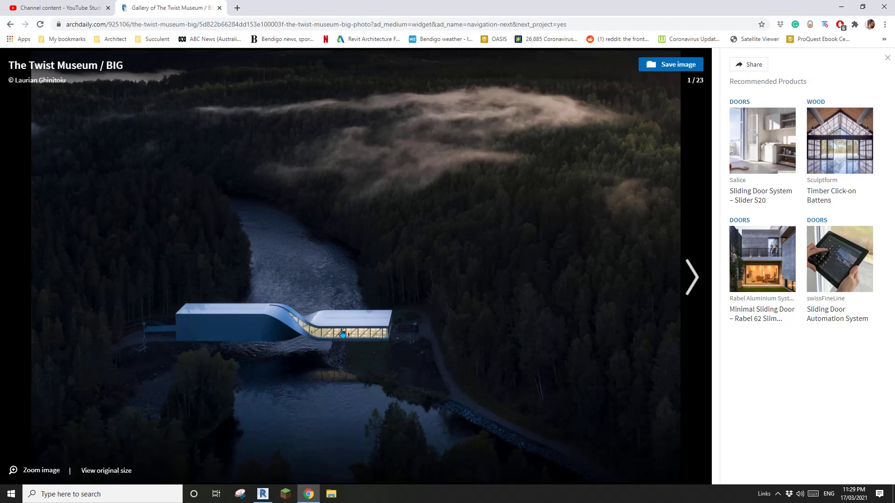
click(694, 277)
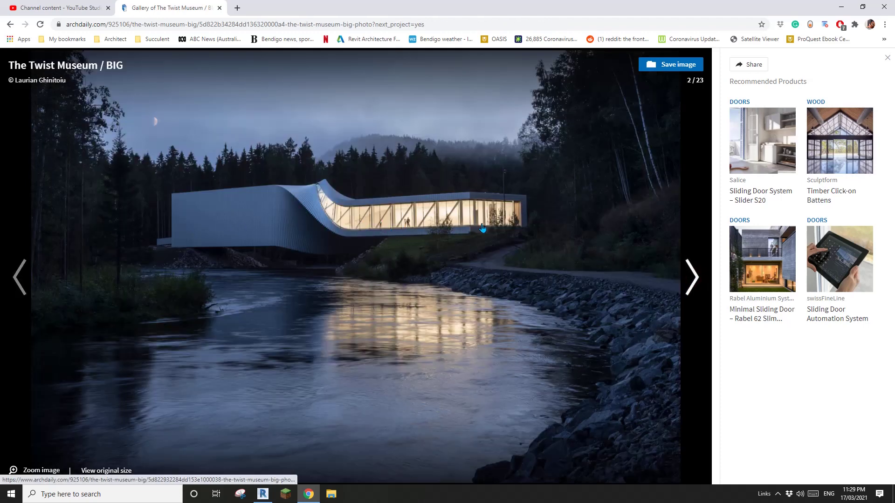
click(692, 278)
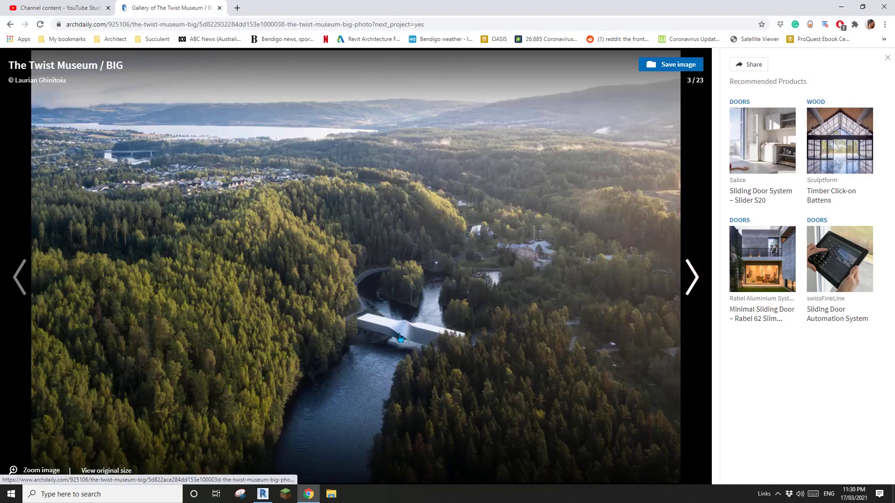
click(695, 277)
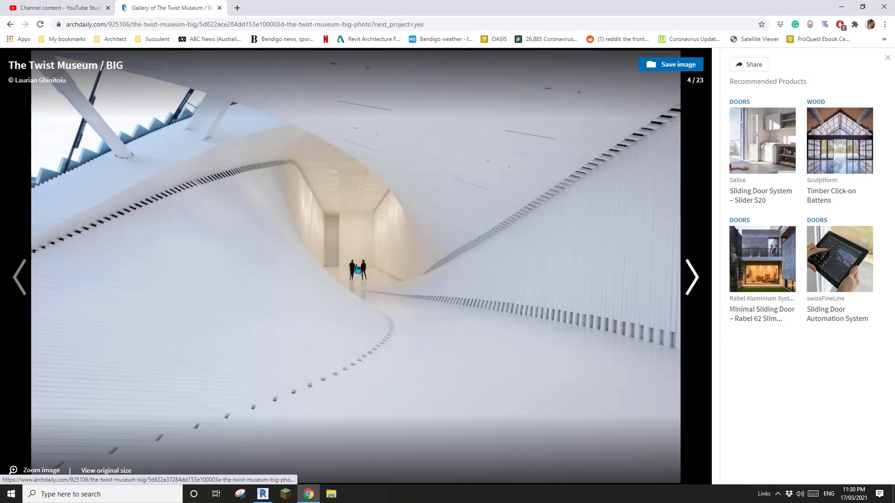
click(29, 280)
click(17, 276)
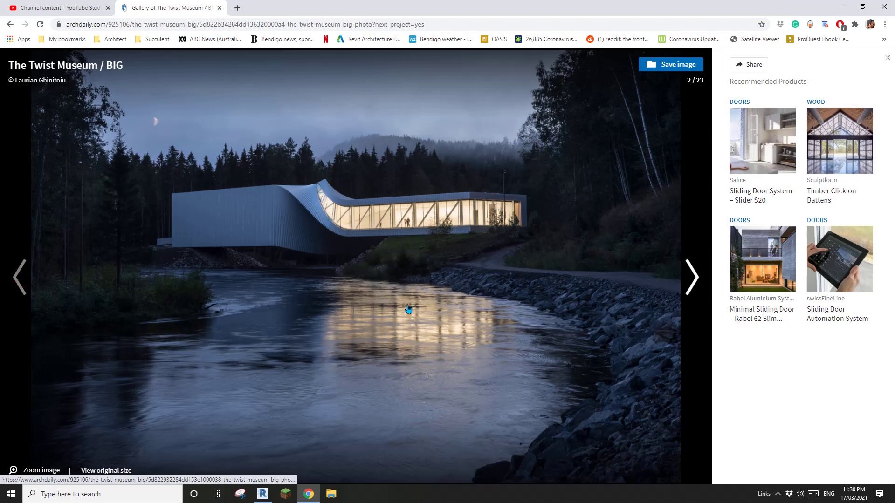
Switch back to Revit, connect the two reference points with a spline through points, and make it a reference line
click(264, 493)
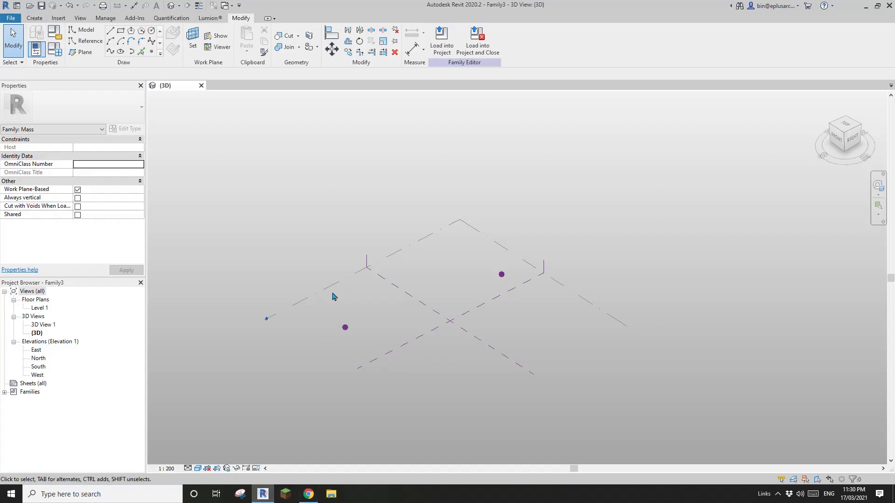
drag(299, 235, 508, 352)
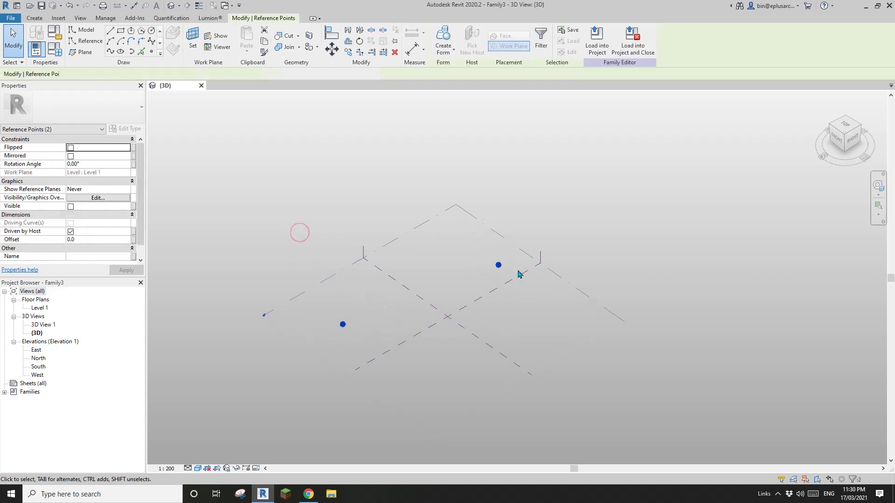
click(113, 54)
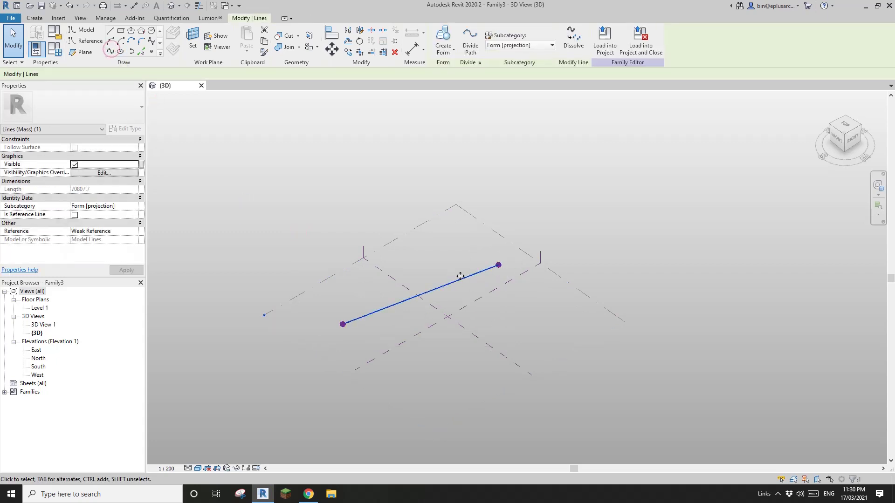
click(74, 216)
Place a reference point hosted on the reference line, close to its near end, using Draw on Face
scroll(447, 296, up, 5)
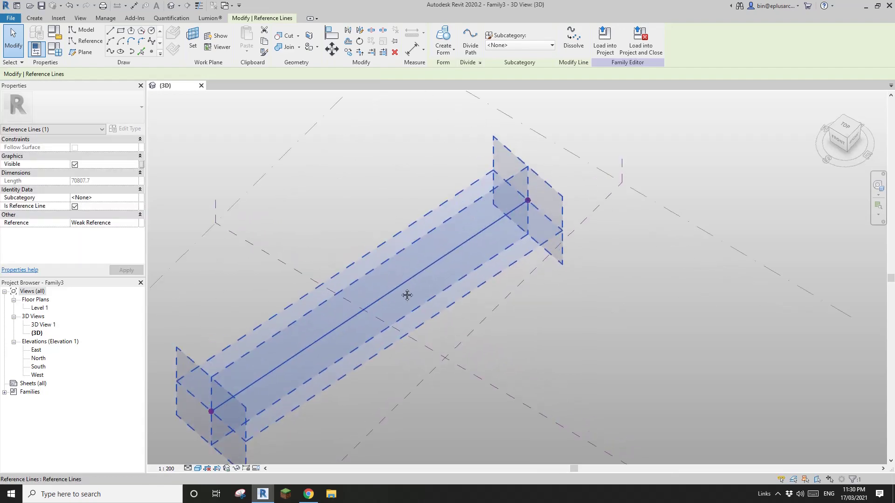
middle_drag(407, 295, 435, 283)
click(151, 54)
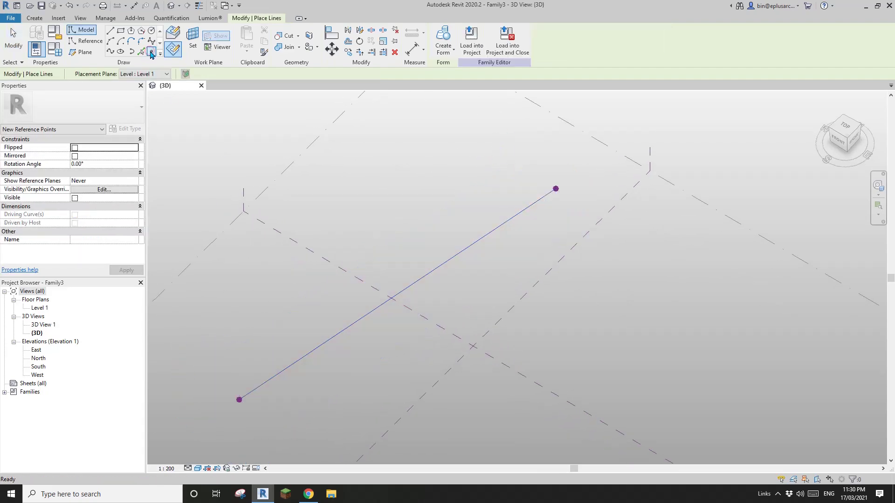
click(176, 35)
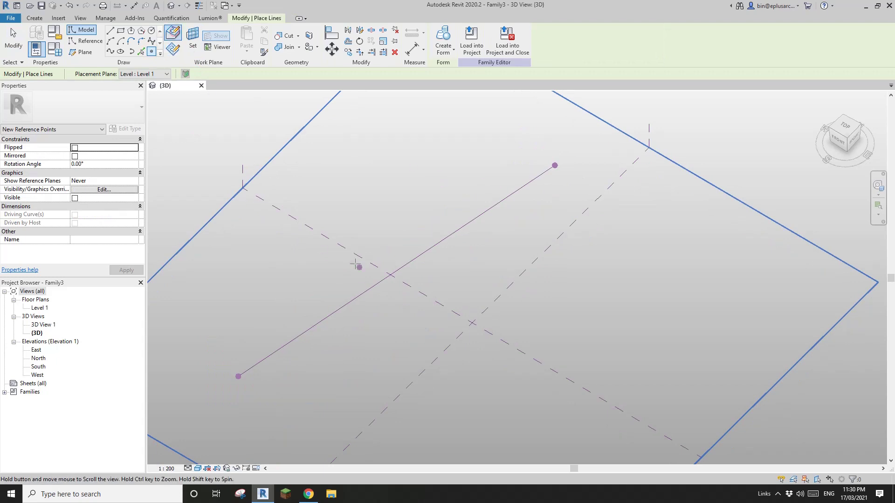
middle_drag(359, 268, 383, 281)
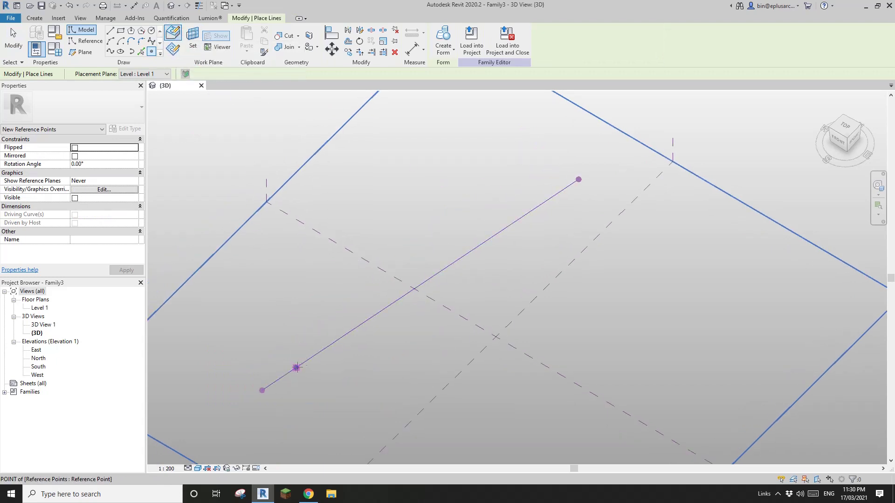
click(347, 322)
key(Escape)
key(Escape)
scroll(285, 383, up, 2)
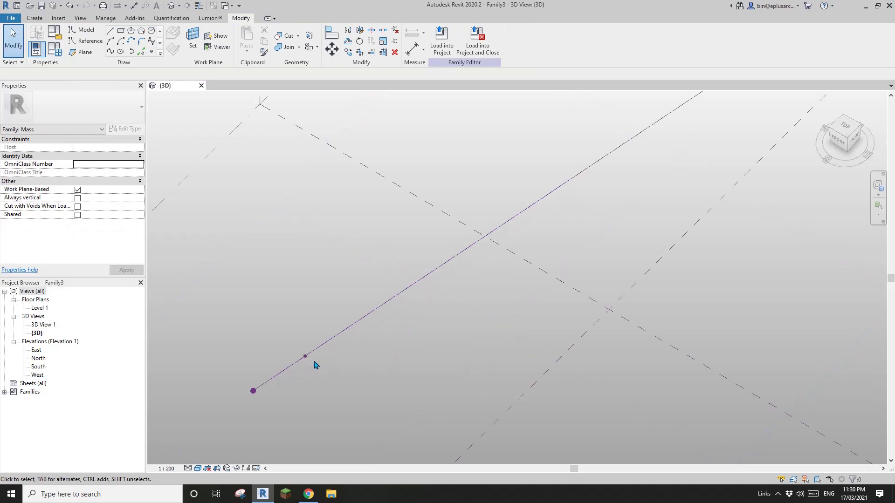
Draw a reference line rectangle about 3600 mm wide around the hosted point, using the point's perpendicular plane as work plane
click(297, 345)
middle_drag(319, 383, 327, 358)
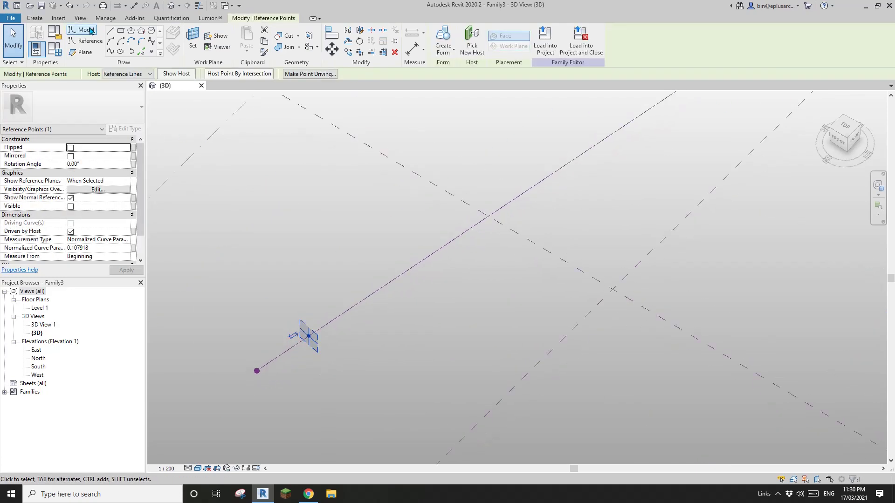
click(88, 42)
click(121, 32)
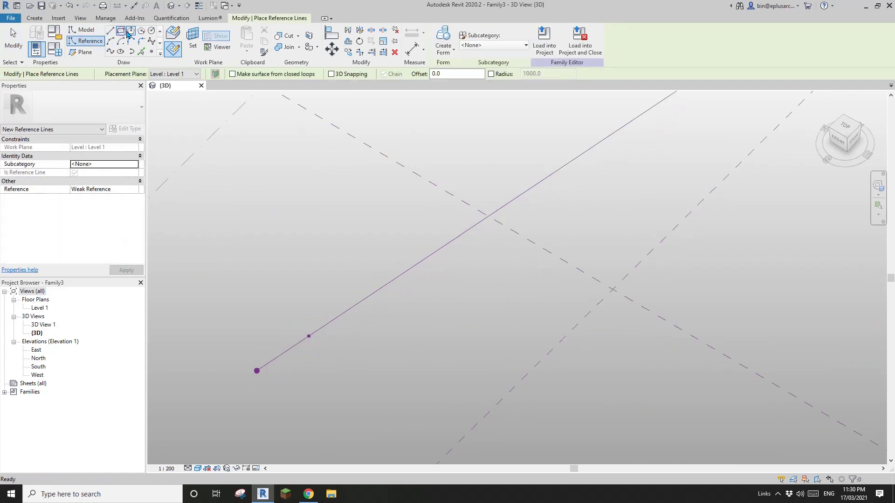
click(193, 40)
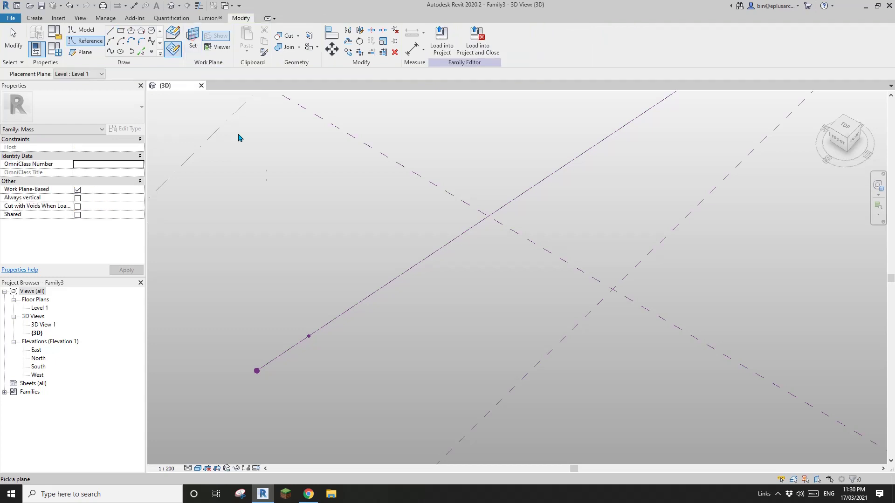
click(308, 336)
shift+middle_drag(320, 350, 334, 318)
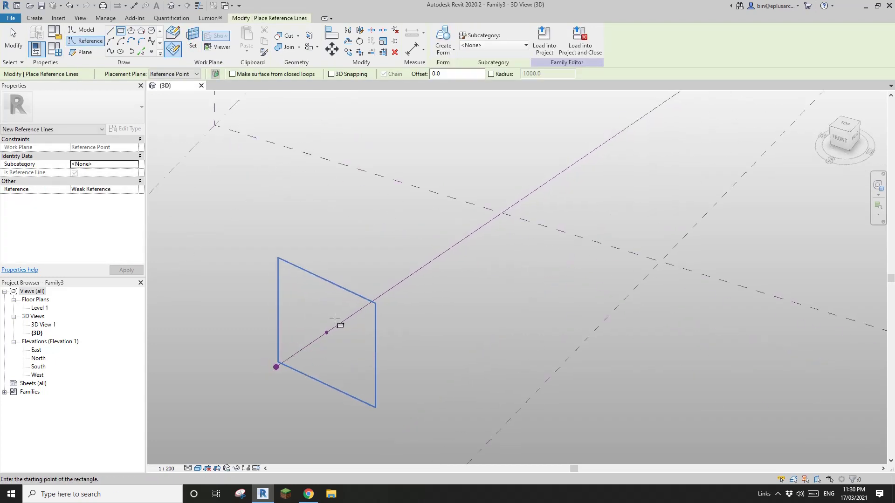
click(313, 290)
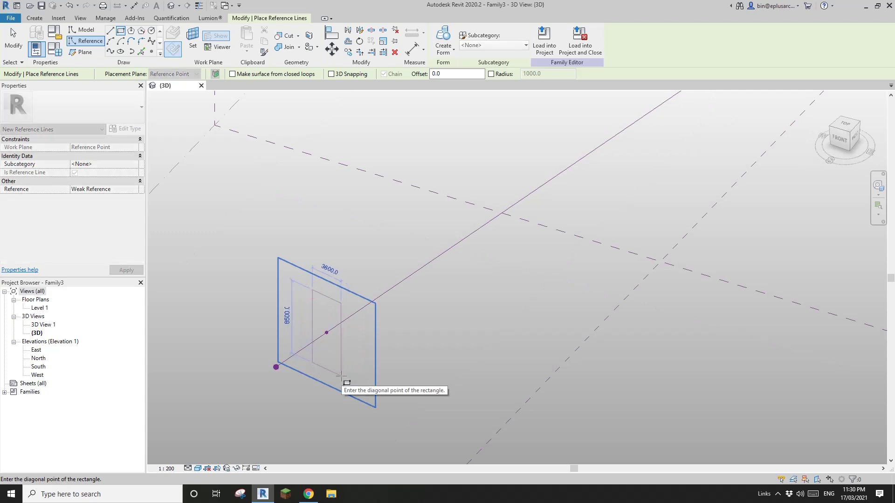
click(342, 377)
key(Escape)
key(Escape)
Add aligned dimensions from the hosted reference point to each of the rectangle's two vertical sides
shift+middle_drag(343, 366, 346, 357)
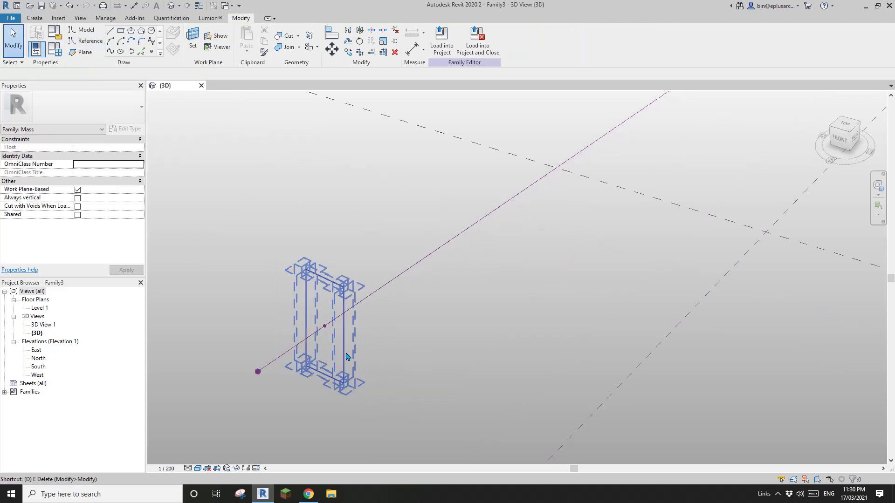
key(i)
click(344, 341)
click(325, 327)
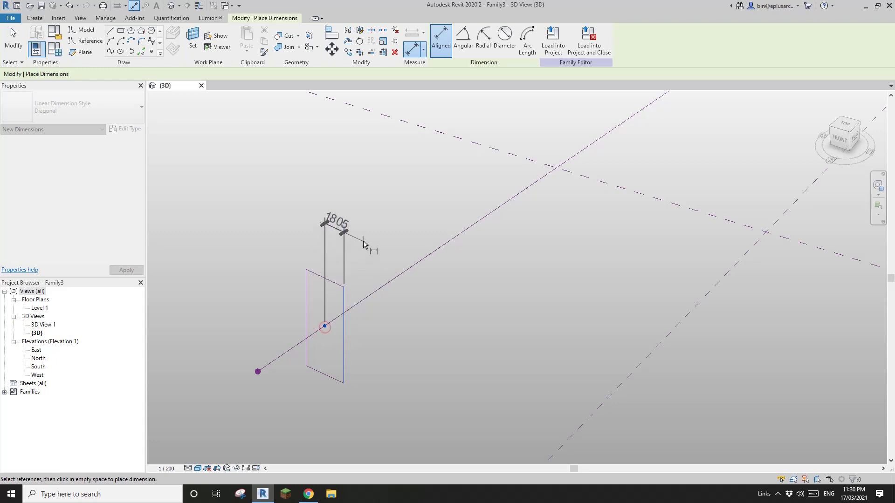
click(364, 243)
click(306, 319)
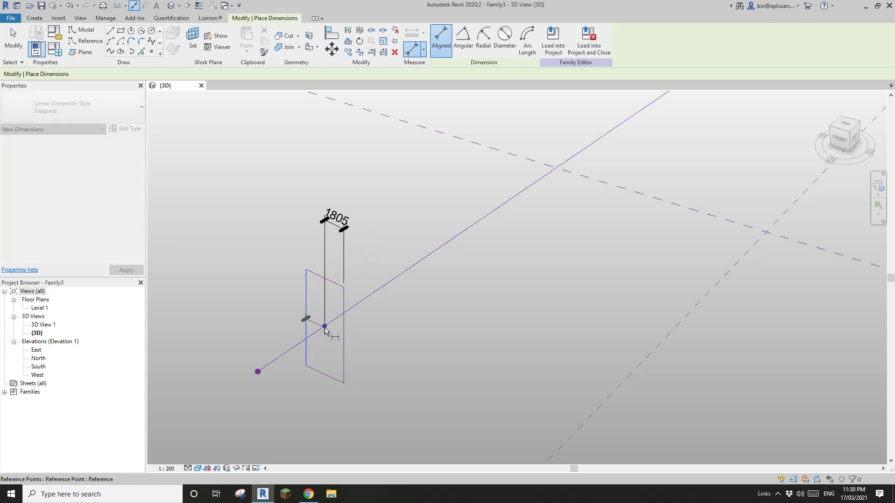
click(325, 327)
click(316, 250)
Add aligned dimensions from the hosted reference point to the rectangle's top and bottom edges
click(336, 282)
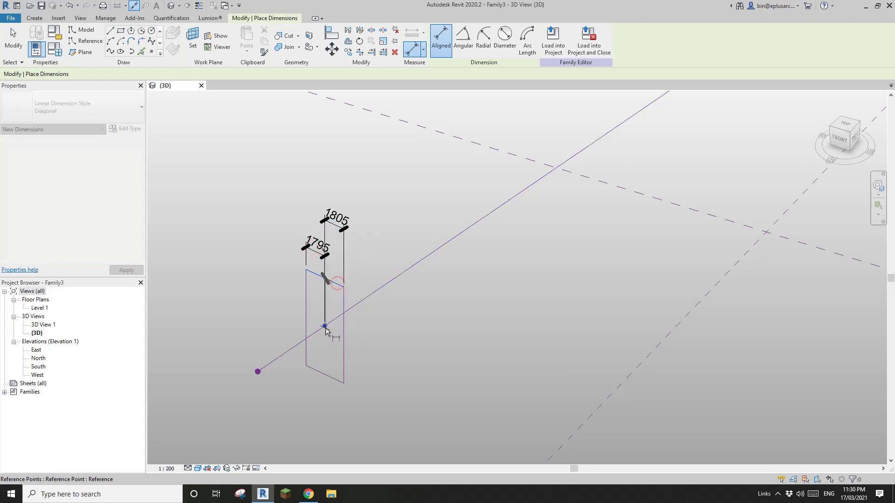
click(326, 328)
click(332, 377)
click(325, 327)
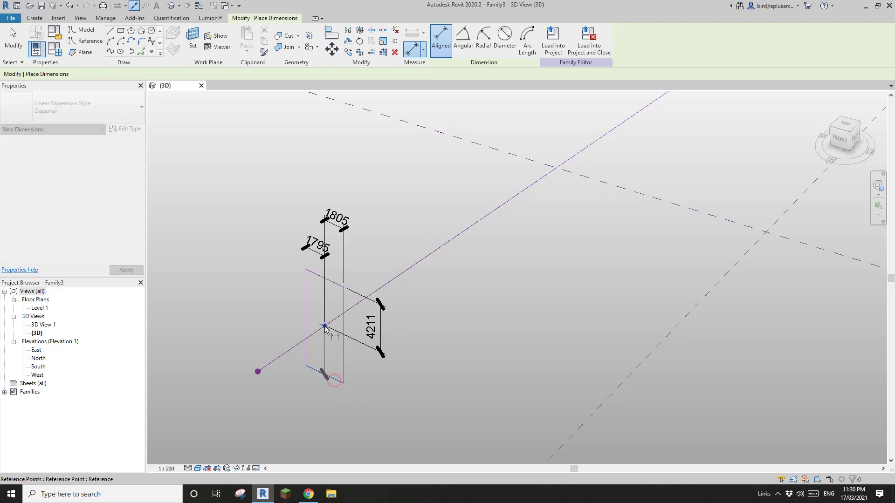
click(365, 376)
key(Escape)
key(Escape)
Label the two dimensions to the rectangle's vertical sides with a new instance parameter named W1
click(336, 218)
ctrl+click(317, 245)
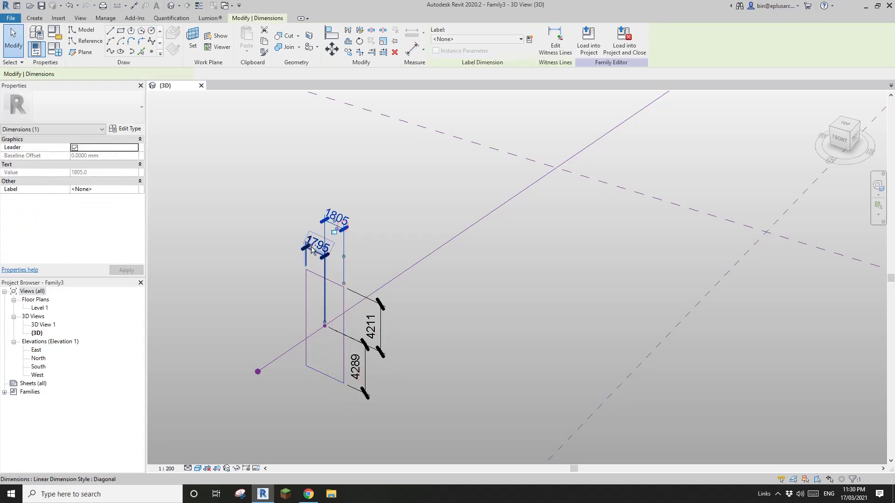
click(529, 39)
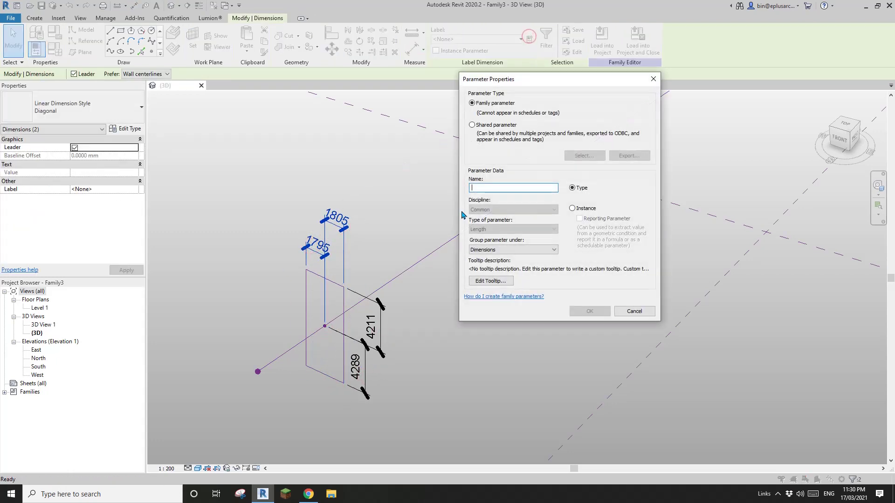
click(581, 211)
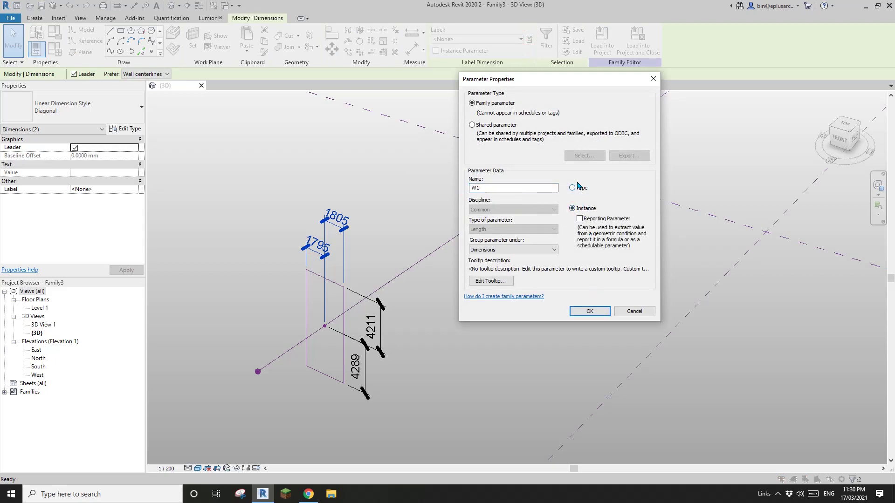
click(589, 311)
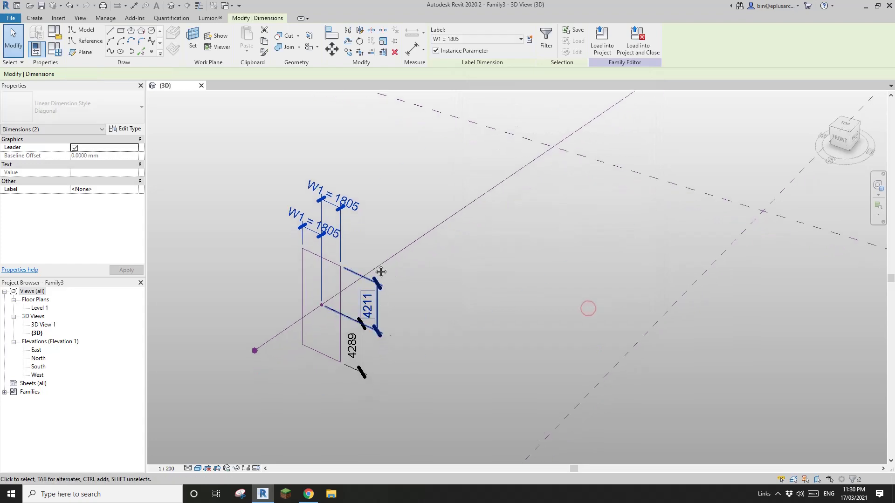
Label the two dimensions to the rectangle's top and bottom edges with a new instance parameter named W2
click(401, 320)
click(366, 337)
click(530, 39)
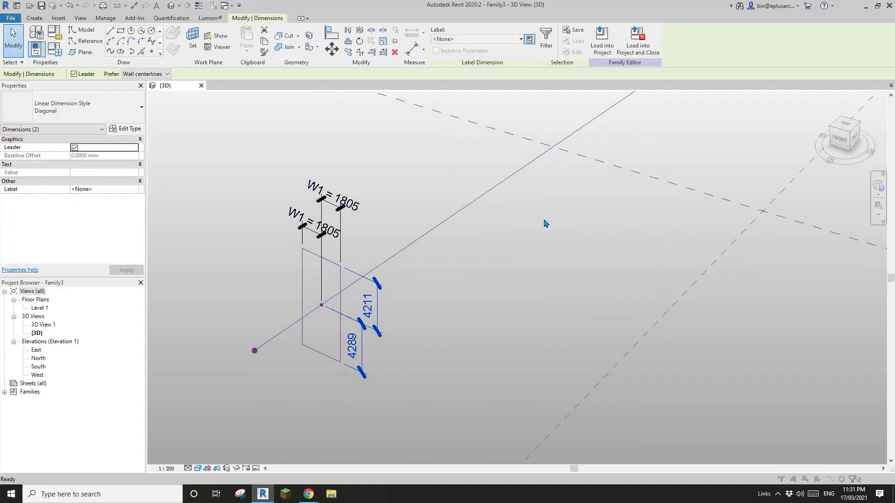
text(W2)
click(587, 210)
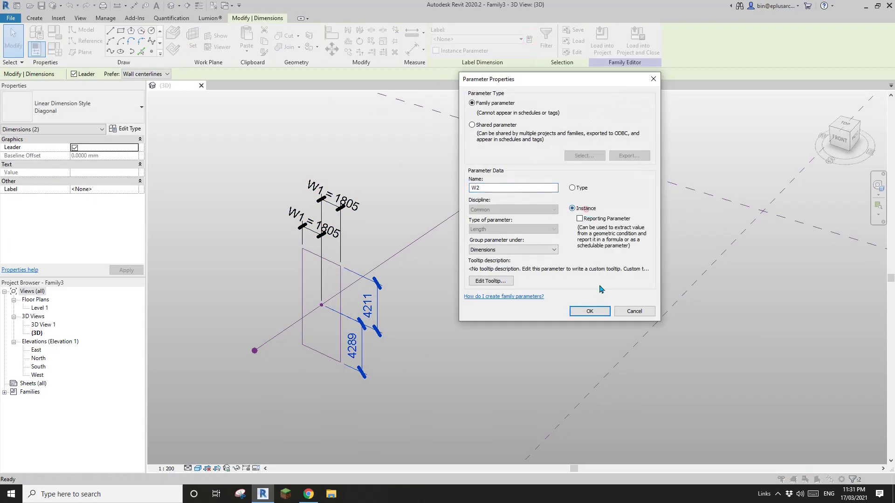
click(590, 311)
click(462, 307)
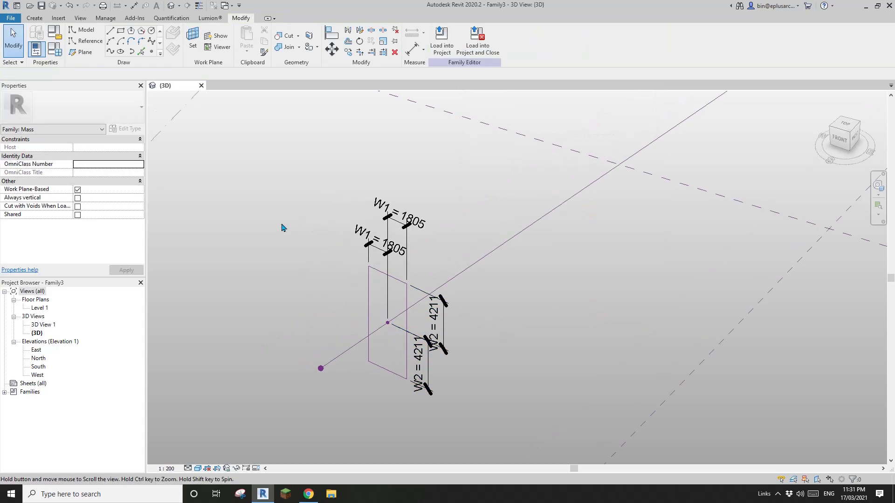
Set the family parameters W1 to 3000 and W2 to 5000 in Family Types
middle_drag(282, 228, 305, 255)
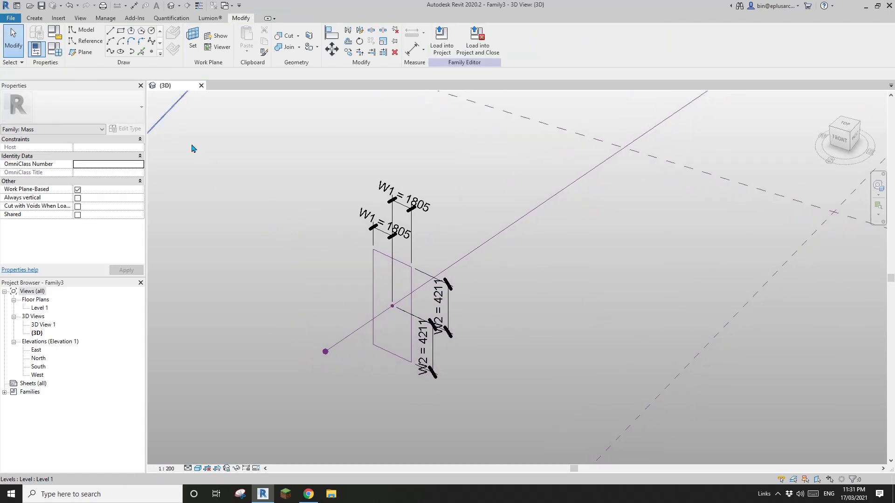
click(55, 49)
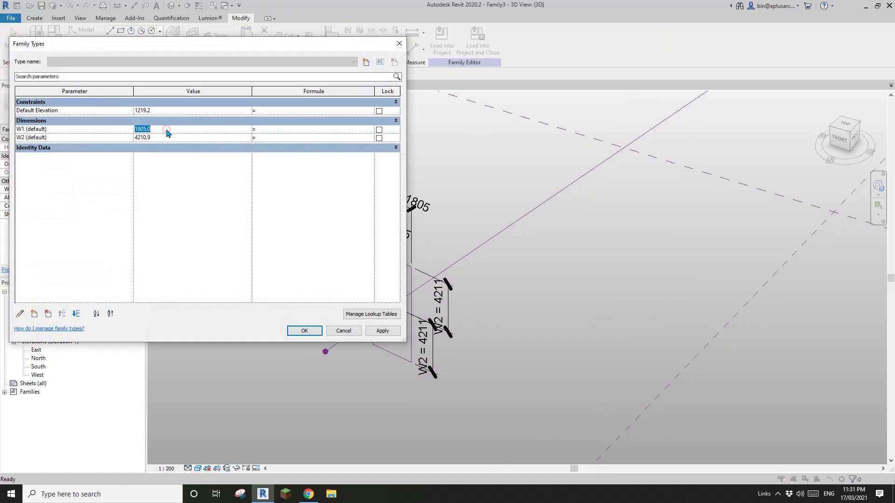
drag(253, 46, 727, 110)
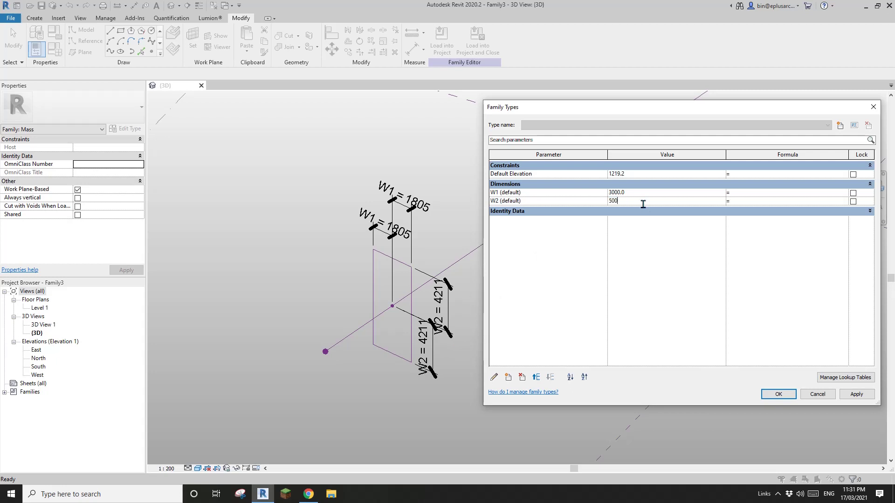
click(787, 395)
Select the dimensioned profile with its point, check the museum photo in Chrome, and back in Revit copy the selection off to one side
middle_drag(495, 297, 382, 235)
scroll(441, 238, down, 1)
middle_drag(319, 211, 388, 256)
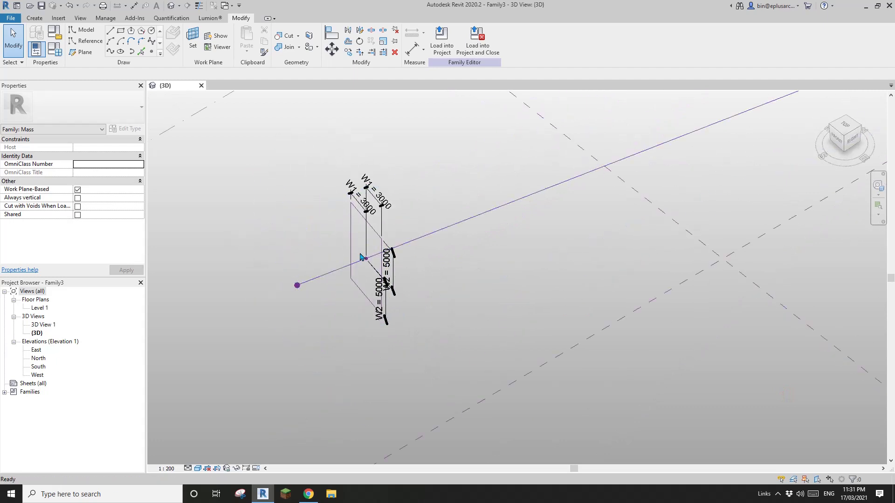
drag(328, 142, 426, 383)
click(309, 494)
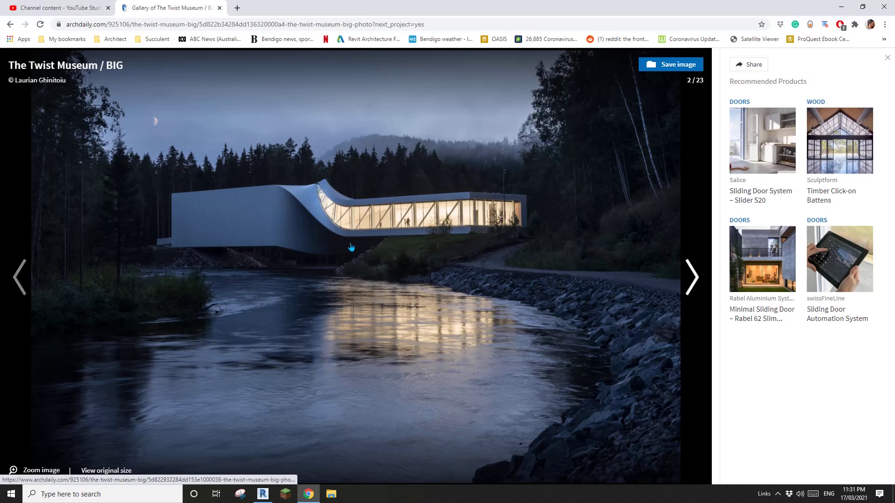
click(263, 494)
key(m)
key(v)
scroll(386, 300, down, 1)
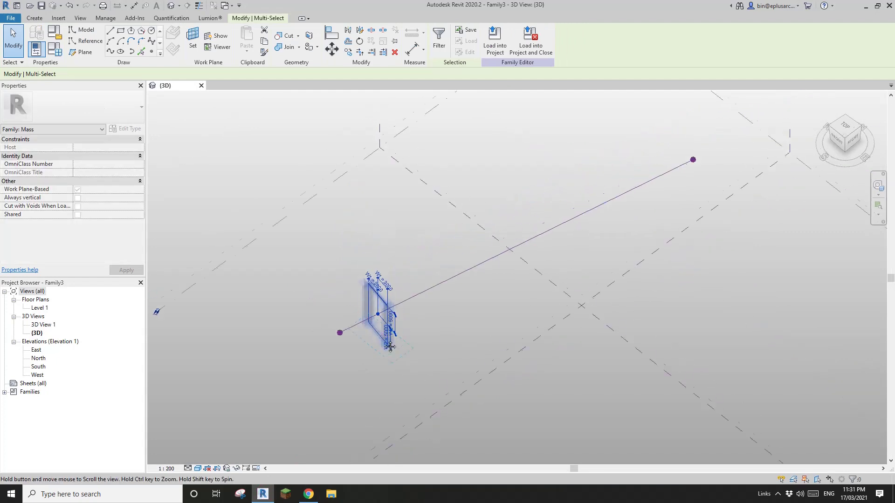
scroll(389, 325, up, 1)
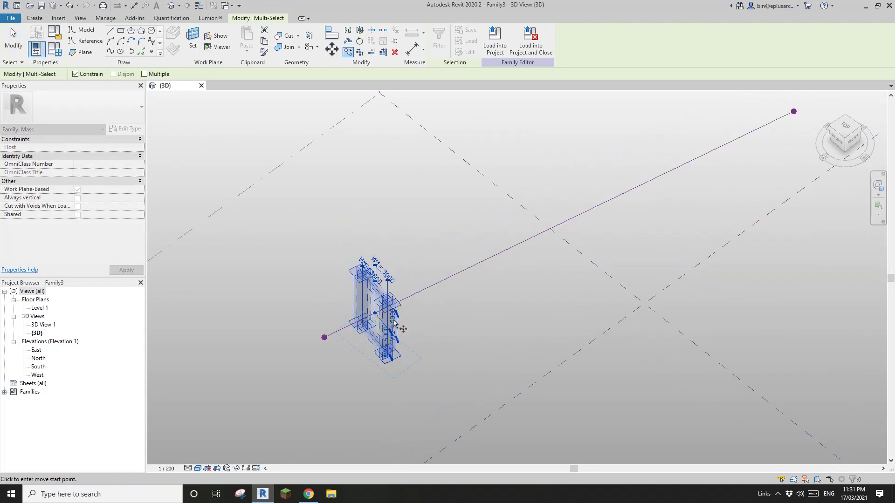
scroll(394, 324, down, 1)
click(392, 237)
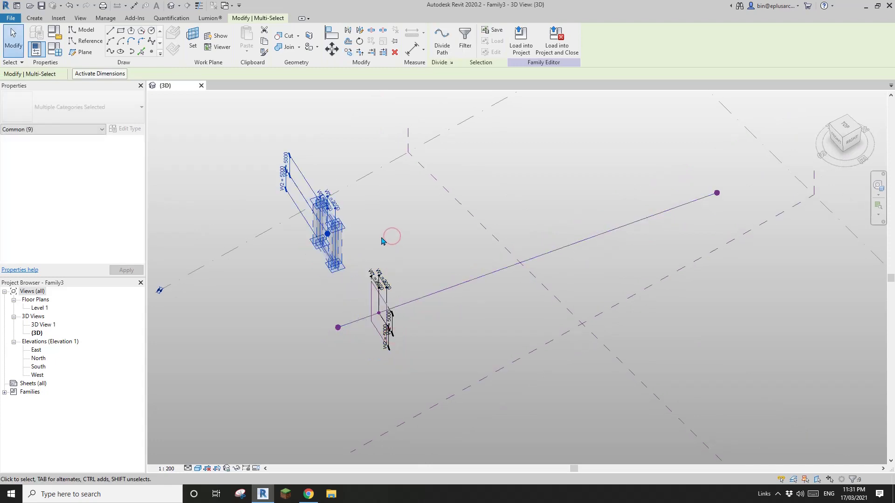
Make two more copies of the copied profile farther from the reference line, using Copy with the Multiple option
key(c)
scroll(384, 248, down, 1)
middle_drag(384, 248, 389, 295)
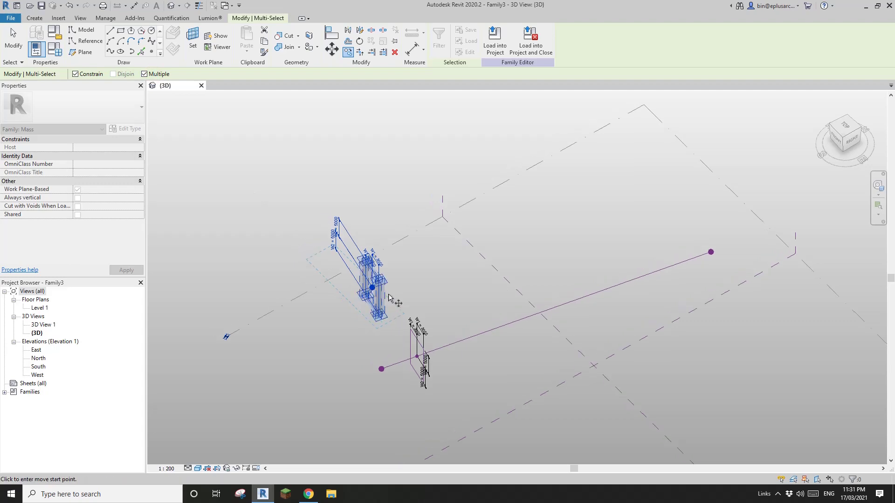
click(367, 215)
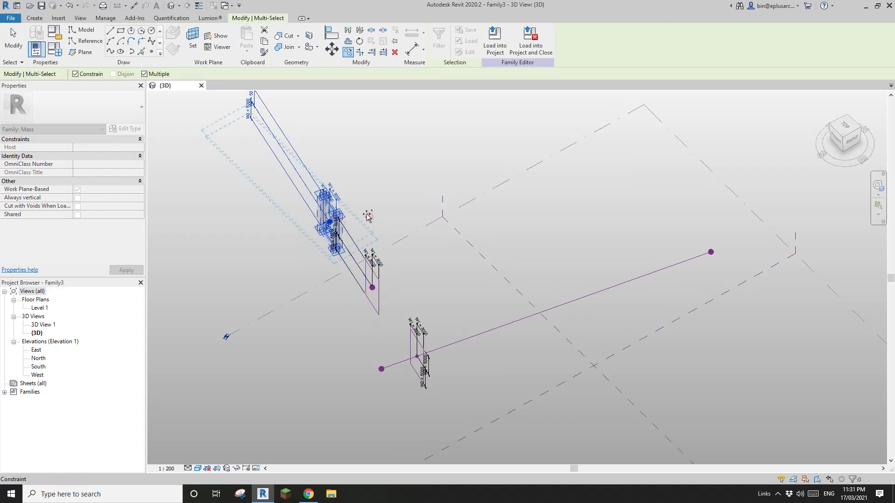
click(333, 157)
key(Escape)
key(Escape)
Rehost the nearest copy's reference point onto the reference line, just beyond the original profile, using Pick New Host
shift+middle_drag(352, 232, 342, 265)
middle_drag(278, 261, 268, 214)
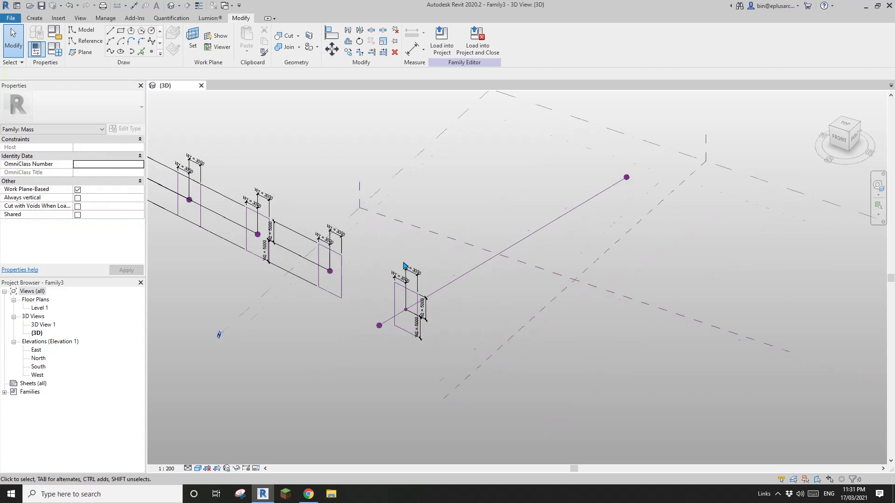
click(331, 276)
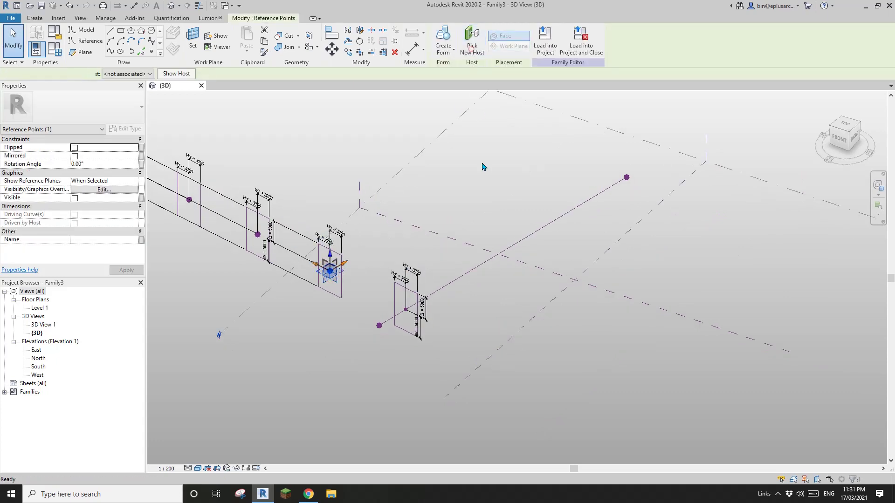
click(474, 272)
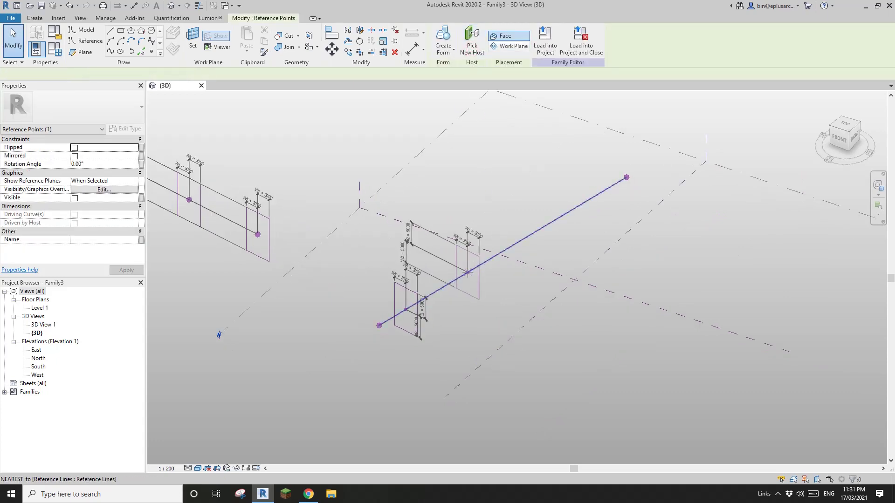
click(259, 237)
click(327, 252)
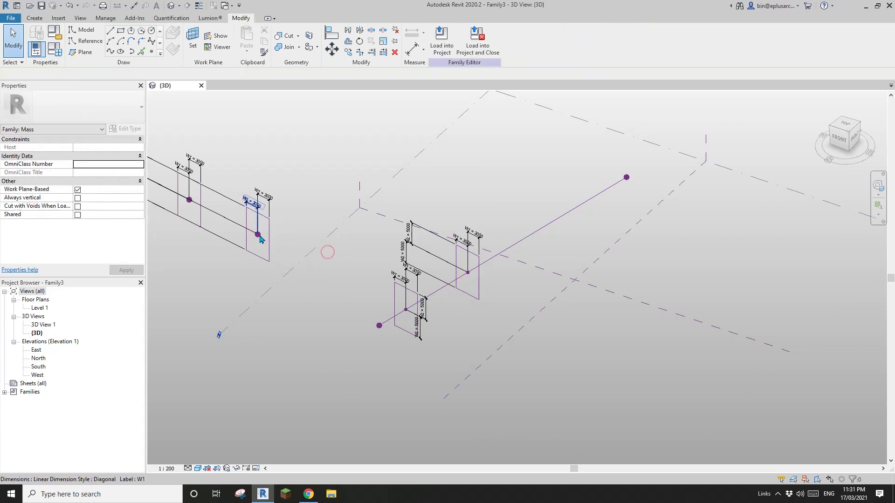
Rehost the reference points of the two remaining profile copies farther along the reference line toward its far end
click(258, 235)
click(472, 43)
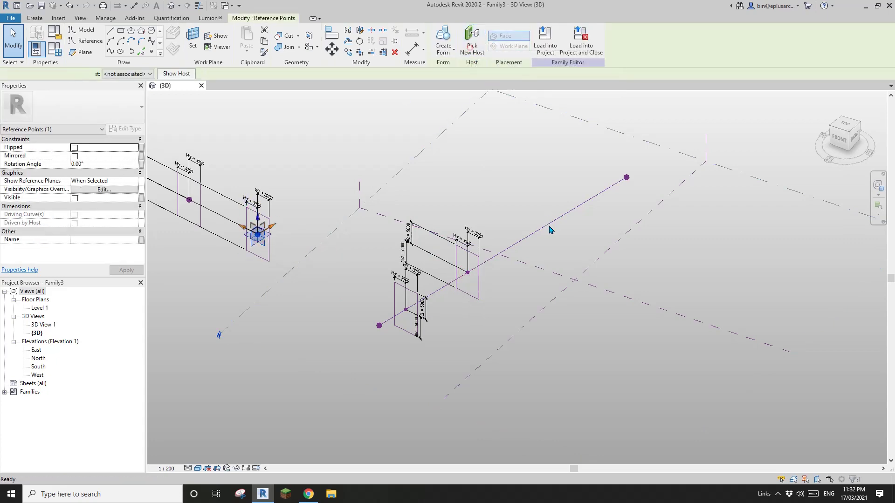
click(544, 227)
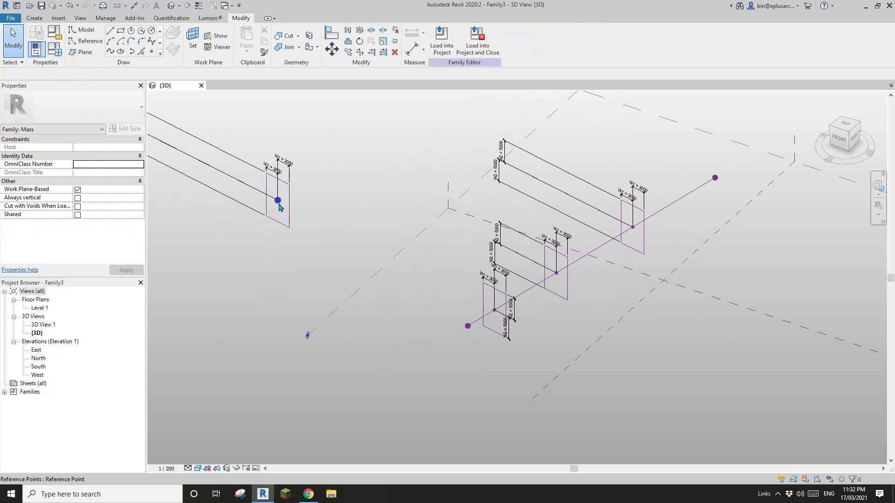
click(278, 200)
click(472, 43)
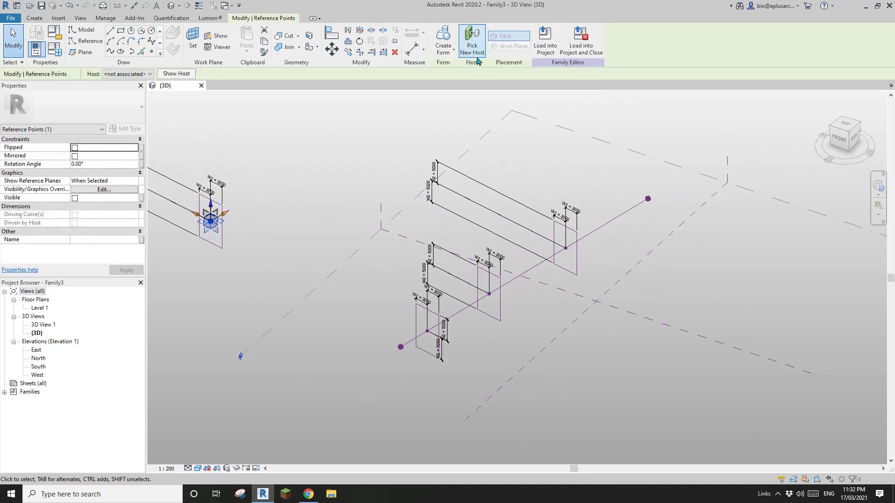
click(608, 222)
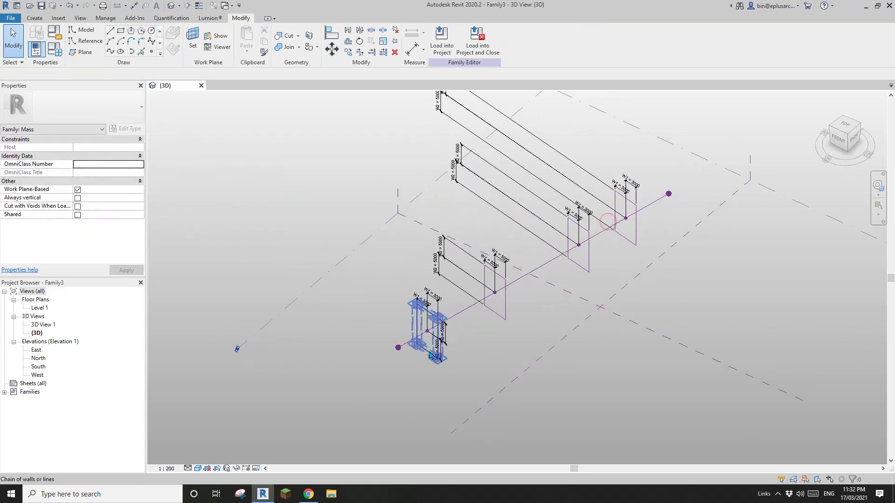
Set the normalized curve parameter of the first profile's hosted point to 0
scroll(431, 330, up, 3)
click(431, 319)
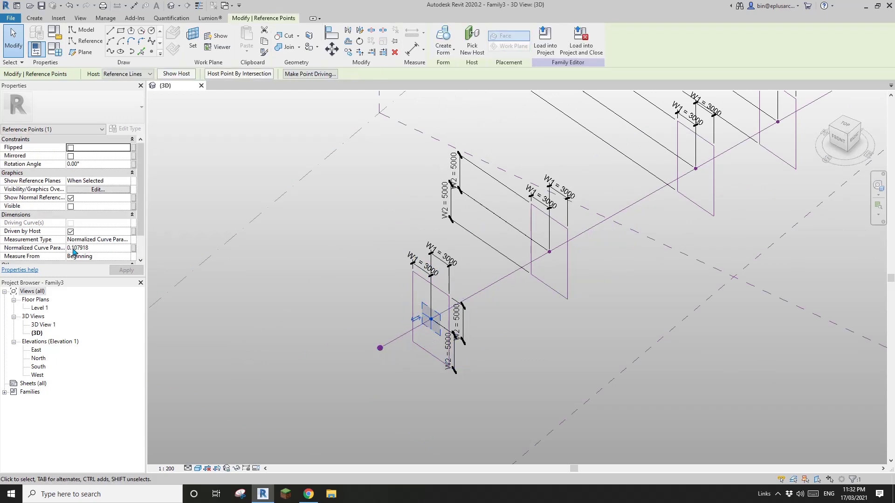
click(102, 249)
Set the normalized curve parameter of the last profile's hosted point to 1
middle_drag(420, 275, 400, 276)
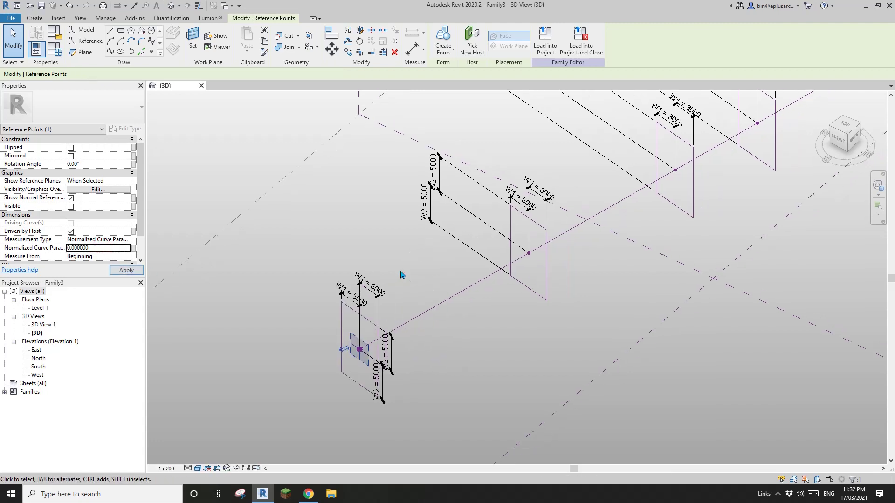
scroll(404, 276, down, 1)
middle_drag(488, 268, 438, 286)
middle_drag(539, 236, 522, 253)
key(Tab)
scroll(630, 190, up, 1)
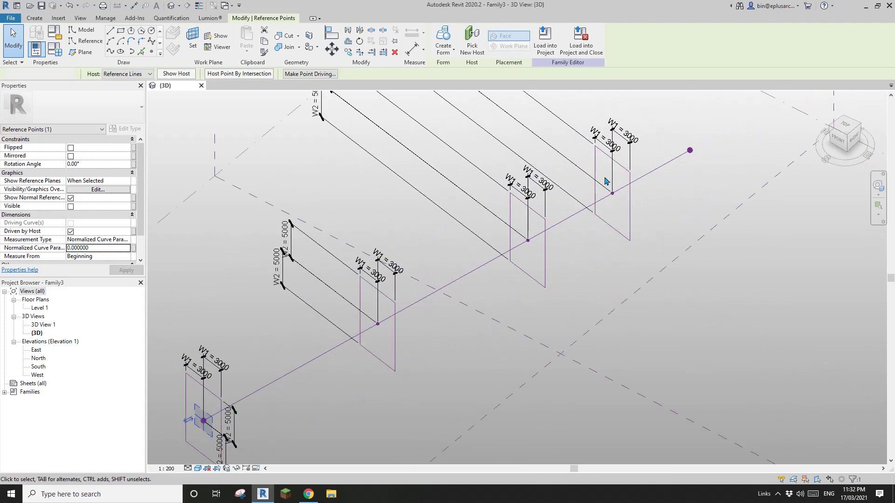
click(112, 249)
text(1)
scroll(536, 179, down, 1)
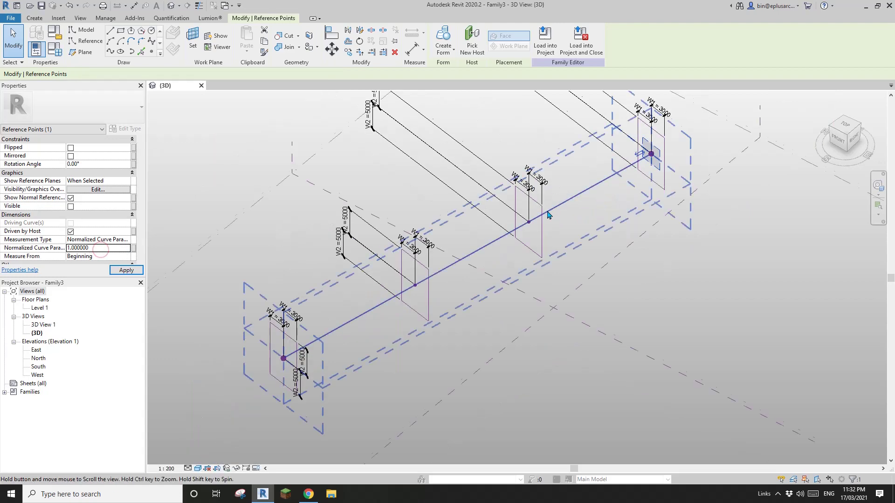
Set the normalized curve parameter of the second profile's hosted point to 0.3
middle_drag(538, 242, 540, 259)
scroll(545, 238, down, 1)
scroll(501, 252, up, 1)
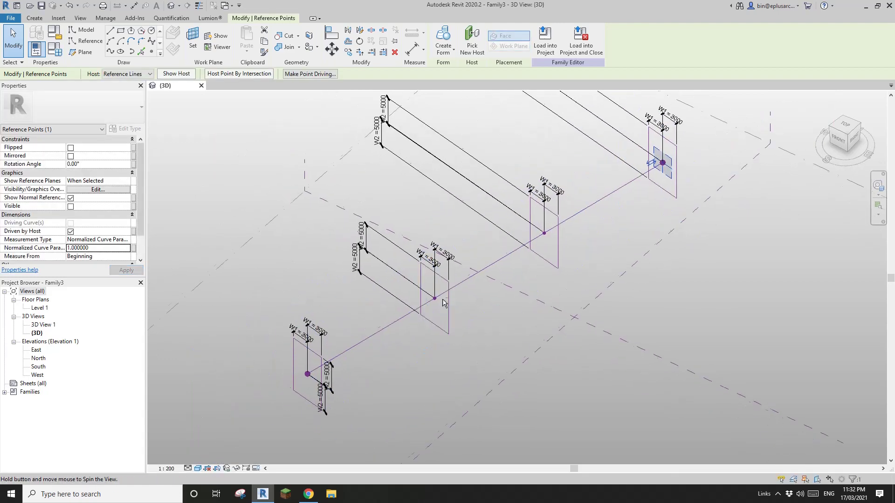
scroll(426, 297, up, 2)
click(416, 287)
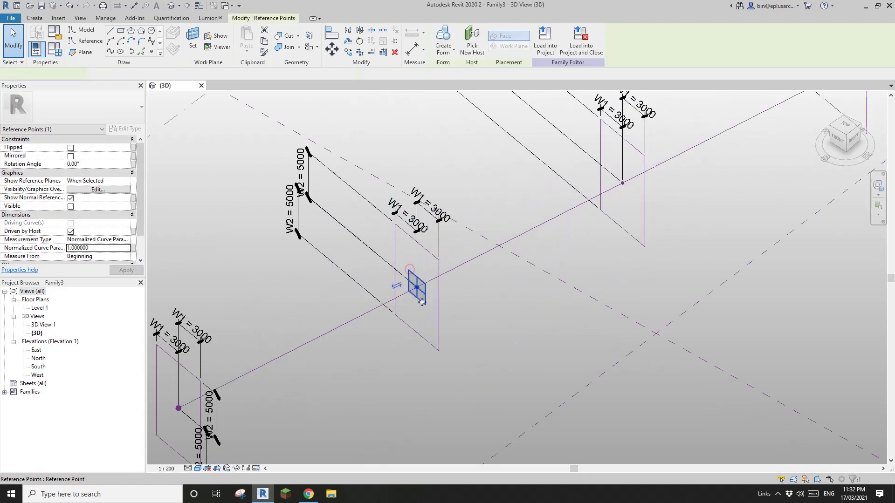
click(102, 252)
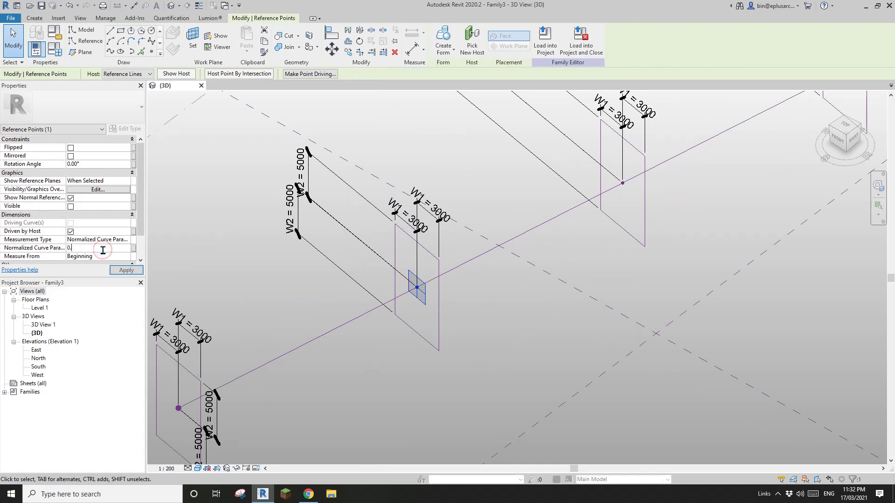
scroll(490, 228, up, 2)
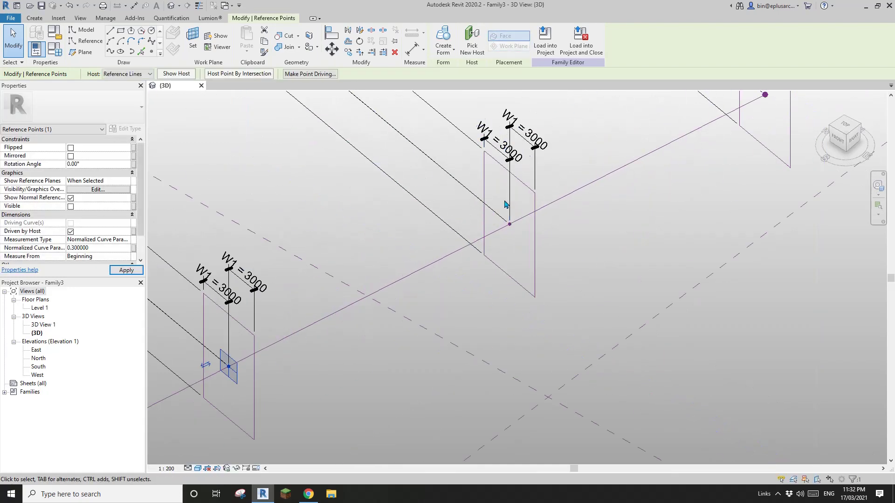
Set the normalized curve parameter of the third profile's hosted point to 0.7
drag(497, 196, 519, 244)
scroll(485, 280, down, 1)
click(101, 248)
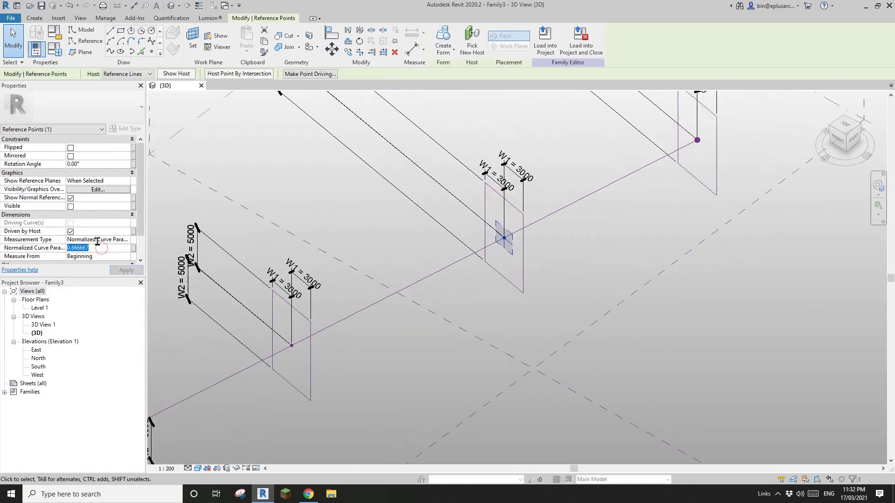
scroll(359, 268, down, 3)
middle_drag(369, 266, 418, 315)
click(440, 282)
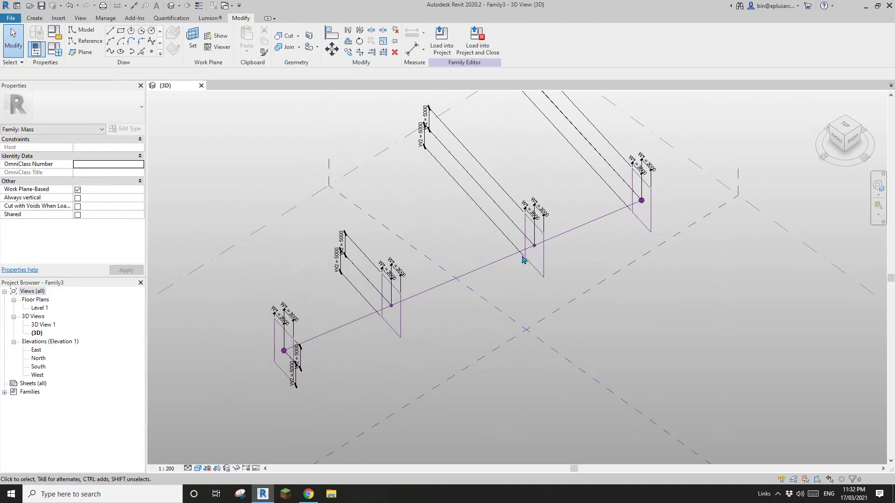
Set the rotation angle of the third profile's hosted point to 90°
scroll(524, 256, up, 2)
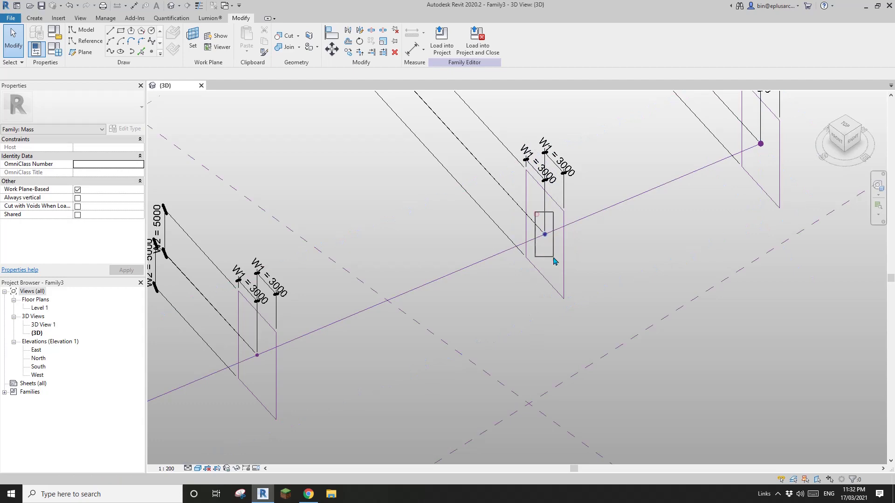
click(547, 239)
click(99, 173)
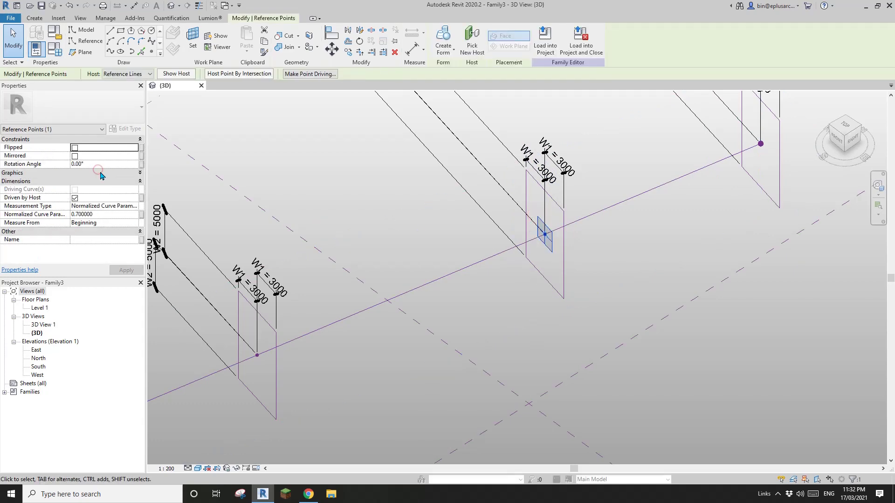
click(110, 165)
middle_drag(613, 224, 593, 231)
key(Escape)
Select only the last profile's hosted point at the far end of the reference line and set its rotation angle to 90°
click(740, 151)
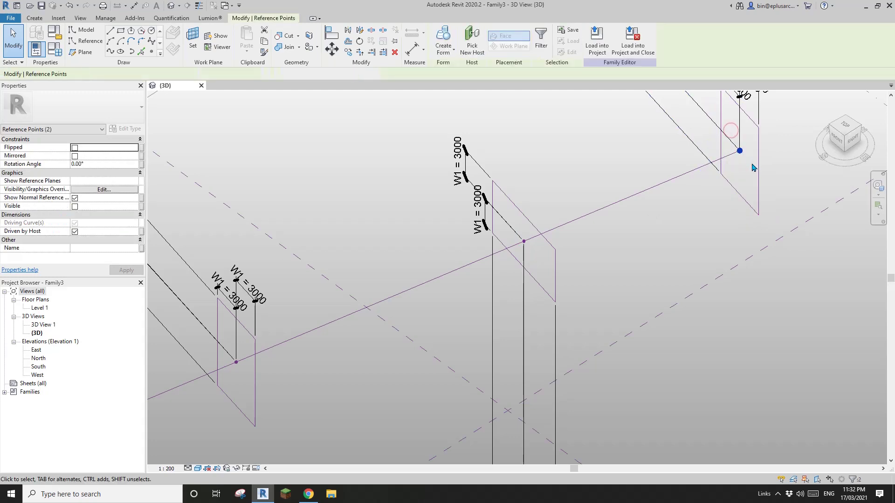
middle_drag(739, 149, 600, 229)
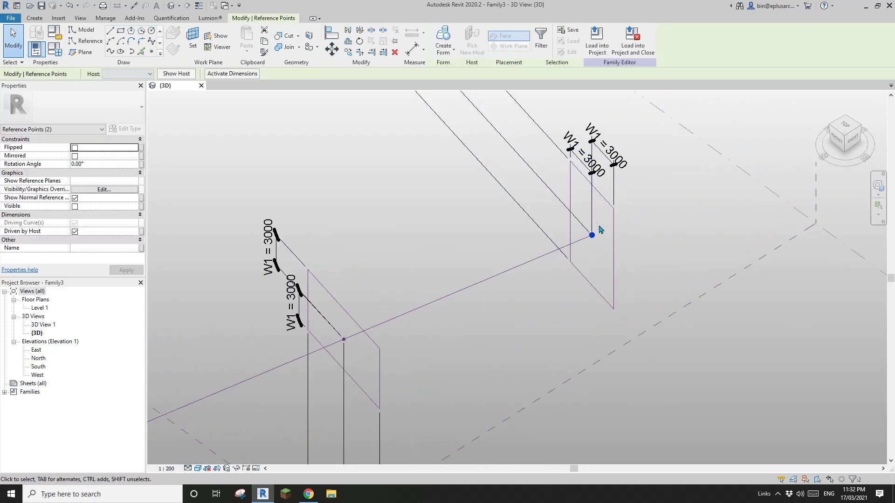
click(588, 102)
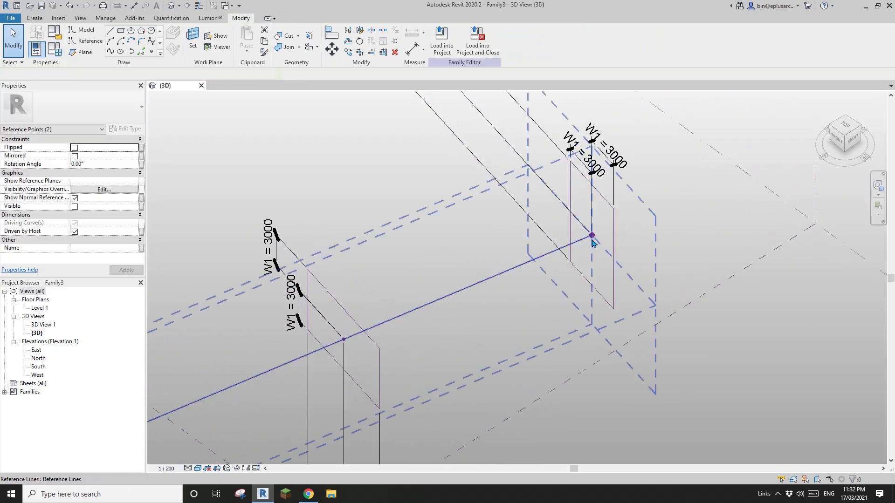
scroll(600, 241, up, 3)
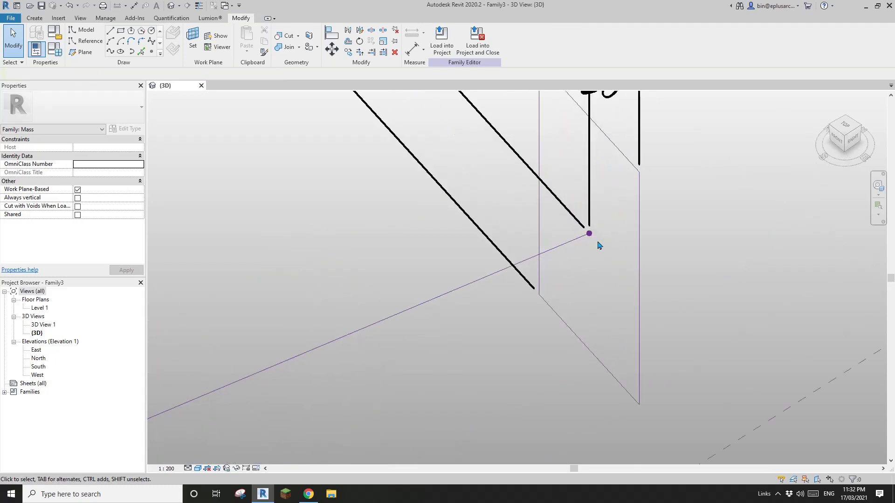
click(590, 236)
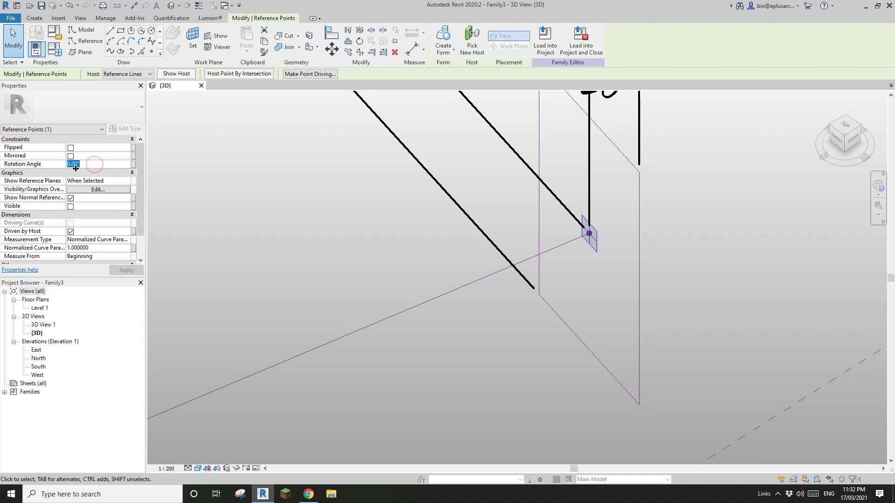
scroll(523, 279, down, 5)
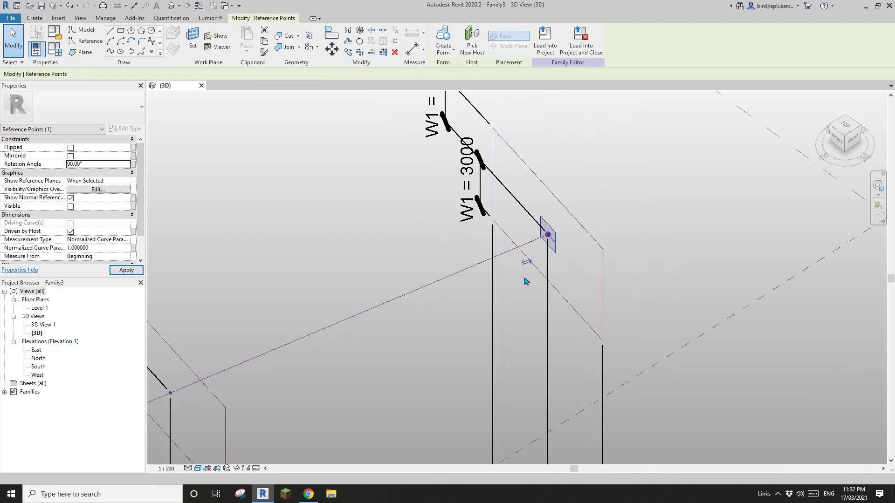
key(Escape)
middle_drag(499, 309, 578, 258)
Select the complete chains of all four rectangular profiles and create a solid form from them
key(Tab)
click(525, 278)
mouse_move(523, 280)
shift+middle_down()
mouse_move(535, 287)
mouse_move(522, 291)
shift+middle_up()
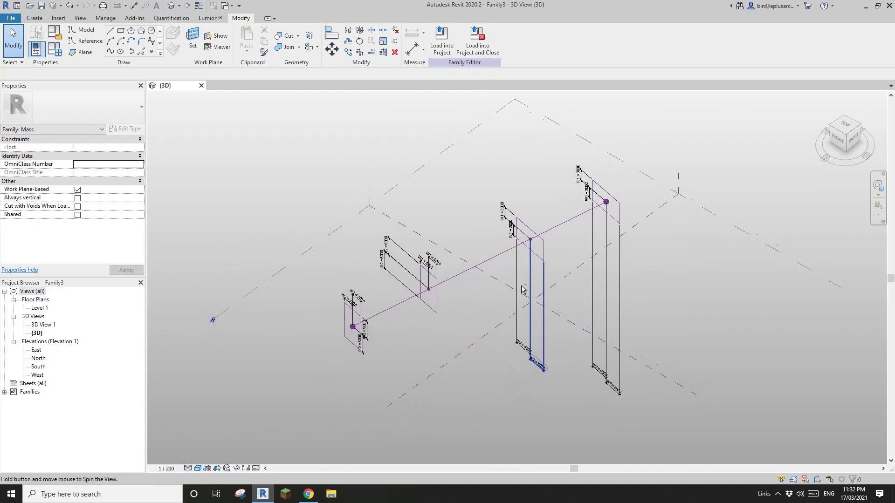
click(344, 312)
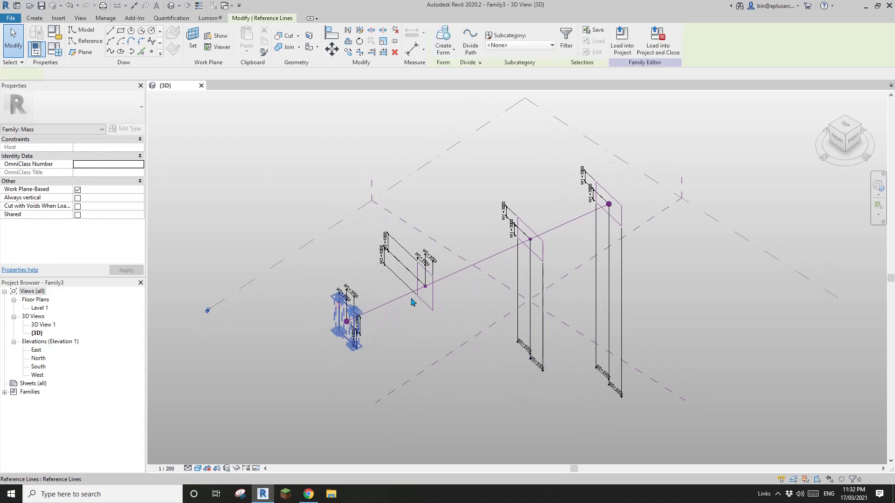
ctrl+click(434, 300)
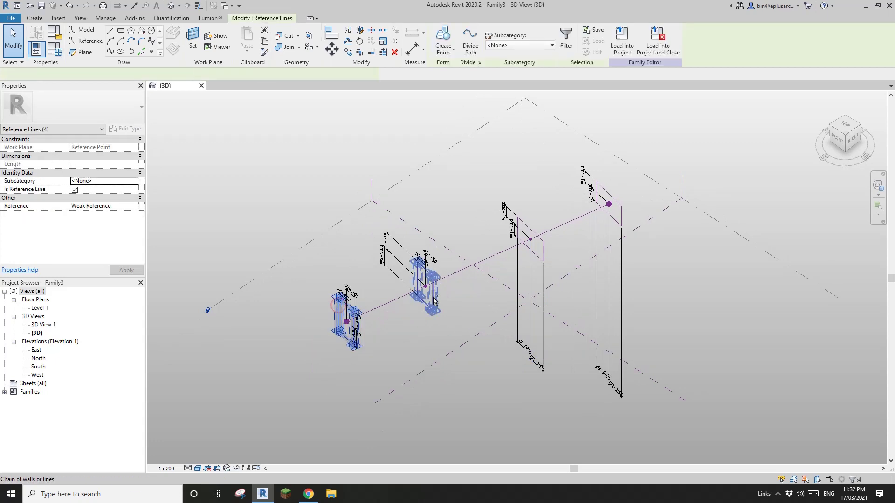
ctrl+click(622, 218)
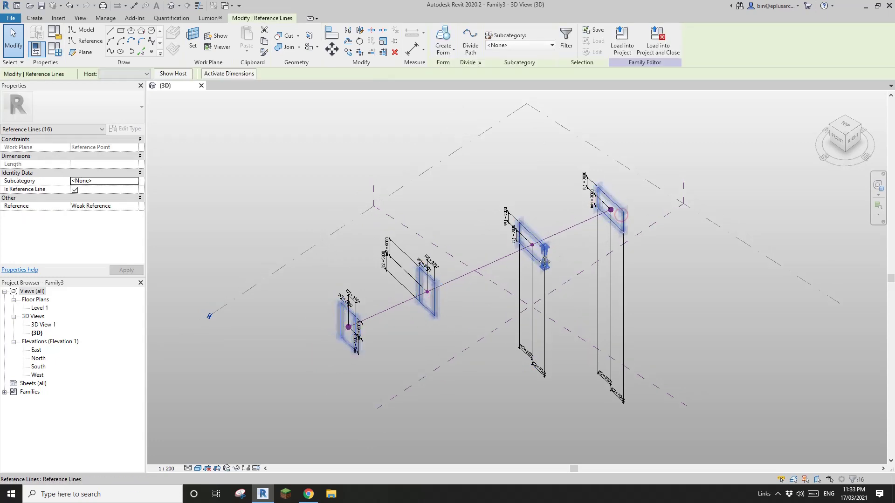
click(447, 40)
key(Escape)
Inspect the lofted form and dissolve it back into its profiles
shift+middle_drag(476, 93, 508, 286)
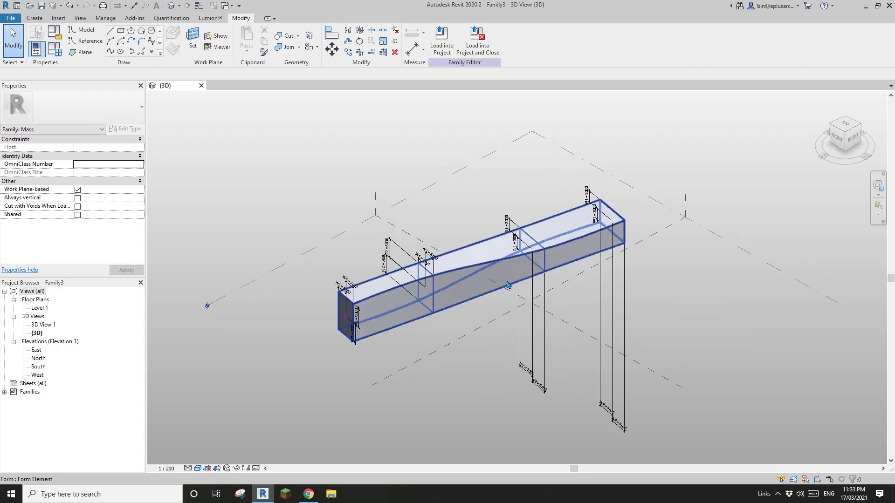
scroll(508, 285, up, 4)
click(530, 254)
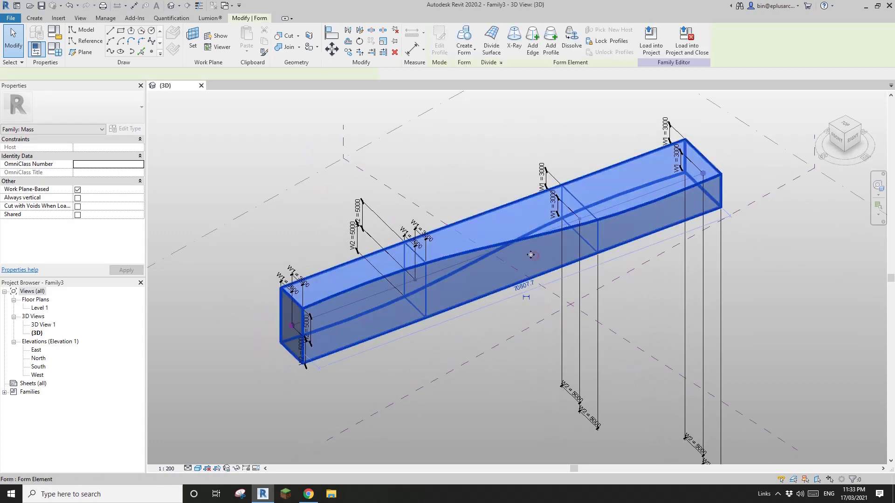
click(572, 46)
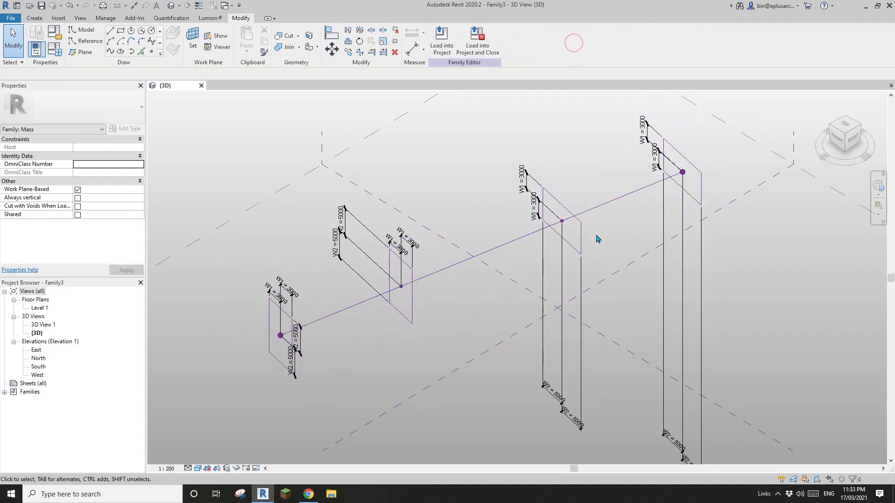
Set the rotation angle of the third and last profiles' hosted points back to 0°
click(585, 220)
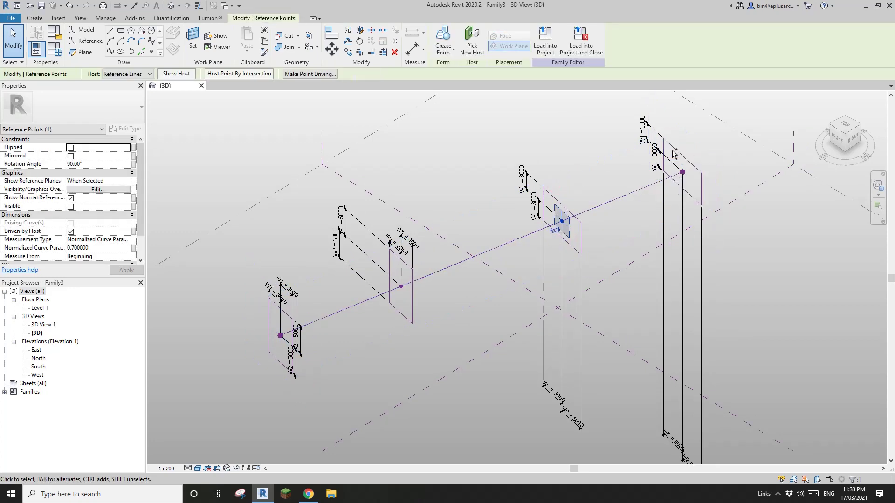
ctrl+click(684, 173)
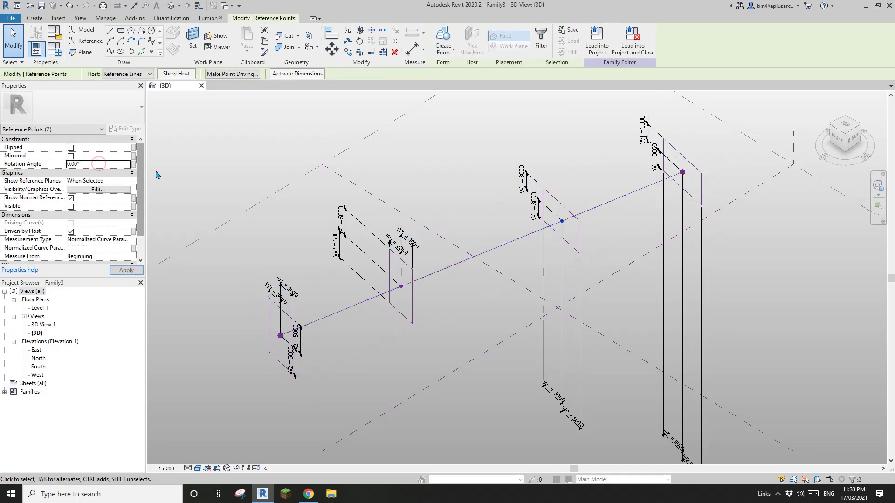
scroll(291, 201, down, 1)
shift+middle_drag(326, 326, 328, 293)
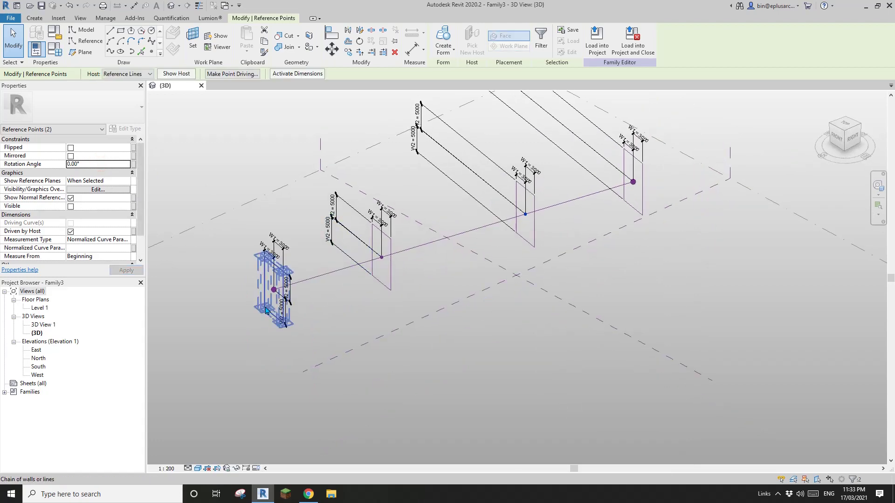
Create a solid form through the four unrotated rectangular profiles along the reference line
click(266, 310)
ctrl+click(392, 285)
ctrl+click(526, 214)
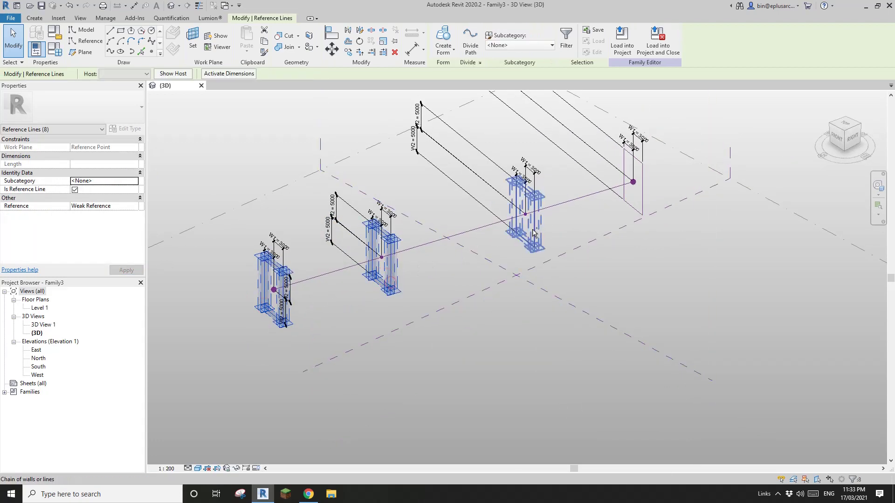
ctrl+click(634, 186)
click(446, 57)
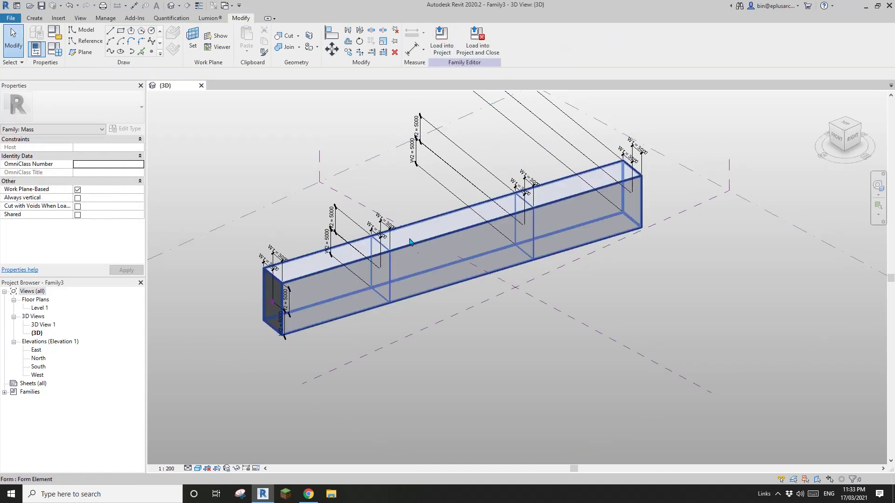
Temporarily hide the straight solid form to expose the profiles and their hosted points
scroll(530, 233, up, 1)
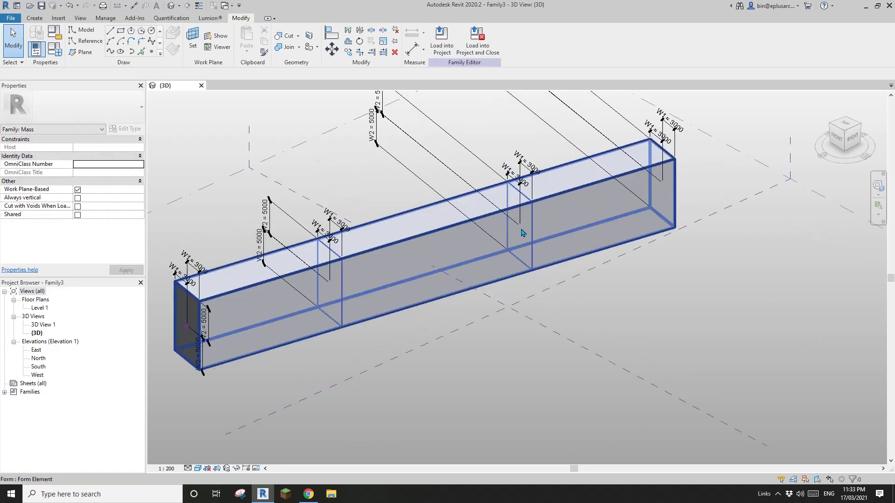
click(566, 226)
middle_drag(566, 226, 555, 227)
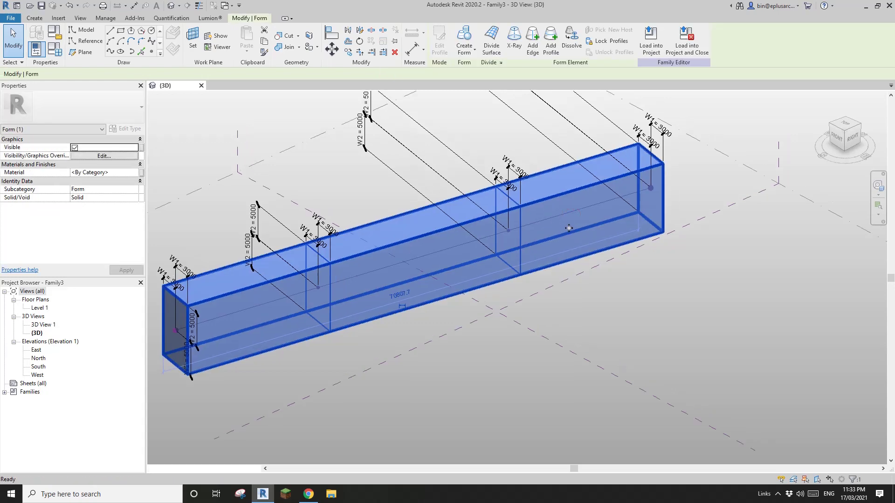
key(h)
key(h)
Set the rotation angle of the third and last profiles' hosted points to 90° and restore the temporarily hidden form
click(510, 235)
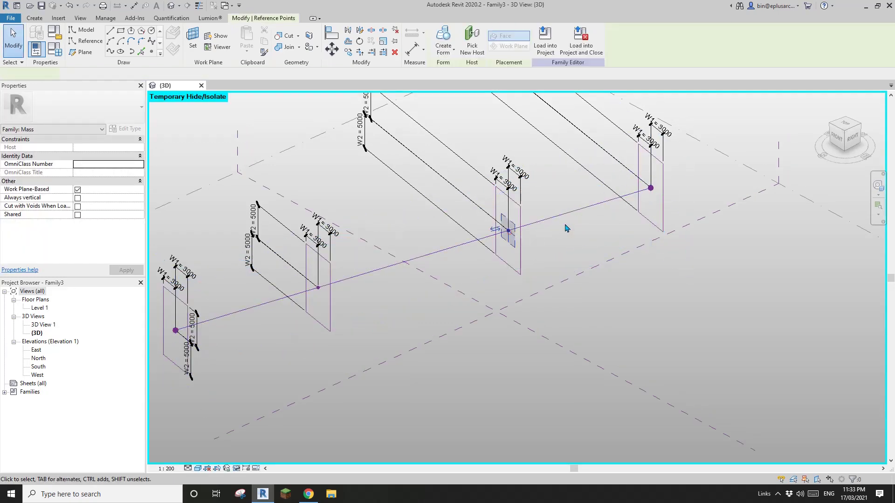
ctrl+click(653, 191)
click(100, 164)
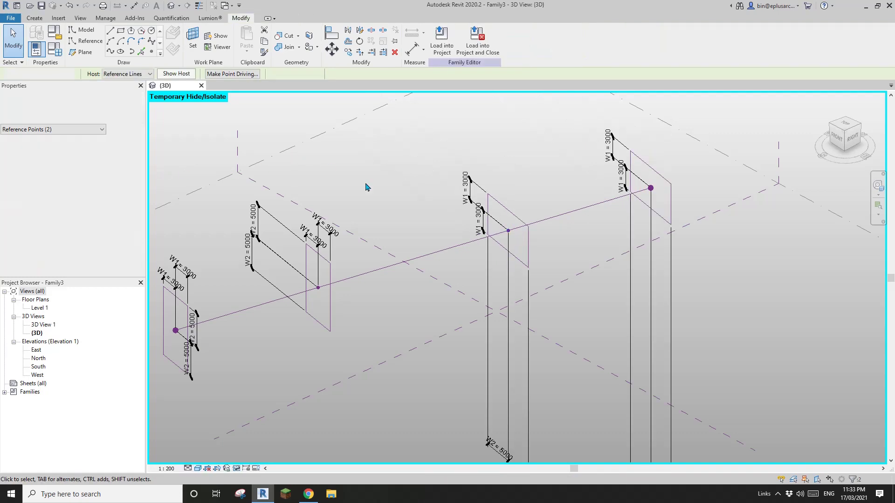
click(421, 184)
key(h)
key(r)
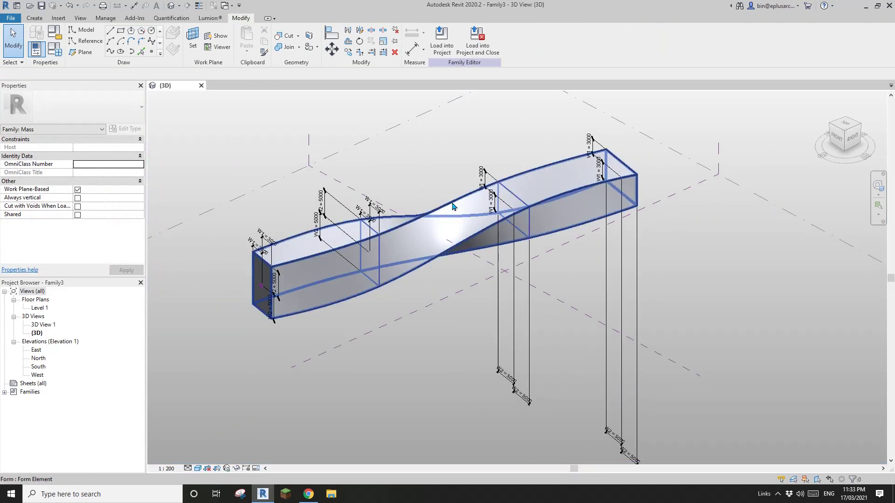
Examine the twisted form from several angles and compare it with The Twist Museum photo in Chrome, returning to Revit
mouse_move(466, 202)
shift+middle_down()
mouse_move(347, 154)
mouse_move(561, 138)
mouse_move(426, 166)
mouse_move(343, 142)
mouse_move(256, 194)
mouse_move(466, 193)
shift+middle_up()
scroll(397, 204, up, 1)
shift+middle_drag(398, 204, 399, 248)
scroll(403, 232, up, 2)
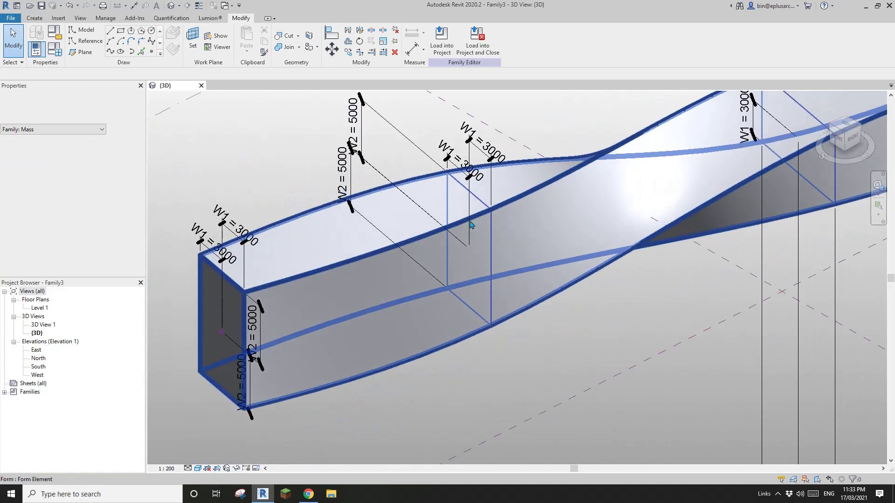
scroll(399, 248, down, 4)
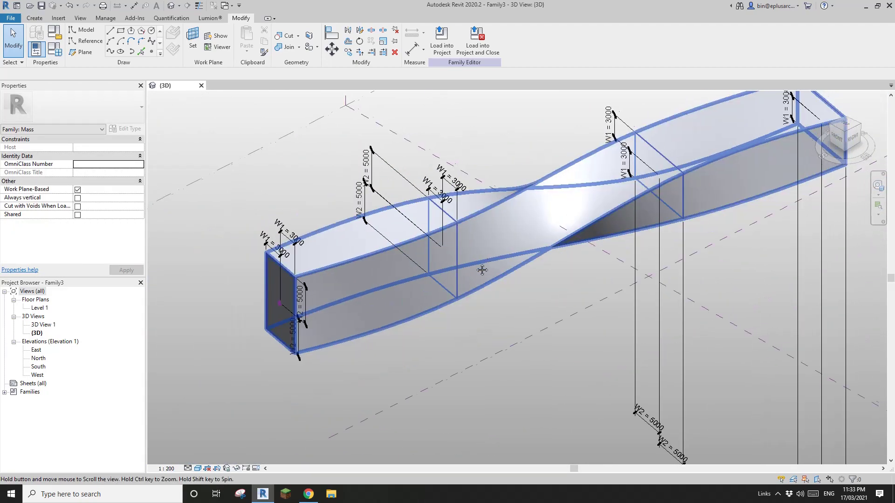
click(309, 494)
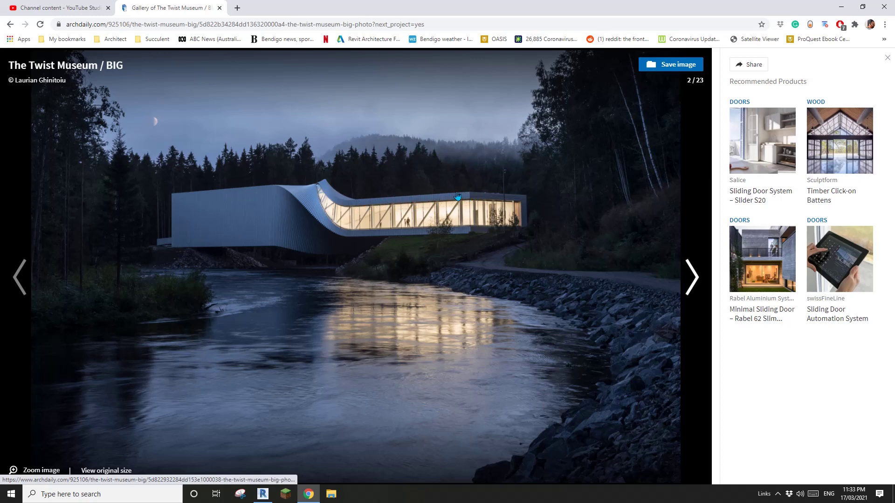
click(263, 494)
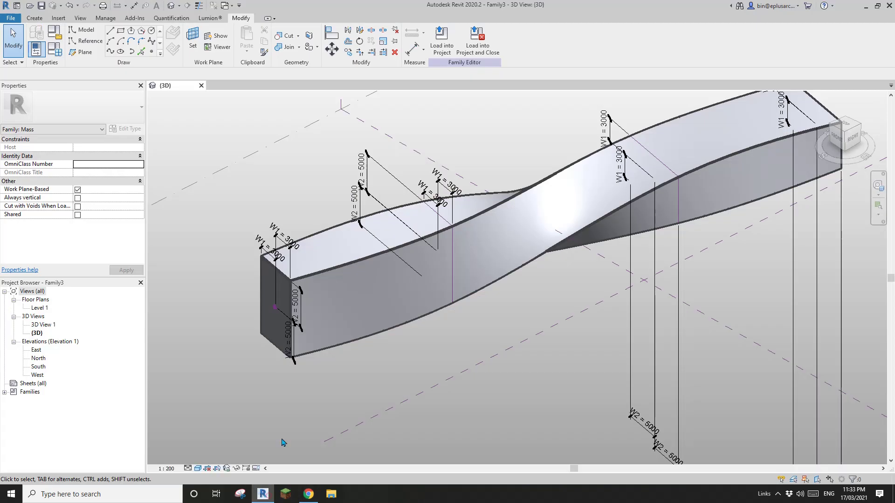
Dissolve the twisted form back into its four profiles
click(370, 261)
shift+middle_drag(474, 337, 448, 364)
click(448, 364)
click(581, 224)
mouse_move(516, 270)
shift+middle_down()
mouse_move(491, 287)
mouse_move(526, 283)
shift+middle_up()
click(570, 35)
shift+middle_drag(459, 326, 374, 200)
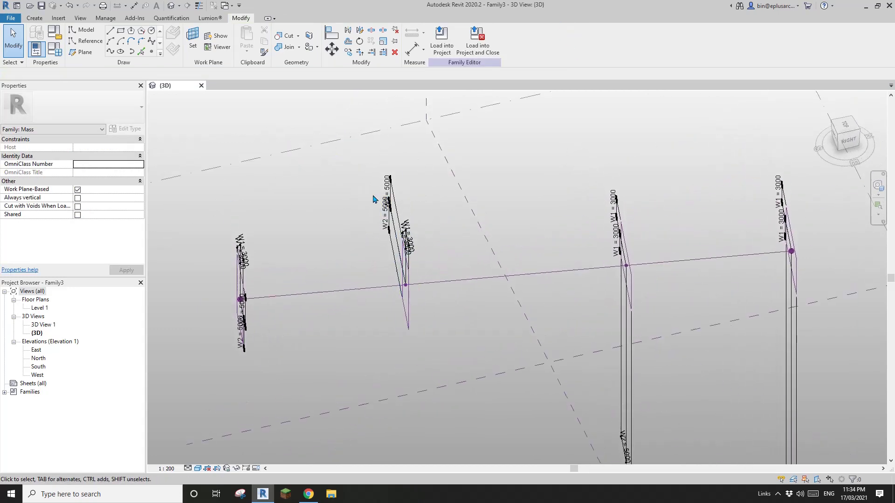
Copy the second profile with its hosted point and dimensions to a spot away from the reference line
drag(404, 276, 439, 367)
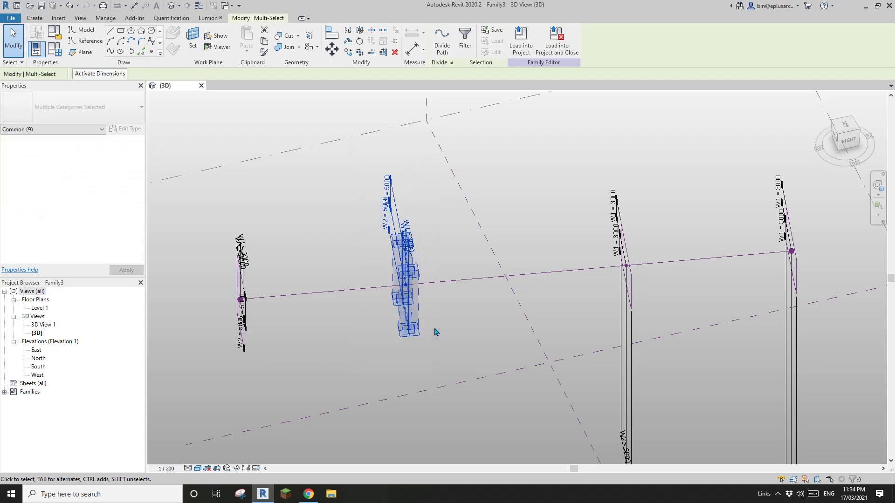
click(428, 180)
key(Escape)
key(Escape)
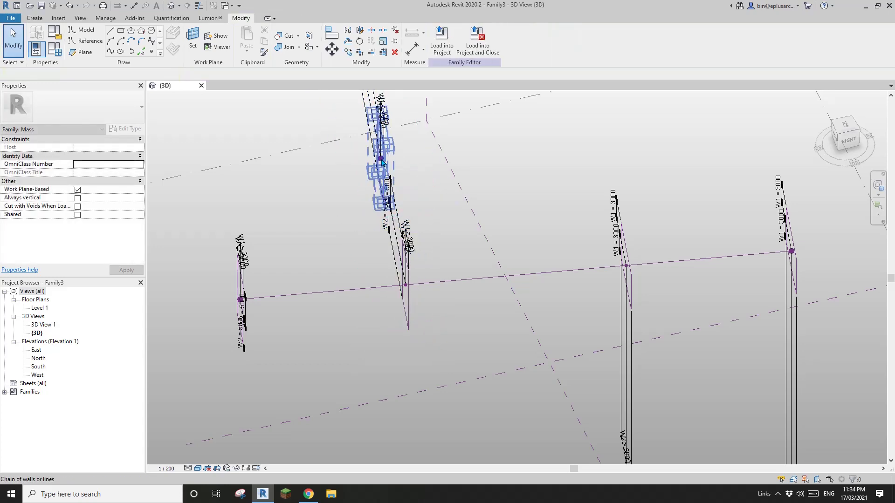
Re-host the copied second profile's reference point onto the central reference line, beside the original second profile
shift+middle_drag(382, 179, 407, 191)
click(331, 201)
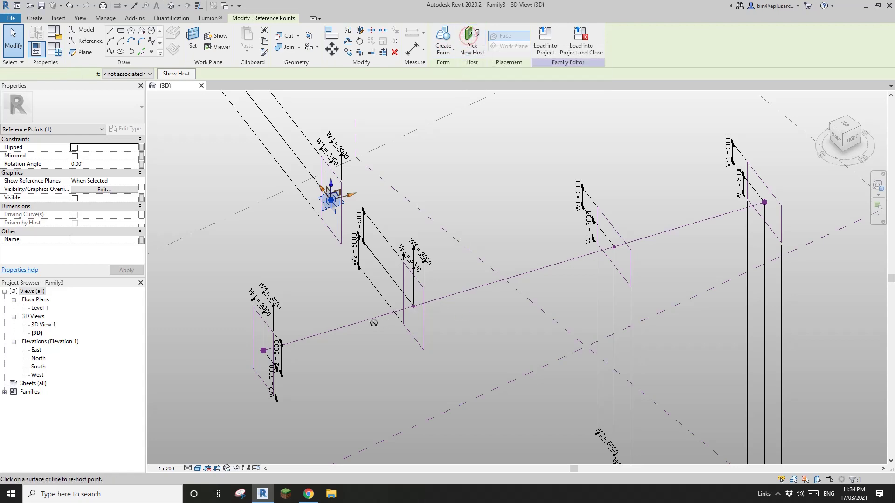
key(Escape)
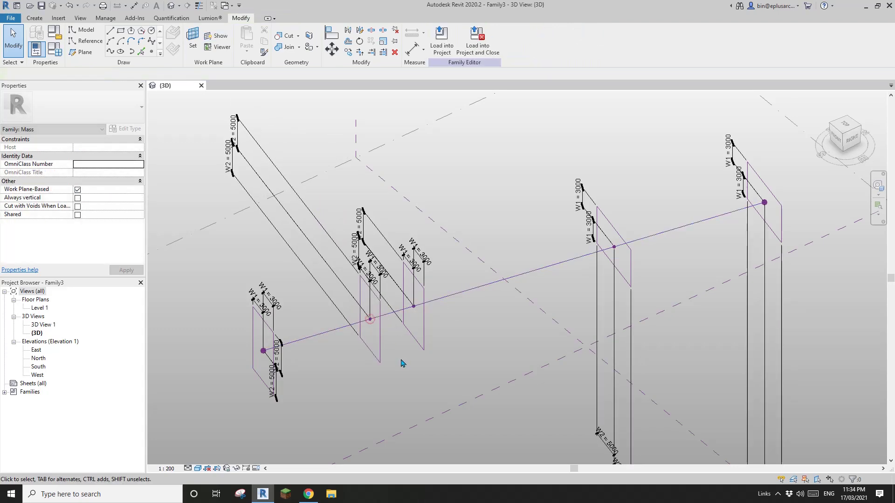
Set the normalized curve parameter of the copied second profile's hosted point to 0.29
scroll(368, 322, up, 2)
click(366, 316)
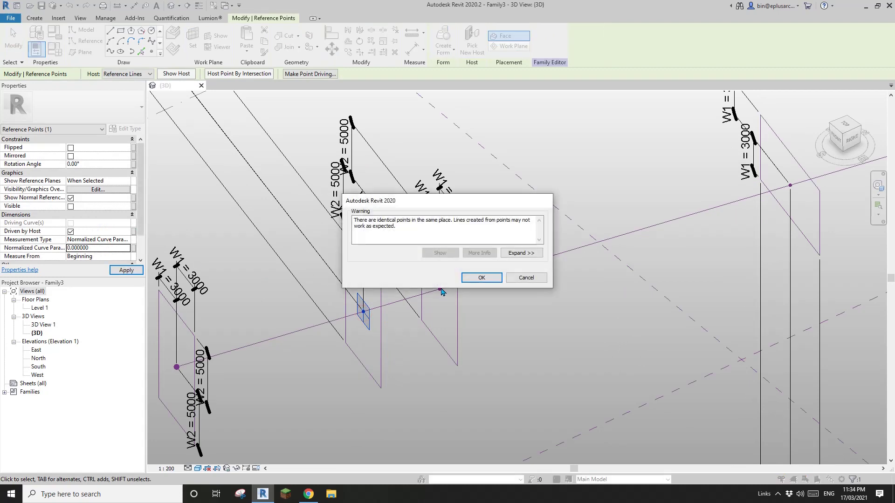
click(526, 281)
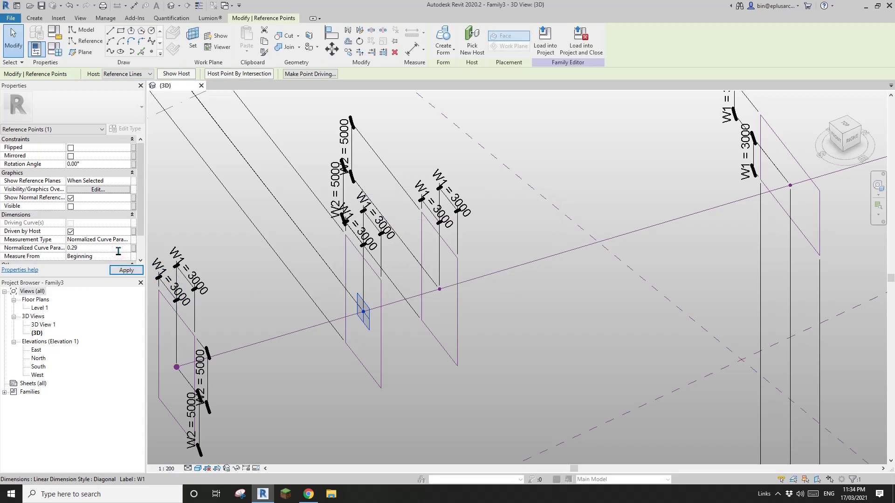
scroll(495, 242, down, 4)
scroll(509, 272, up, 3)
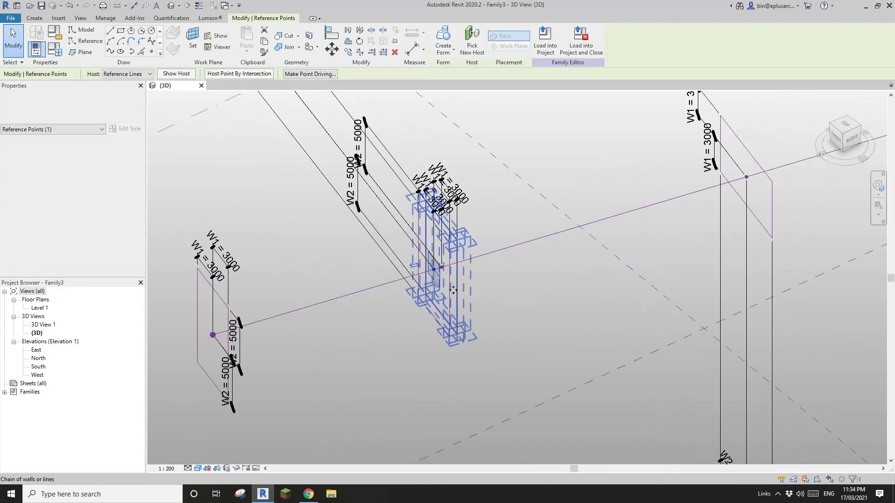
Copy the third profile with its hosted point and dimensions to a spot just off the reference line
scroll(624, 237, down, 4)
click(506, 176)
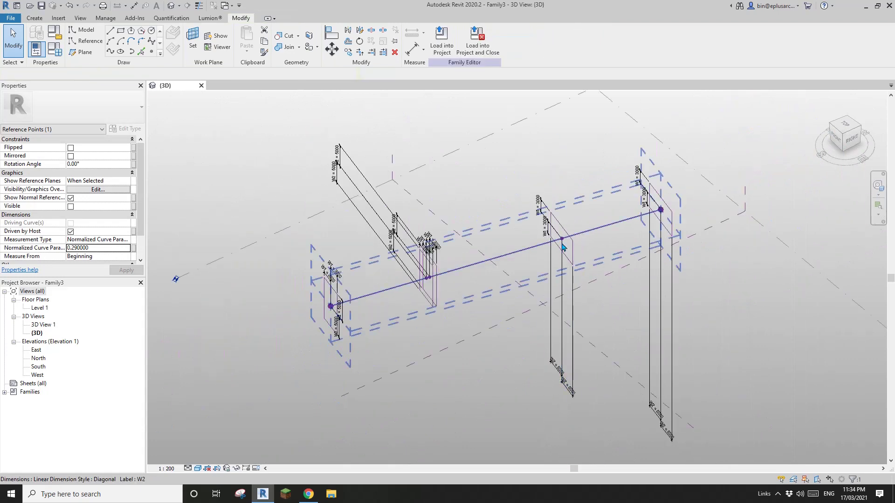
drag(506, 176, 601, 393)
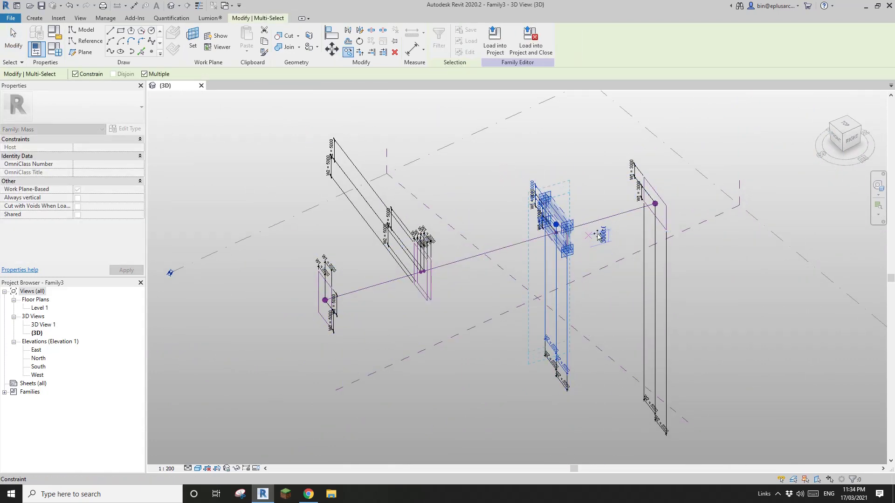
scroll(583, 233, up, 8)
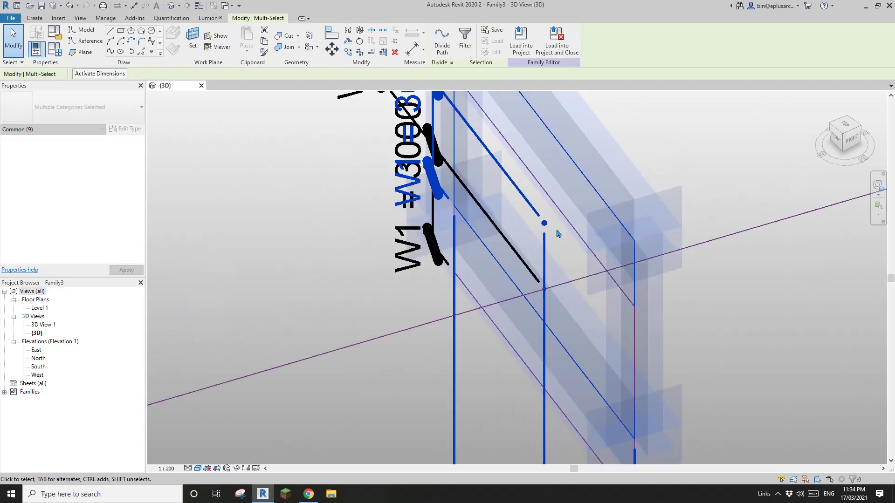
Re-host the copied third profile's reference point onto the reference line, between the third and last profiles
click(548, 229)
click(538, 222)
scroll(539, 222, down, 3)
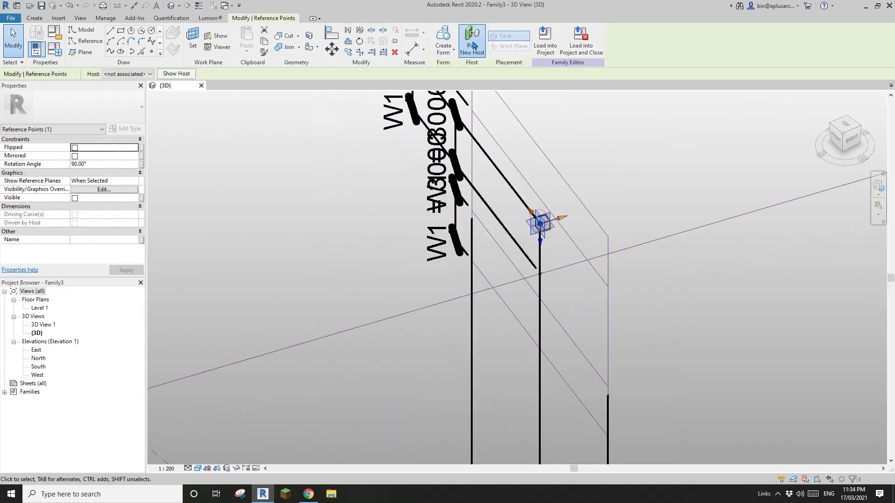
click(654, 241)
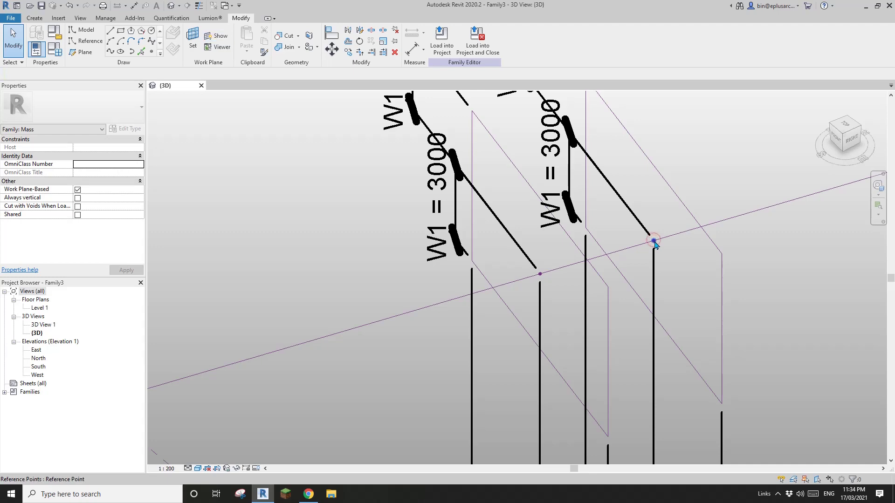
Set the normalized curve parameter of the copied third profile's hosted point to 0.71
click(654, 241)
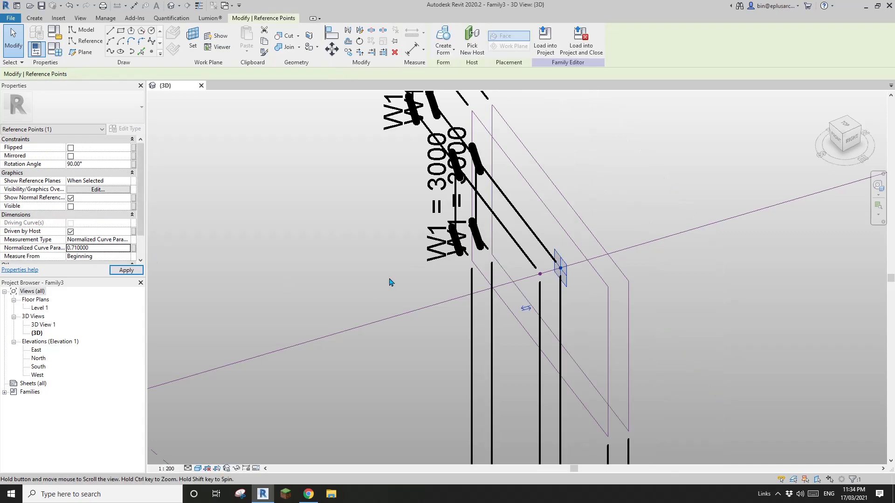
scroll(384, 284, down, 3)
middle_drag(368, 288, 524, 228)
scroll(625, 223, down, 2)
key(Escape)
middle_drag(625, 224, 596, 223)
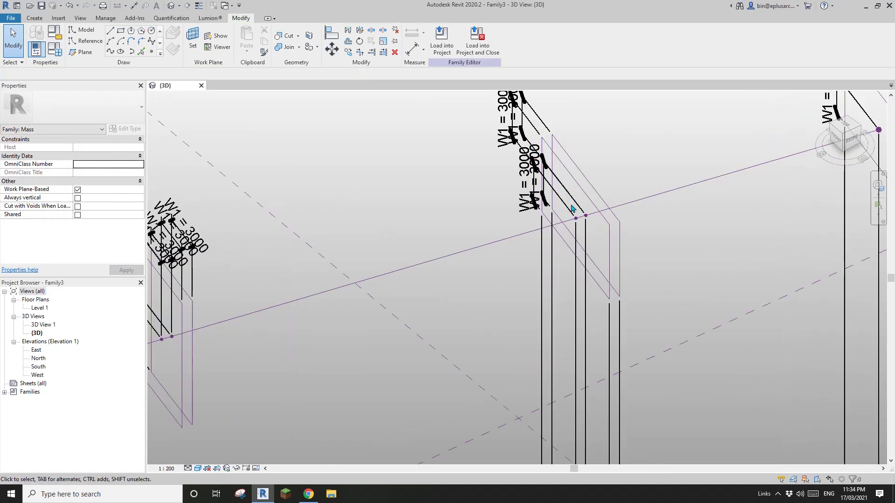
Set the rotation angle of the hosted points of the third profile, its copy and the last profile to 0°
scroll(499, 200, up, 4)
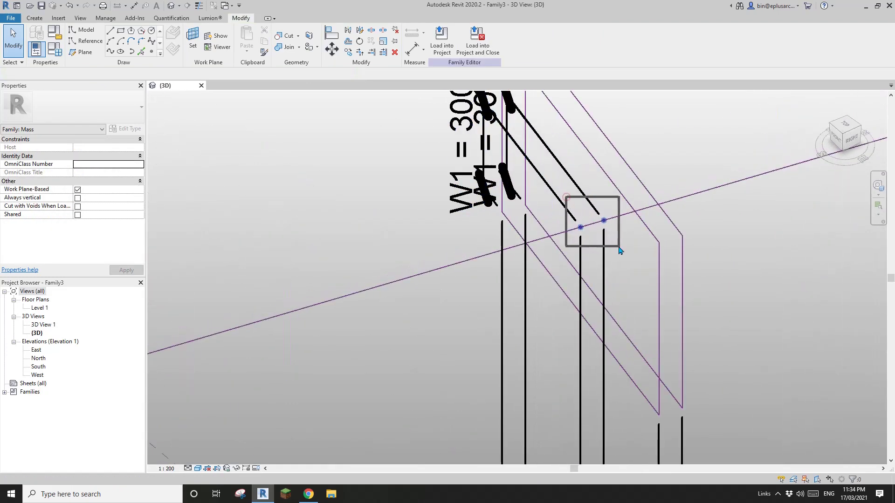
drag(619, 247, 621, 250)
scroll(672, 233, down, 2)
middle_drag(676, 233, 499, 288)
middle_drag(752, 208, 664, 242)
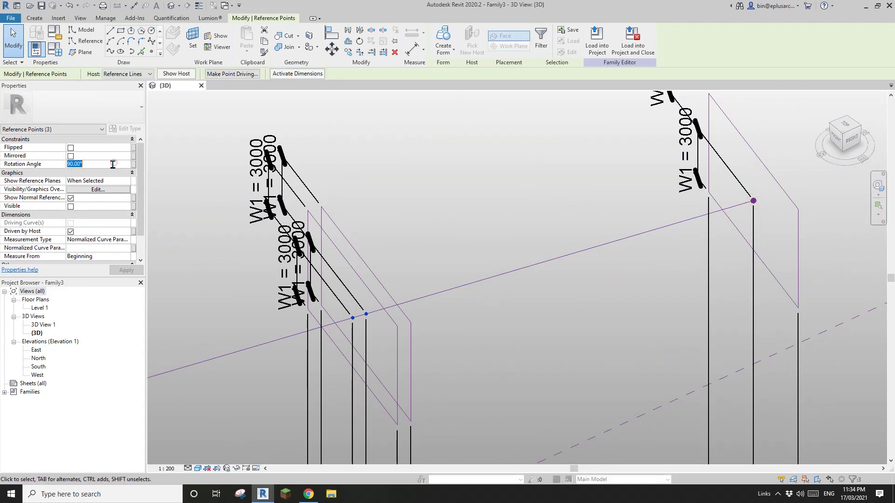
scroll(531, 214, down, 5)
key(Escape)
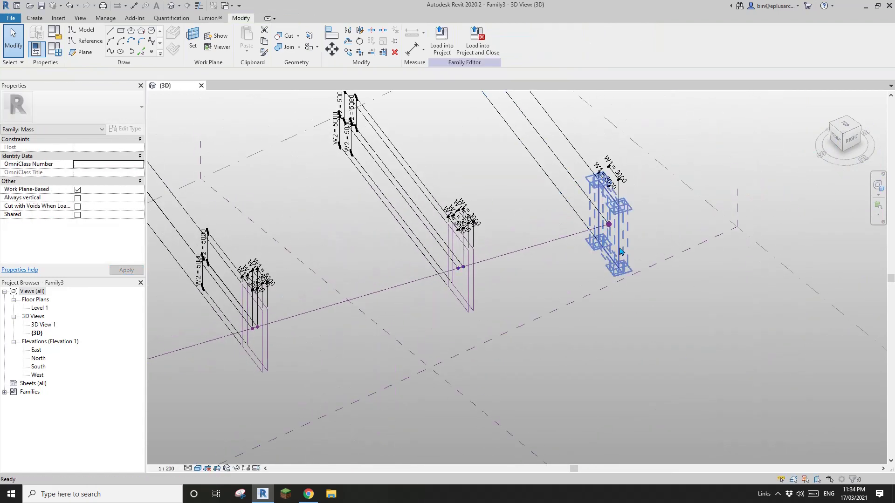
click(619, 252)
scroll(552, 283, down, 1)
middle_drag(555, 287, 619, 247)
scroll(557, 255, up, 3)
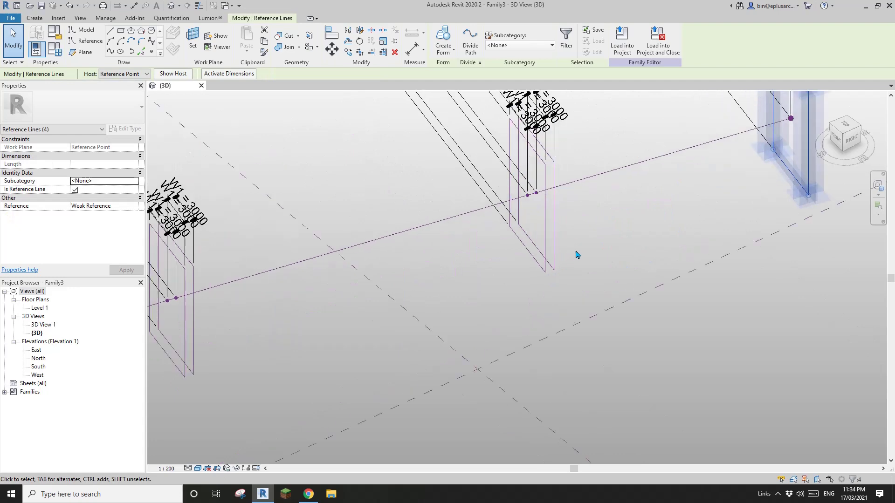
click(573, 251)
scroll(427, 295, down, 2)
ctrl+drag(413, 299, 400, 301)
middle_drag(394, 294, 479, 273)
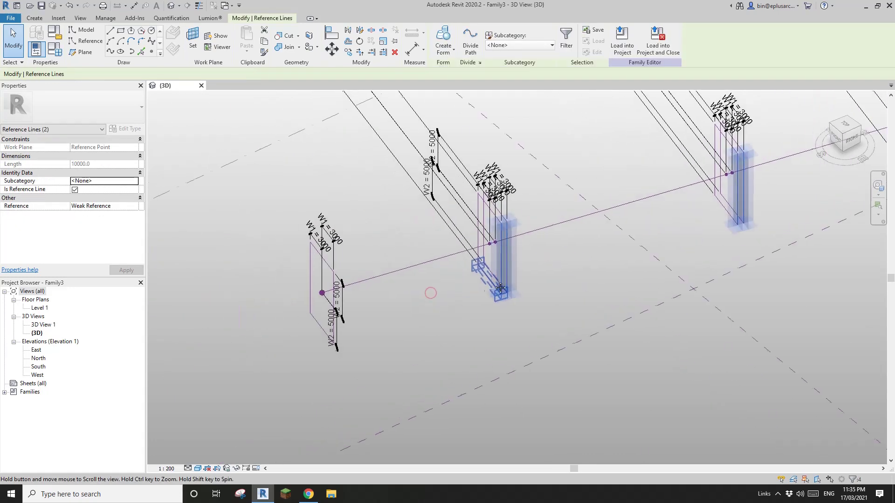
key(Escape)
Examine the row of six aligned profiles from one end of the reference line to the other
scroll(559, 275, down, 1)
middle_drag(580, 257, 398, 299)
middle_drag(652, 222, 640, 231)
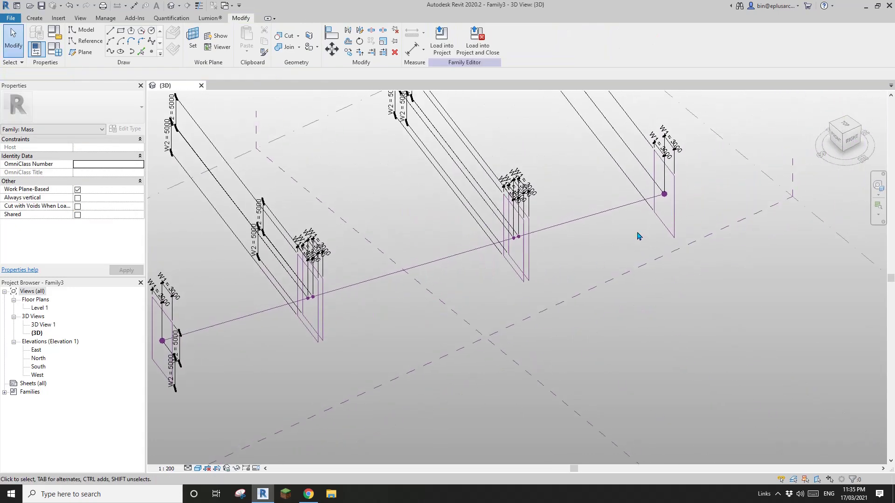
middle_drag(583, 262, 686, 226)
middle_drag(377, 315, 492, 300)
middle_drag(689, 245, 502, 302)
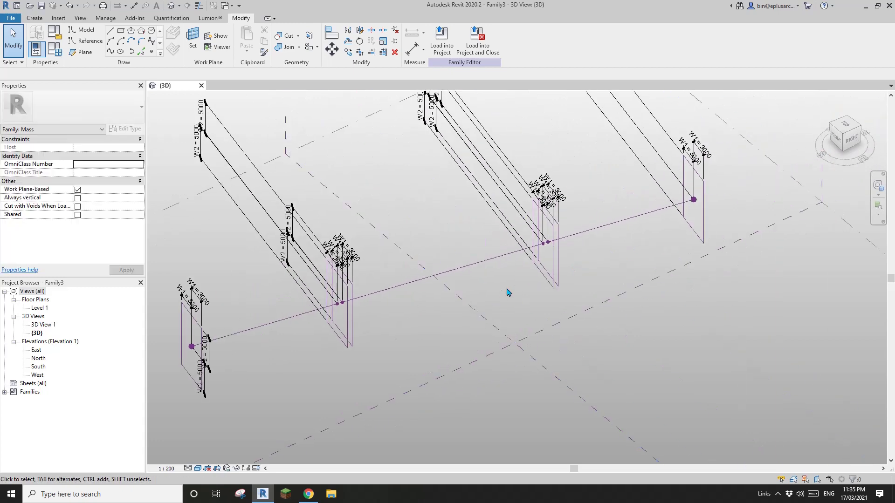
scroll(616, 274, up, 1)
scroll(595, 267, up, 2)
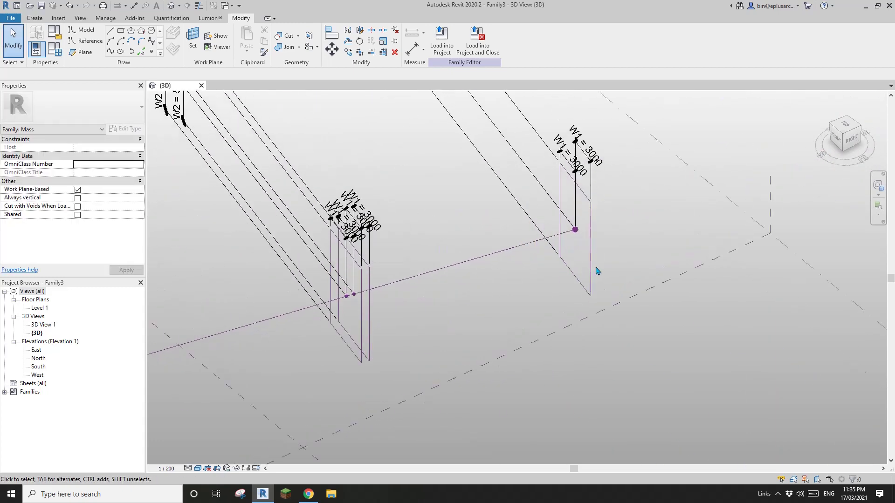
mouse_move(603, 266)
middle_down()
mouse_move(566, 277)
mouse_move(600, 271)
middle_up()
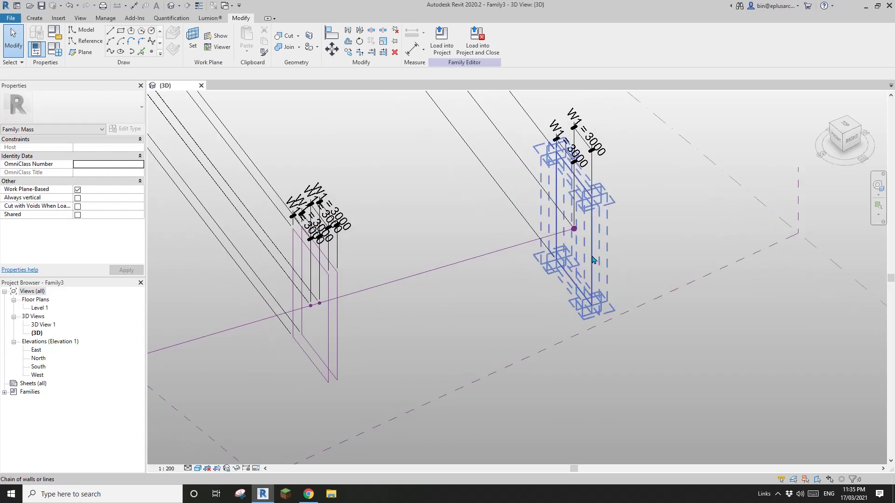
click(597, 264)
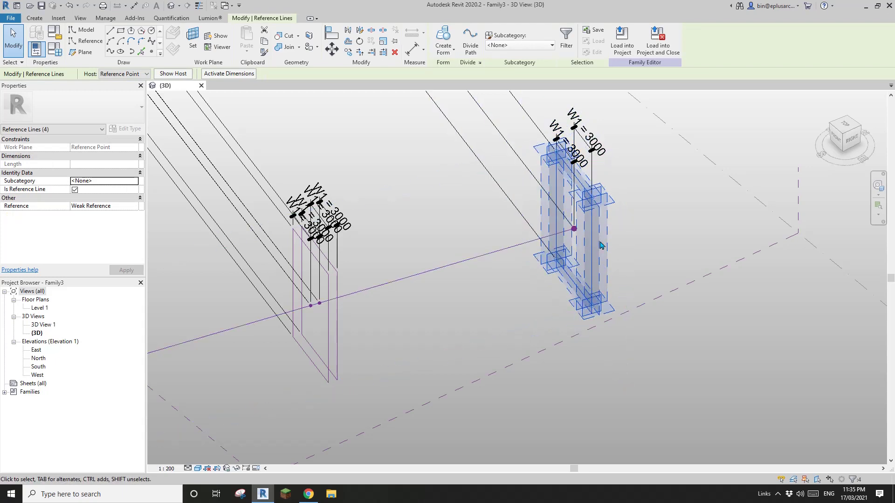
click(642, 251)
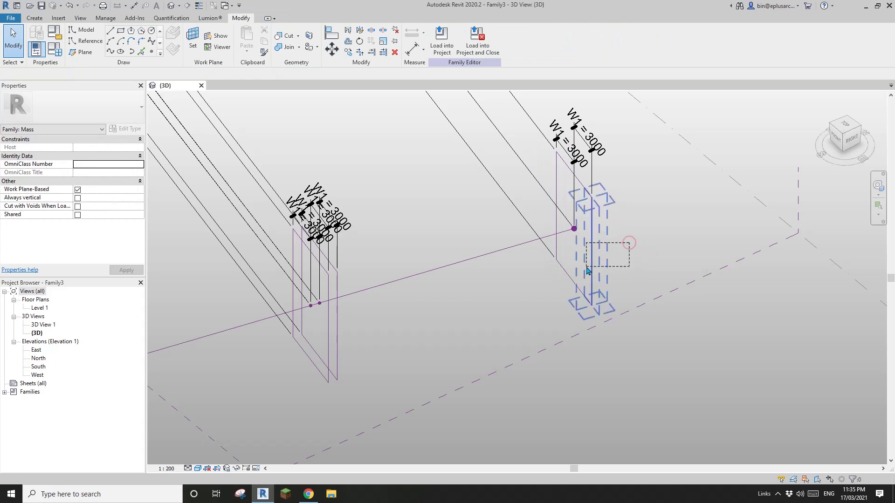
click(588, 271)
key(Delete)
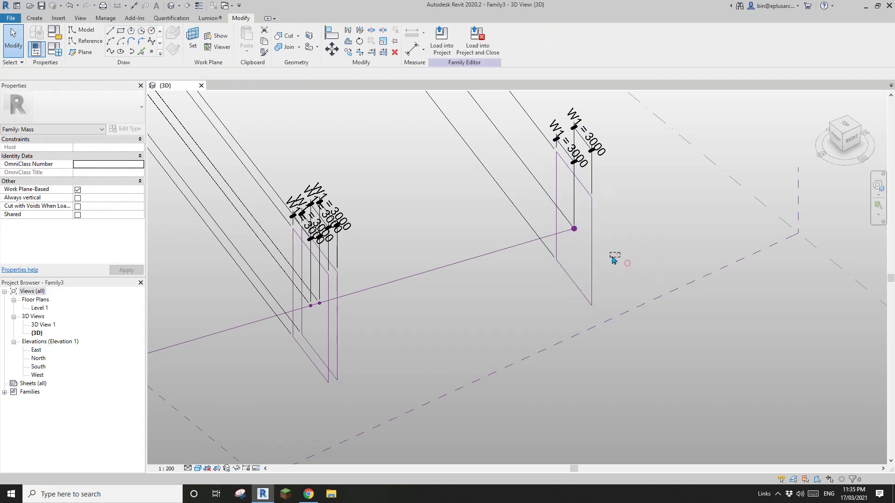
click(587, 267)
key(Delete)
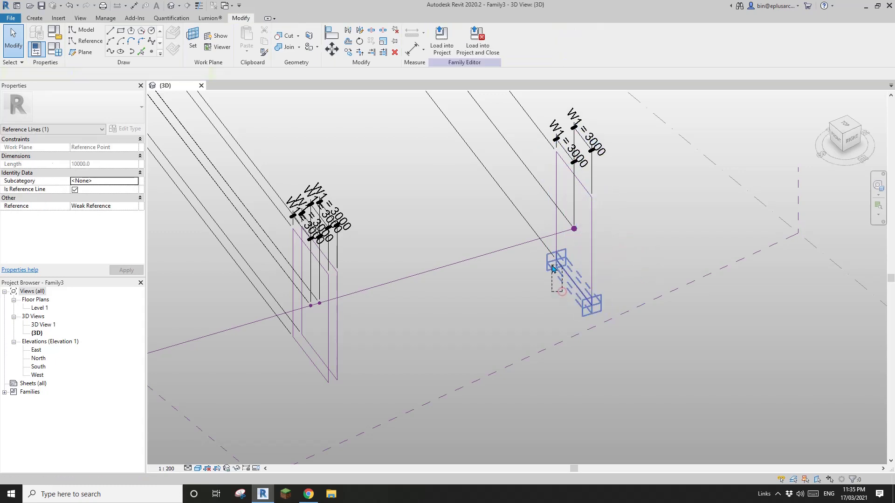
drag(552, 266, 552, 264)
drag(622, 274, 588, 253)
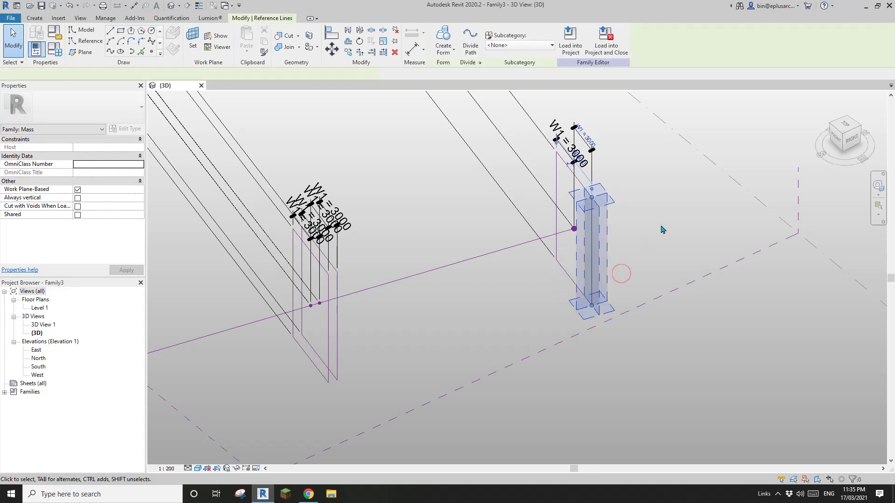
click(679, 246)
Create a solid form from the complete reference-line rectangles of all six profiles
click(595, 252)
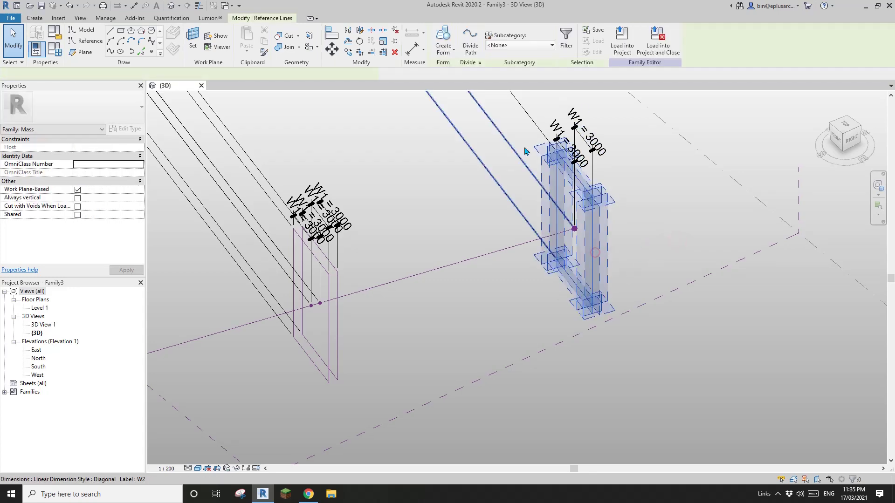
scroll(550, 238, down, 2)
scroll(592, 231, up, 3)
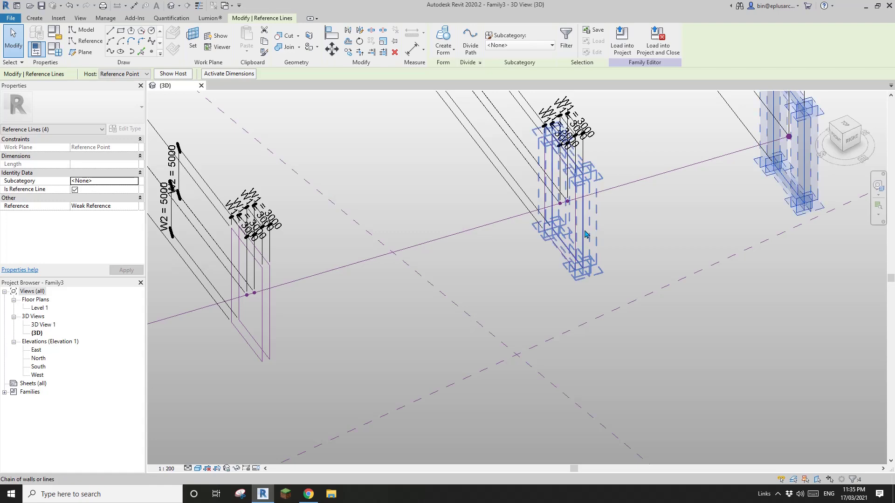
ctrl+click(577, 230)
middle_drag(382, 306, 653, 230)
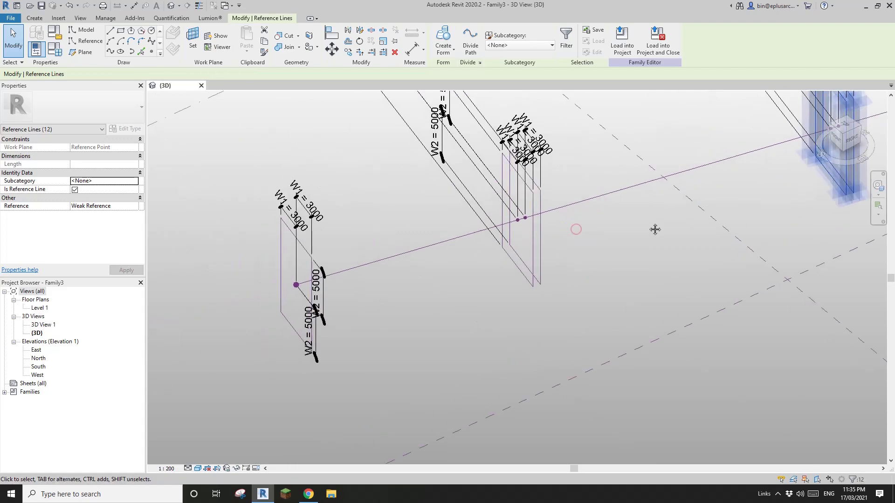
key(Tab)
ctrl+click(543, 247)
key(Tab)
ctrl+click(533, 249)
middle_drag(473, 273, 557, 262)
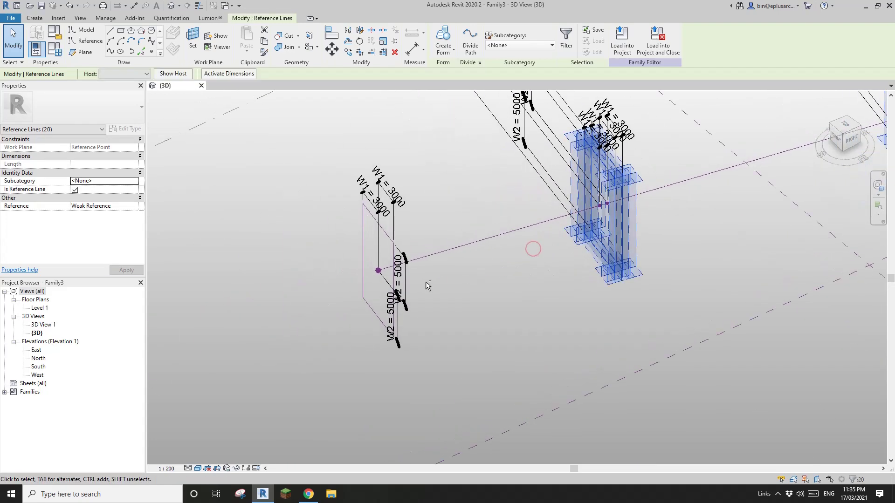
ctrl+click(362, 284)
scroll(399, 300, down, 3)
click(443, 40)
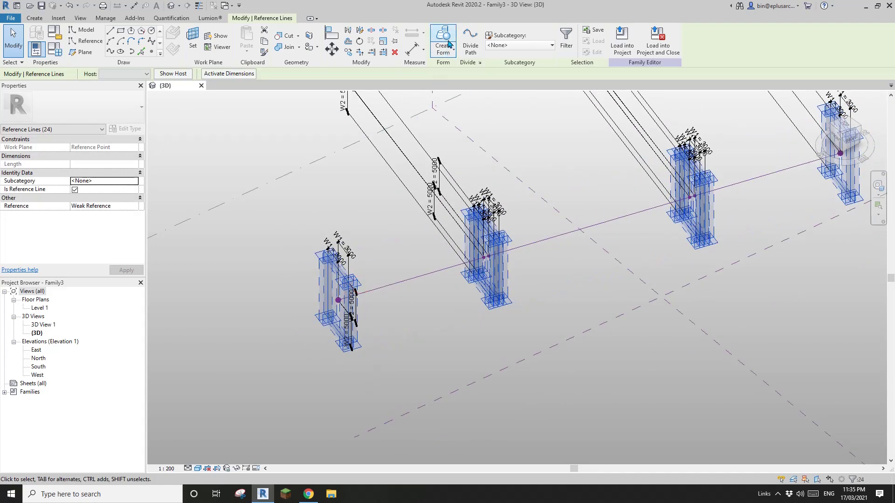
Temporarily hide the new box-shaped form to expose the profiles and their hosted points
middle_drag(611, 215, 428, 223)
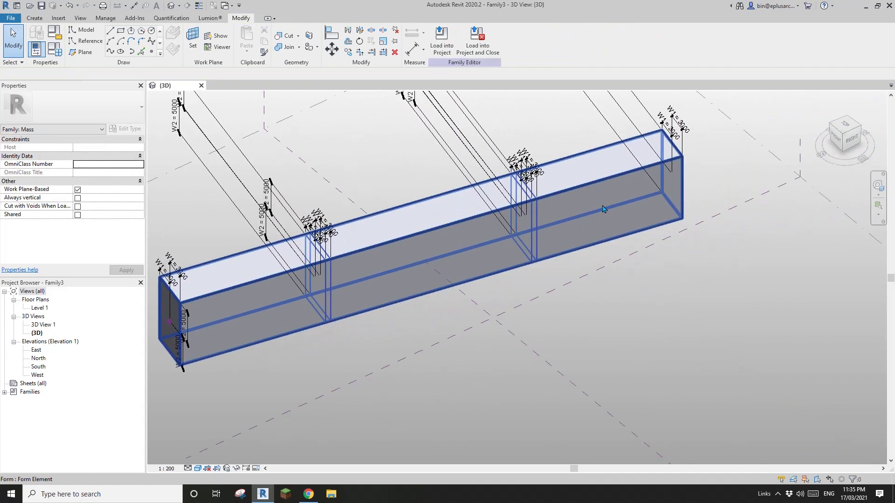
click(606, 177)
key(h)
key(h)
Set the rotation angle of the hosted points of the third profile, its copy and the last profile to 90°
scroll(448, 202, up, 5)
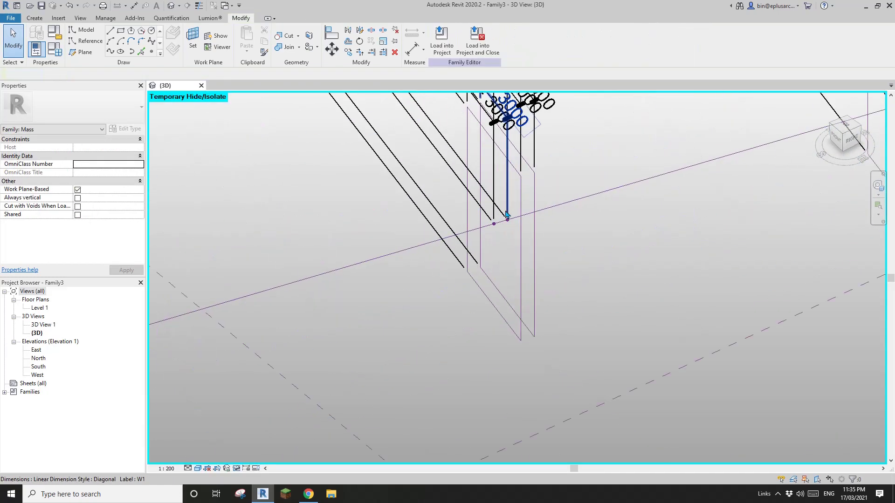
drag(555, 239, 558, 238)
middle_drag(818, 156, 591, 212)
scroll(657, 168, up, 1)
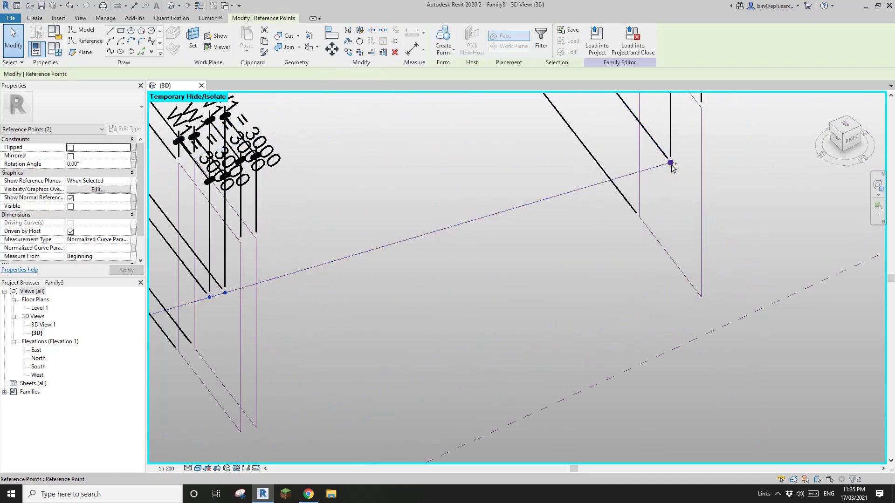
ctrl+click(670, 163)
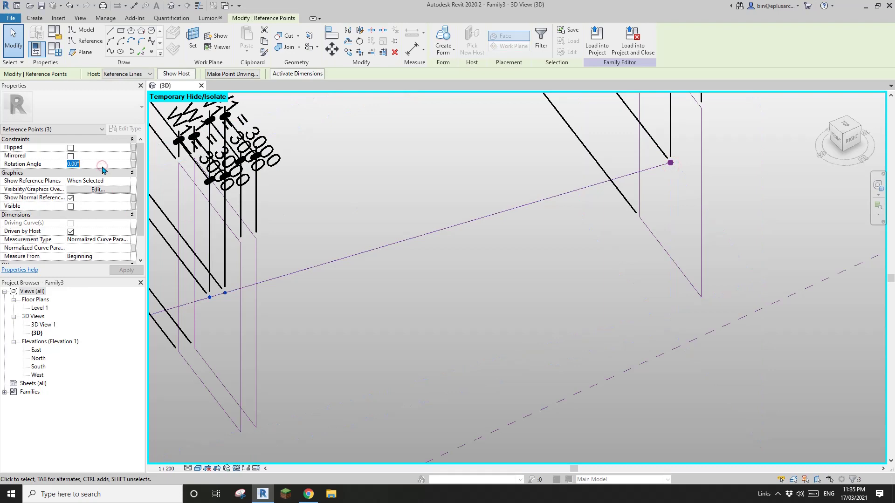
key(Return)
scroll(422, 242, down, 5)
middle_drag(416, 237, 566, 200)
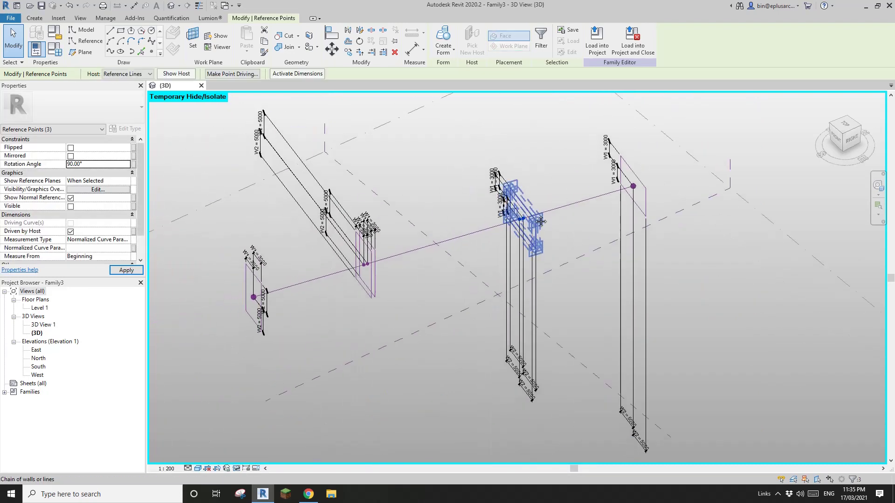
shift+middle_drag(482, 252, 504, 253)
key(Escape)
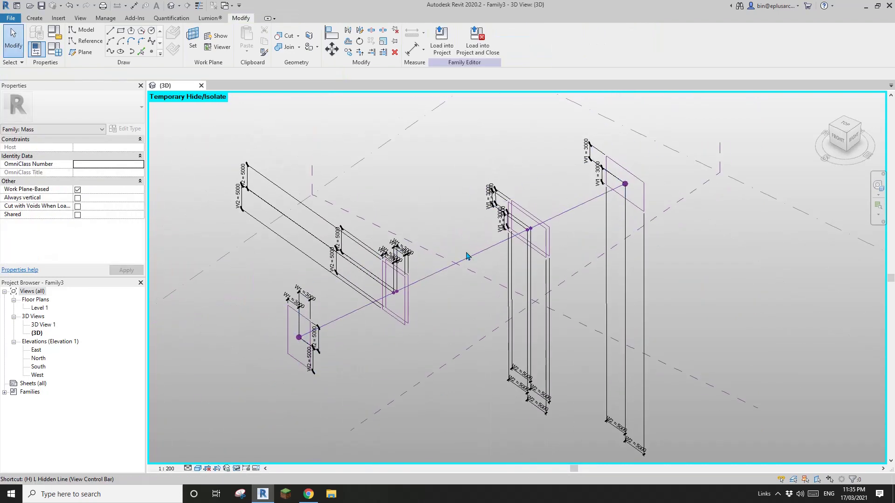
Restore the hidden form and examine its twisted section and the closely spaced profiles at the far end of the twist
key(r)
shift+middle_drag(499, 289, 615, 187)
scroll(629, 190, up, 5)
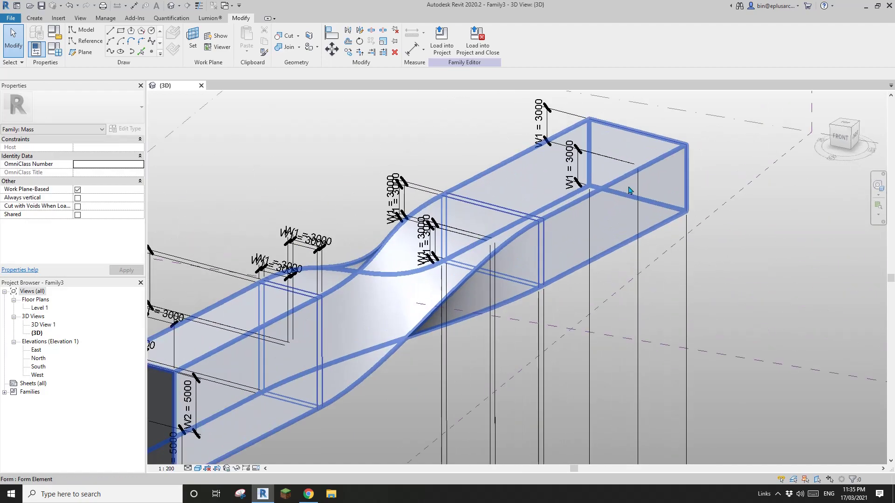
shift+middle_drag(659, 157, 597, 214)
scroll(558, 229, up, 3)
scroll(558, 225, up, 3)
scroll(597, 215, down, 2)
scroll(368, 314, down, 1)
shift+middle_drag(537, 238, 526, 268)
scroll(525, 268, up, 1)
shift+middle_drag(417, 271, 394, 274)
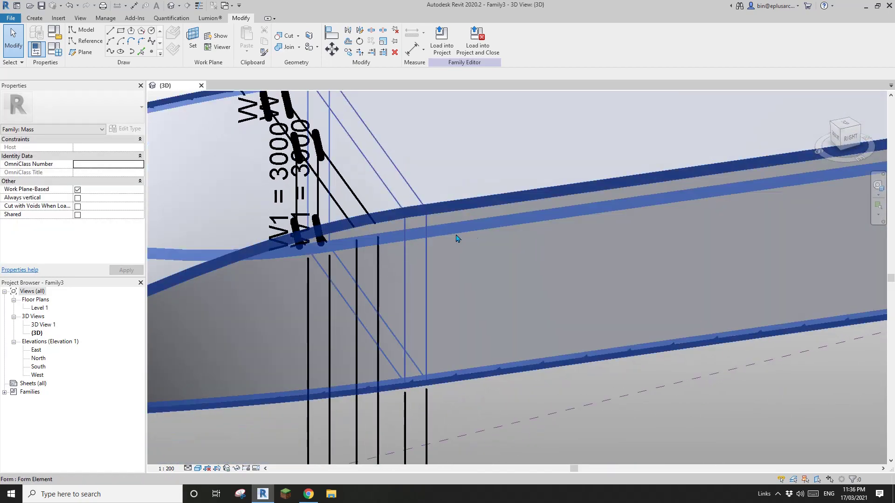
Temporarily hide the form and set the outer hosted point at the twist's far end to normalized curve parameter 0.701
click(475, 238)
key(h)
key(h)
scroll(387, 238, up, 1)
click(378, 229)
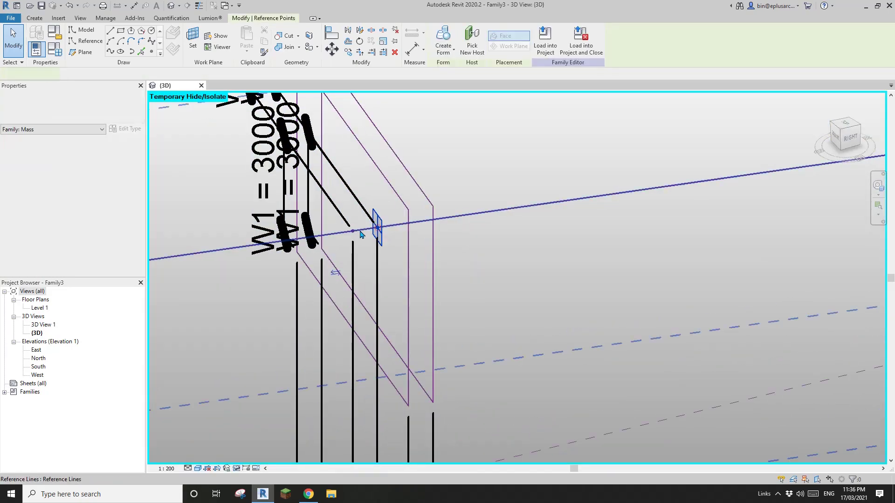
click(108, 248)
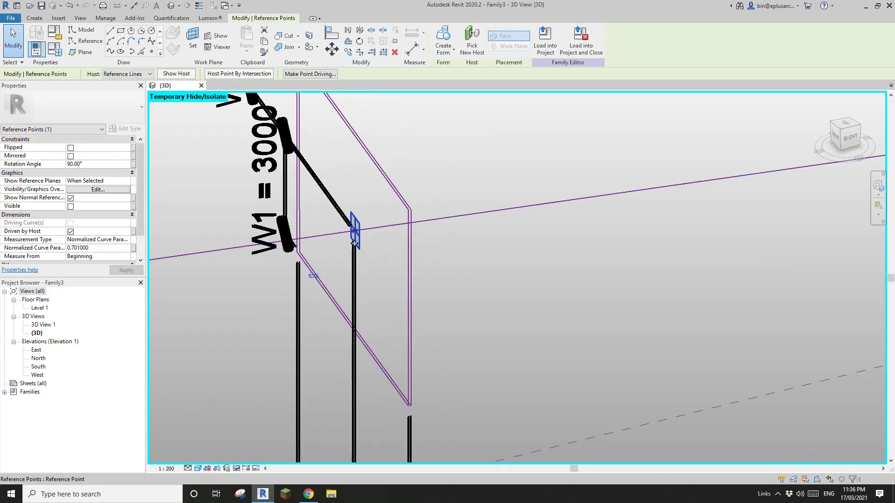
key(Escape)
Restore the form and examine the tightened transition between the twist and the straight section from several angles
scroll(355, 245, down, 3)
key(h)
key(r)
shift+middle_drag(409, 275, 646, 153)
scroll(492, 188, up, 1)
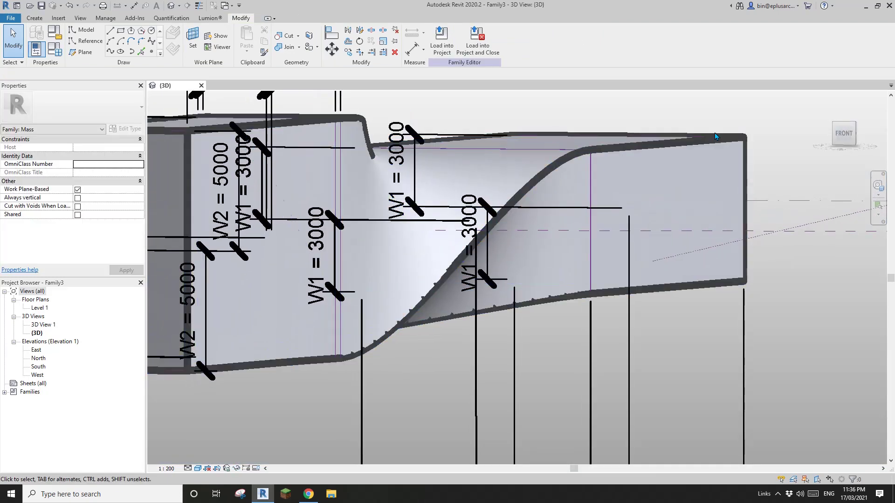
shift+middle_drag(704, 150, 588, 233)
scroll(670, 172, down, 1)
scroll(644, 196, down, 1)
scroll(611, 194, down, 2)
shift+middle_drag(679, 160, 460, 267)
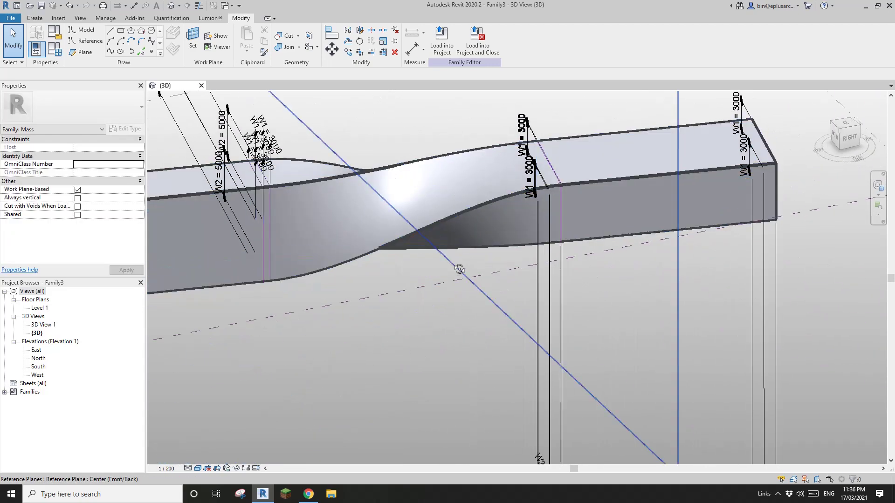
scroll(466, 268, down, 1)
scroll(347, 283, down, 1)
middle_drag(348, 283, 444, 281)
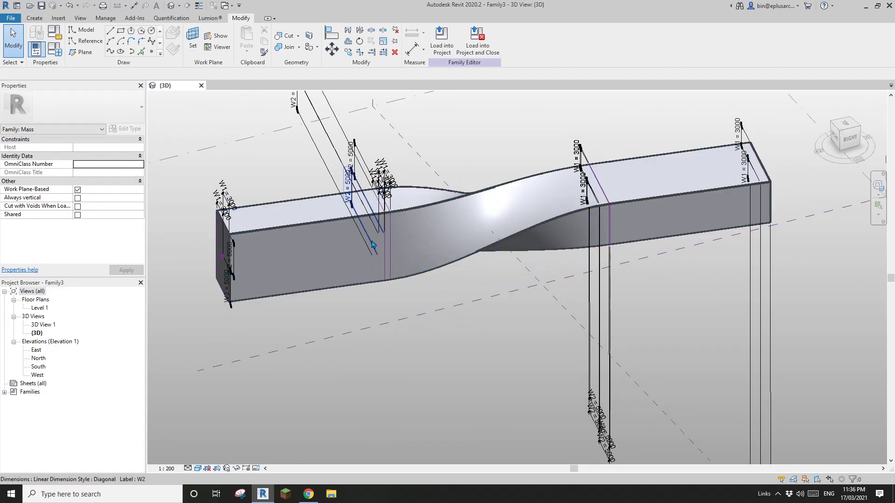
Temporarily hide the form and set the outer hosted point at the twist's near end to normalized curve parameter 0.299
scroll(372, 239, up, 3)
click(273, 243)
key(h)
key(h)
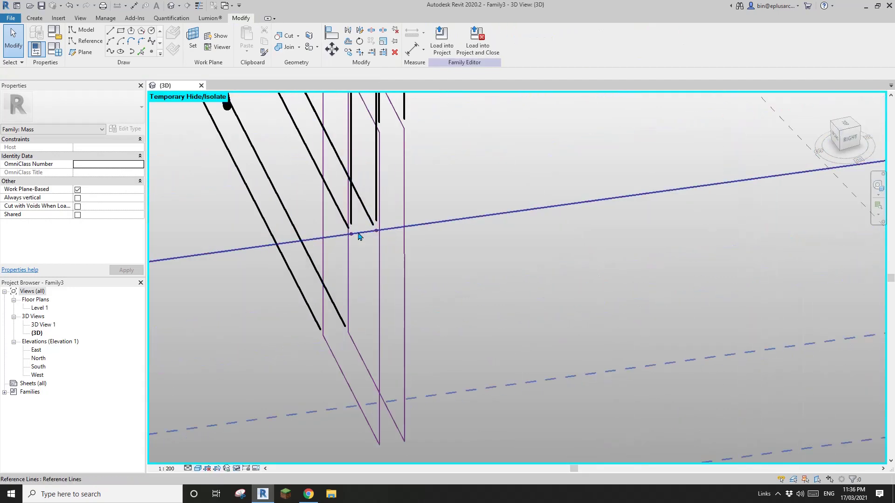
click(351, 234)
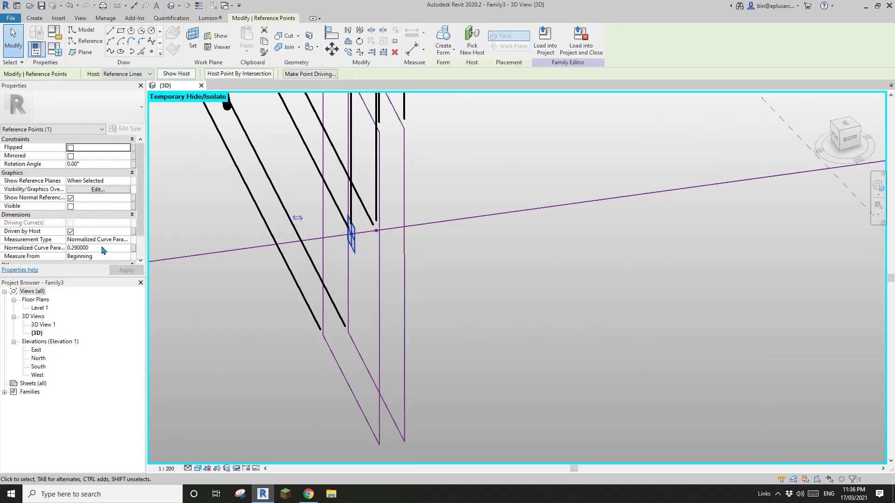
click(118, 242)
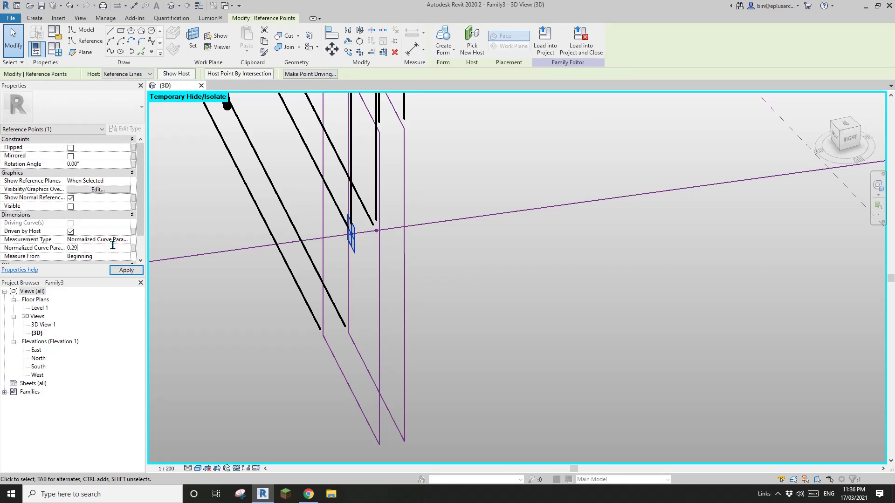
click(125, 273)
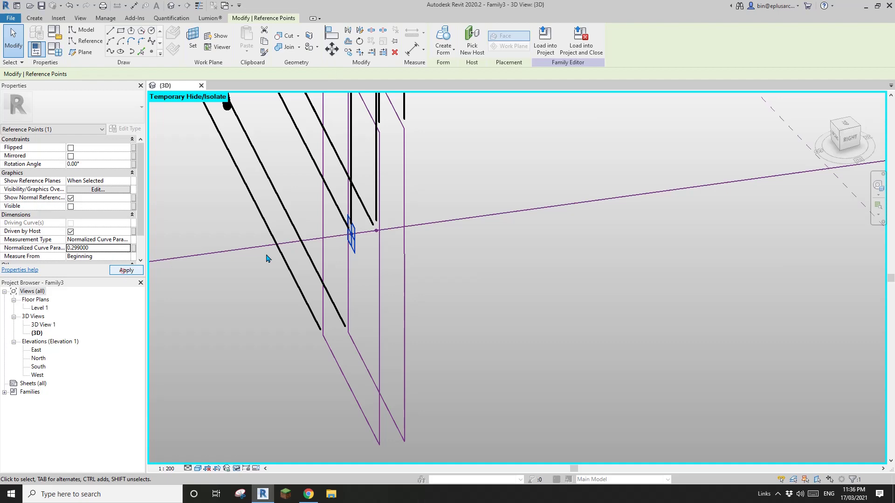
click(494, 289)
Redisplay the temporarily hidden form together with its profiles
scroll(428, 293, down, 5)
key(h)
key(r)
shift+middle_drag(459, 282, 475, 265)
scroll(463, 227, down, 3)
scroll(396, 275, up, 3)
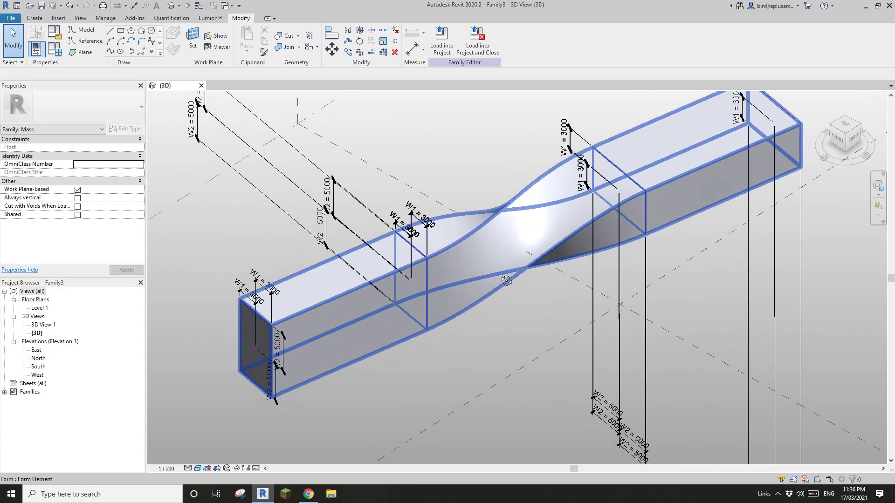
Switch to Chrome and study The Twist Museum gallery photos for the overall shape and the cladding of the twist
click(308, 494)
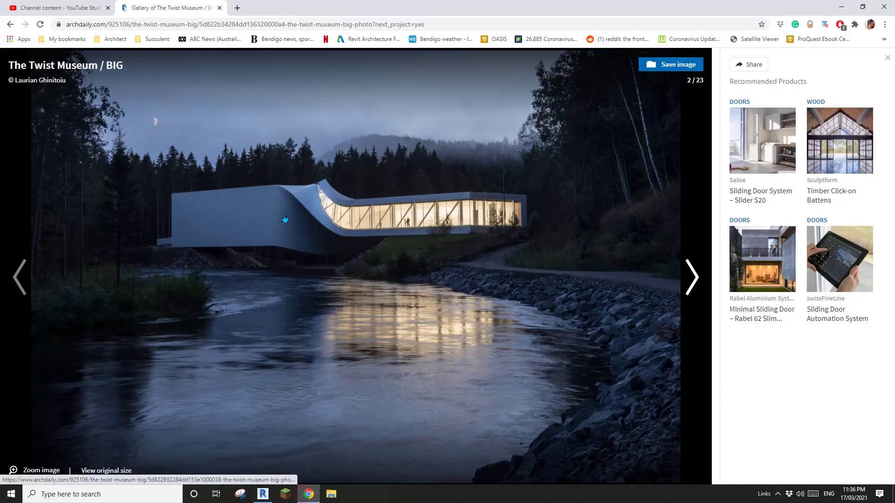
click(20, 278)
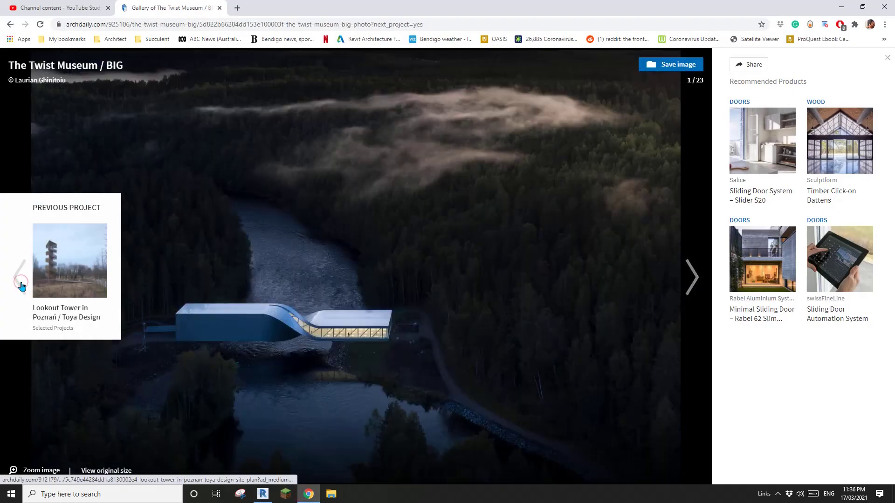
click(697, 284)
click(697, 285)
click(695, 282)
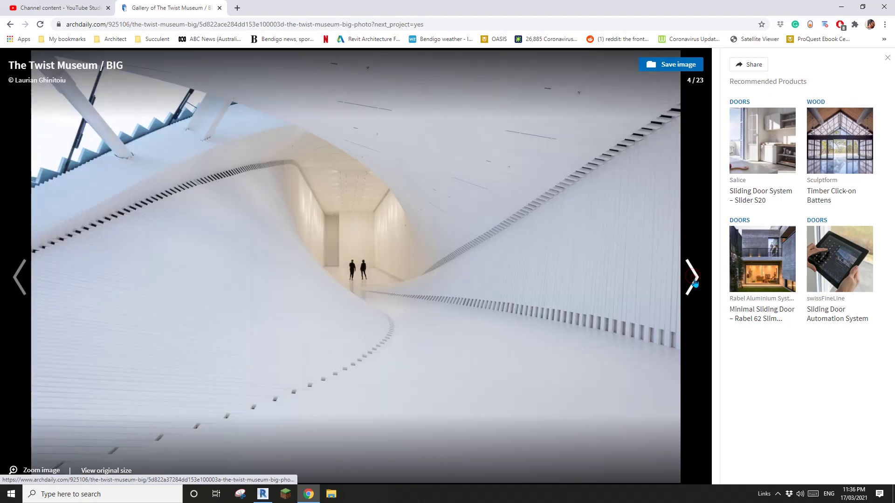
click(695, 283)
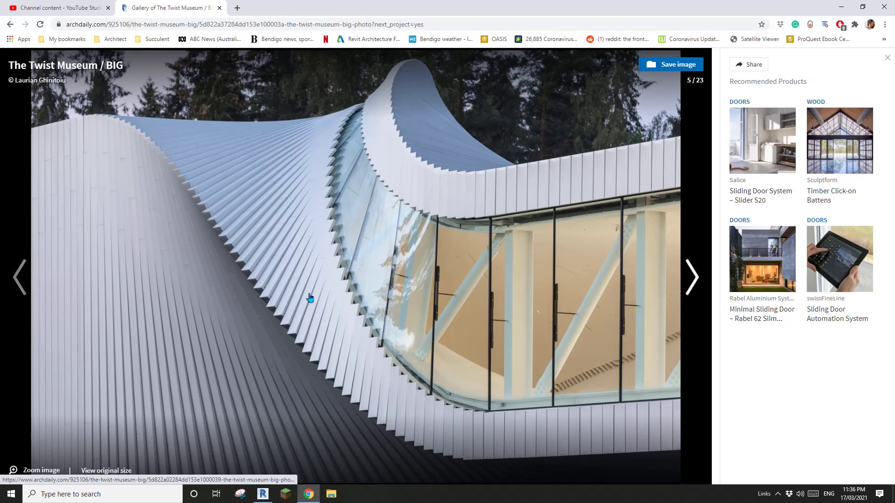
Switch back to Revit and divide the surfaces of the entire twisted form
click(262, 494)
shift+middle_drag(412, 276, 424, 294)
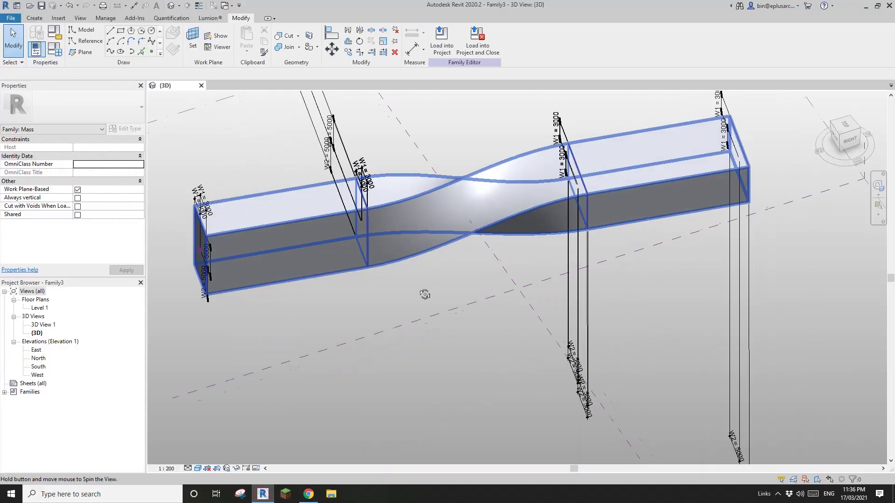
scroll(457, 260, up, 1)
middle_drag(457, 260, 488, 281)
click(467, 294)
scroll(467, 293, down, 1)
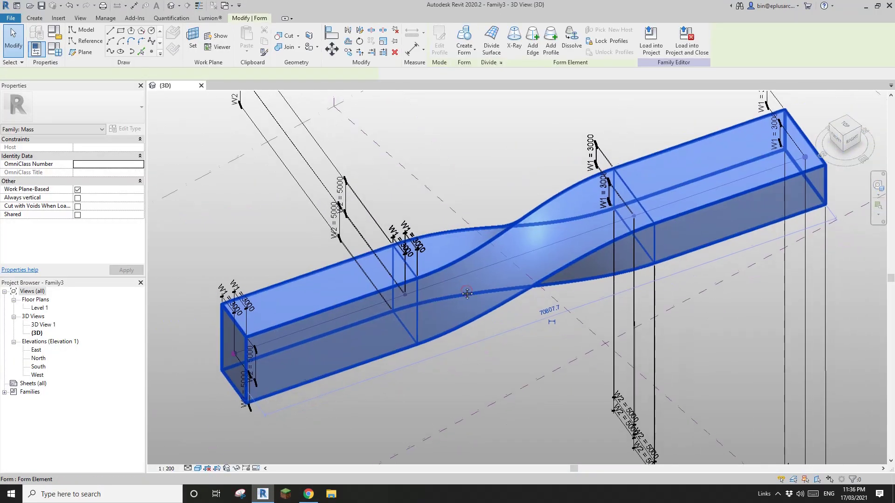
click(492, 41)
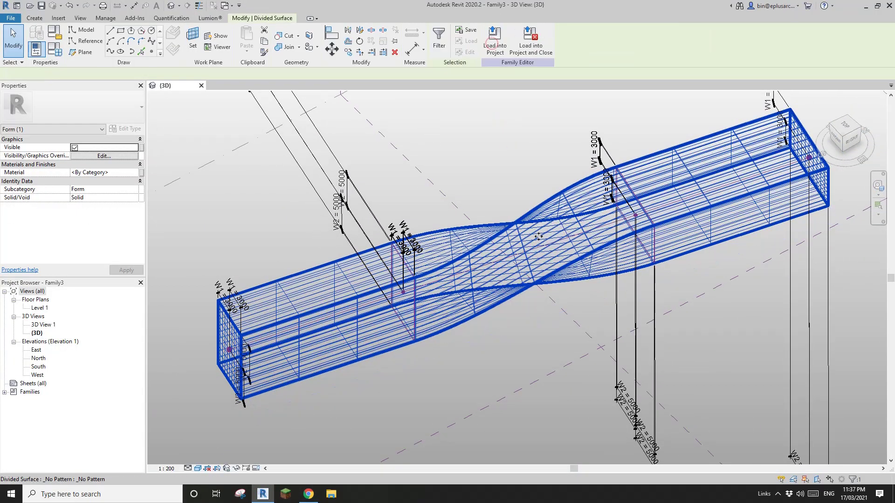
scroll(518, 280, down, 1)
shift+middle_drag(513, 289, 531, 273)
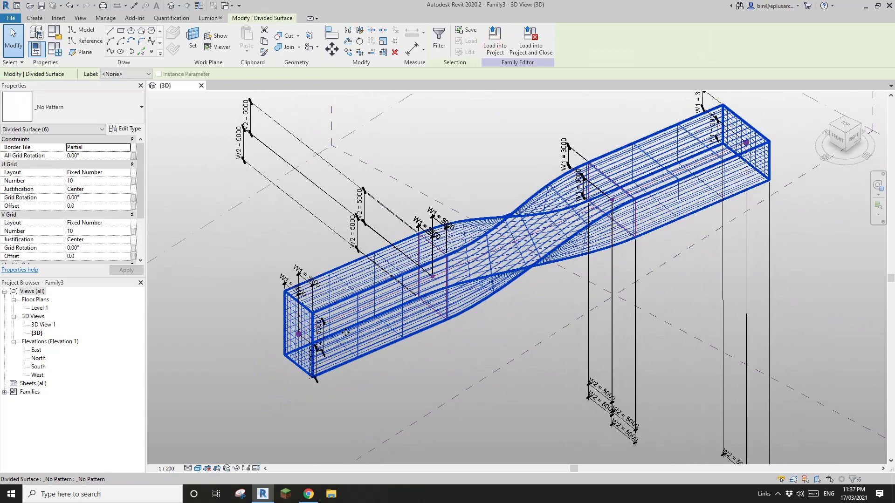
Delete the divided surfaces from the two end faces of the form
key(Escape)
scroll(306, 339, up, 2)
click(303, 333)
scroll(302, 326, down, 1)
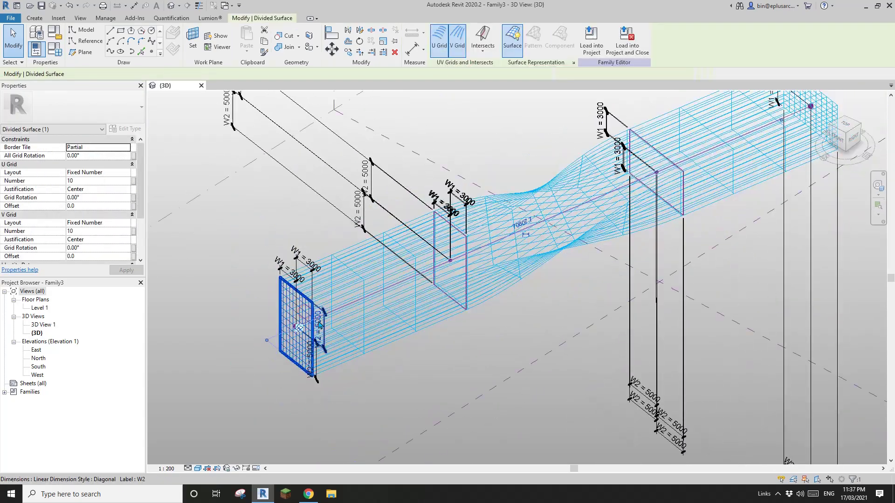
key(Delete)
shift+middle_drag(447, 331, 373, 298)
click(691, 412)
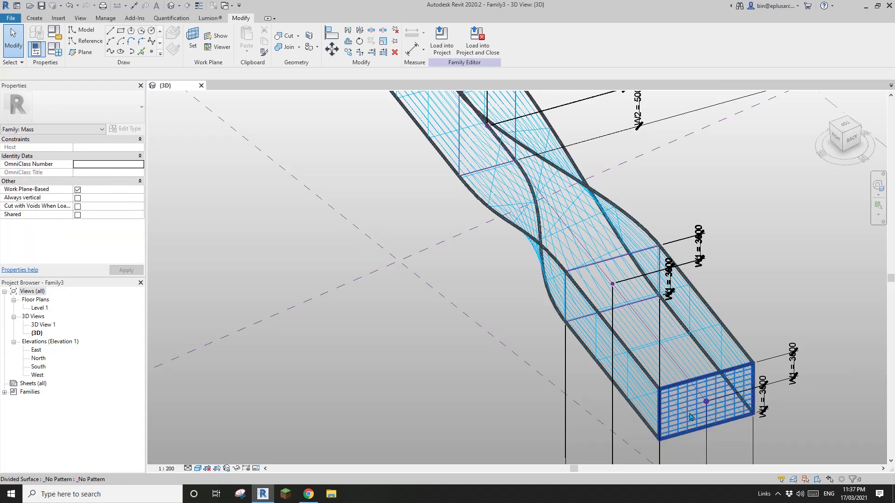
key(d)
key(e)
shift+middle_drag(572, 340, 662, 347)
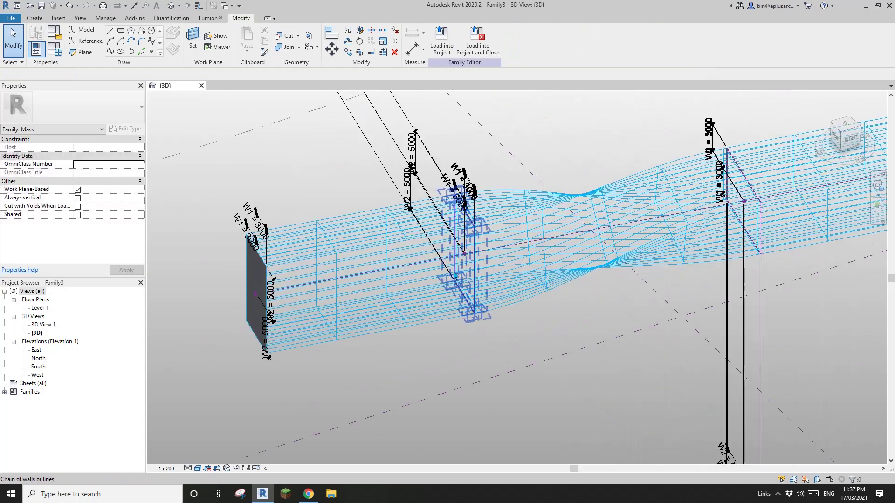
Filter the selection to only the four long divided surfaces and set their V grid layout to None
scroll(438, 276, up, 2)
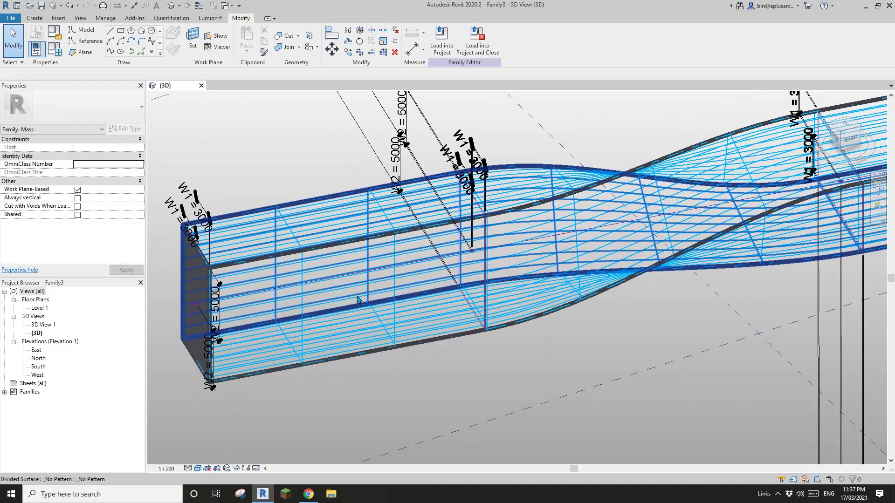
drag(357, 388, 307, 158)
click(480, 37)
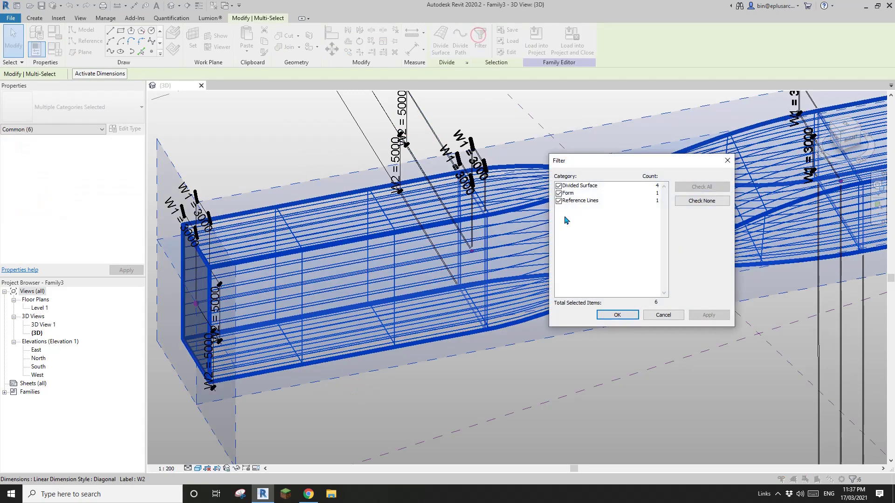
click(558, 201)
click(558, 193)
click(617, 316)
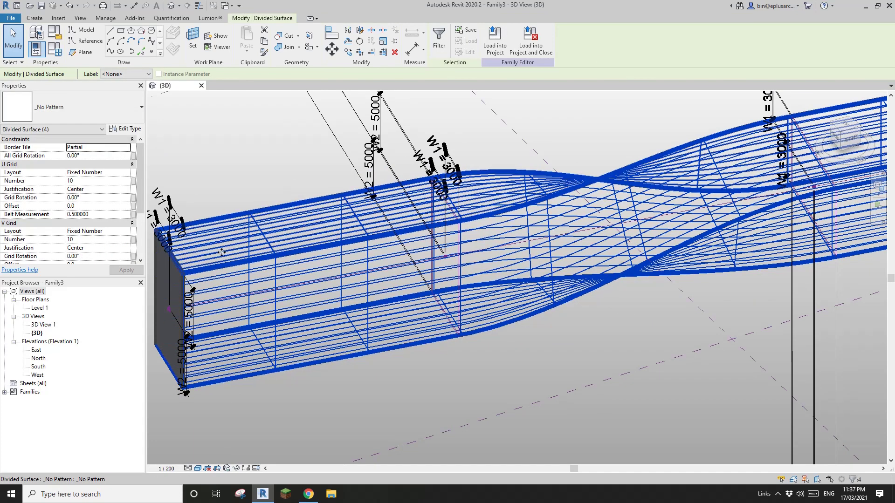
click(113, 232)
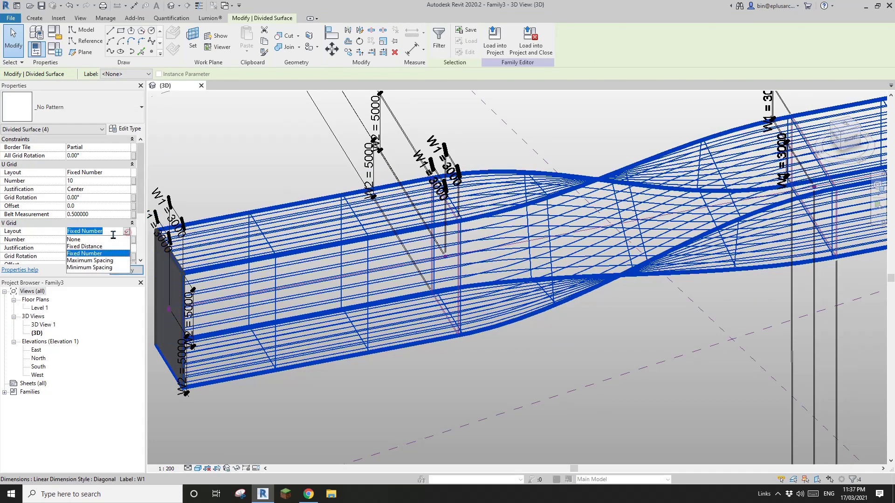
click(73, 239)
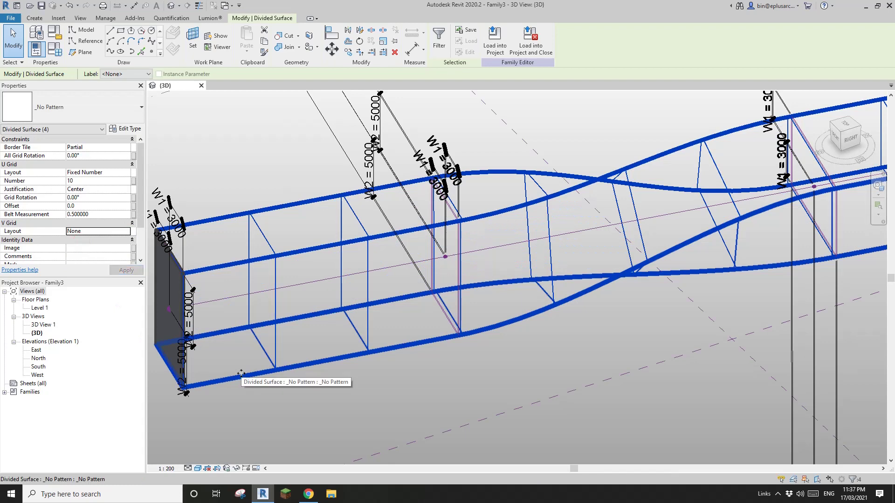
scroll(368, 316, down, 2)
scroll(367, 316, down, 2)
scroll(324, 303, up, 4)
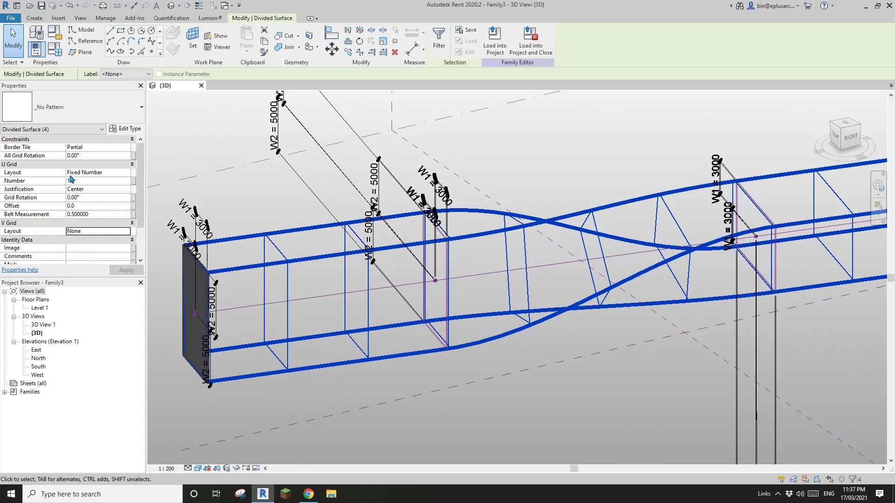
Set the U grid of the four long divided surfaces to a fixed number of 150
click(108, 181)
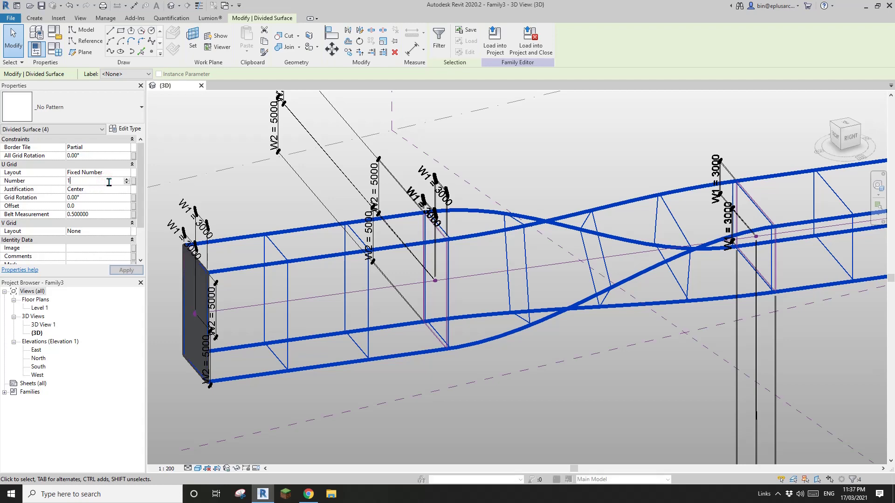
text(150)
key(Return)
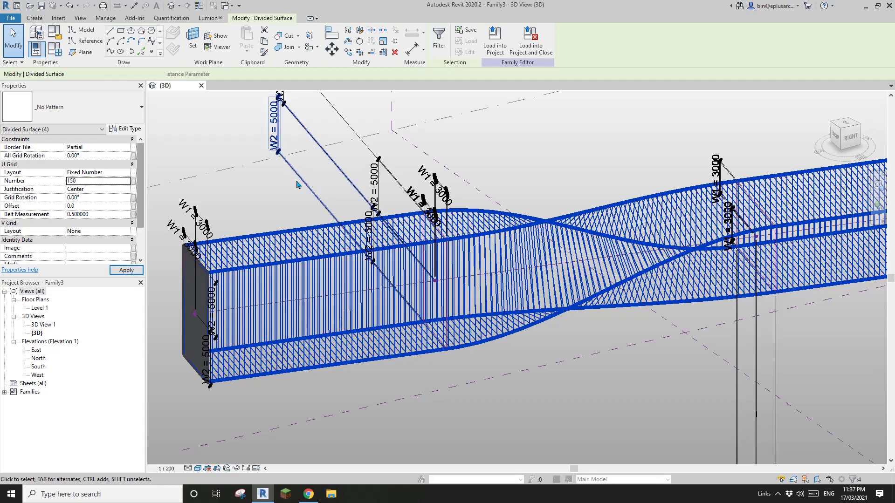
scroll(395, 207, up, 1)
scroll(395, 207, down, 1)
middle_drag(395, 207, 423, 214)
scroll(380, 235, up, 1)
middle_drag(380, 235, 365, 245)
scroll(366, 245, up, 1)
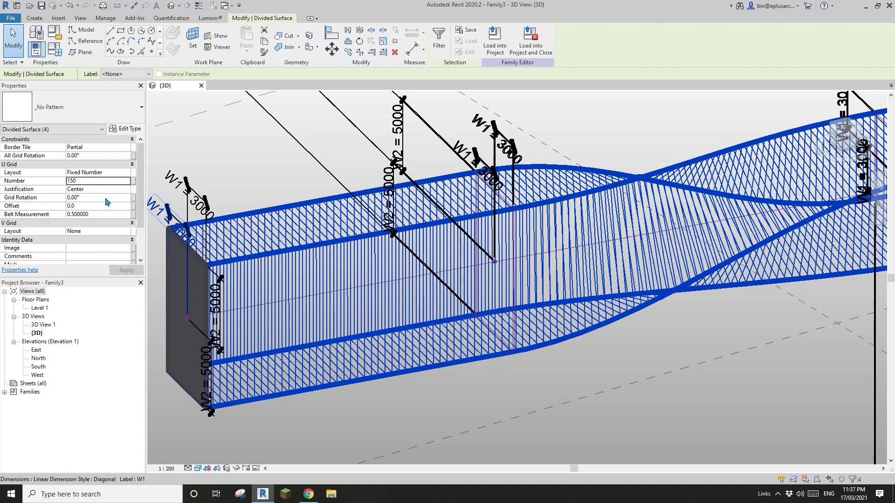
middle_drag(263, 227, 267, 228)
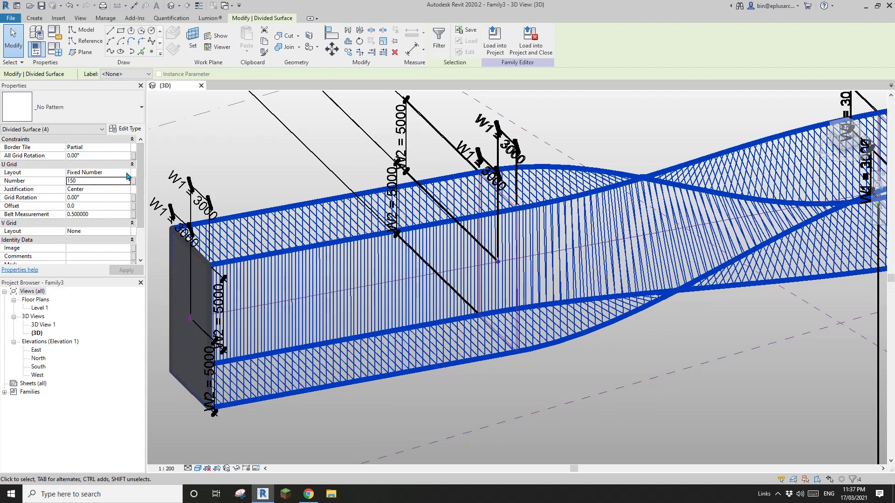
Switch the U grid layout of the four long divided surfaces to Fixed Distance and clear the selection
click(127, 173)
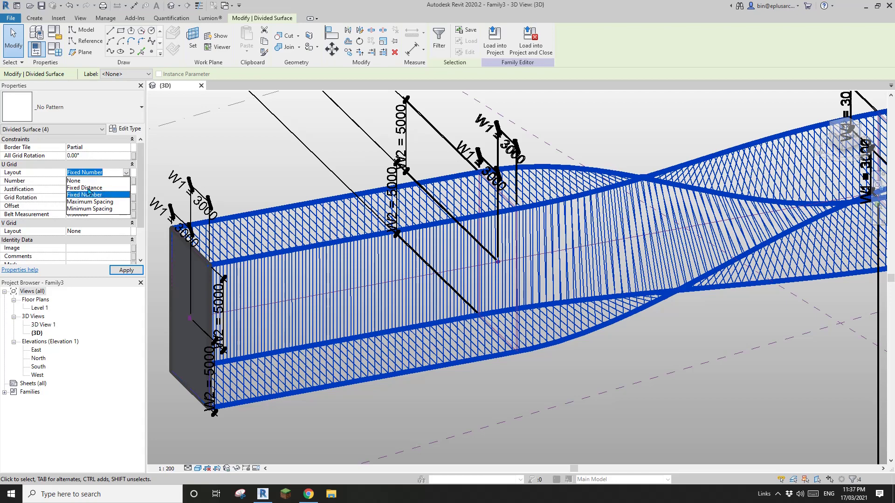
click(86, 188)
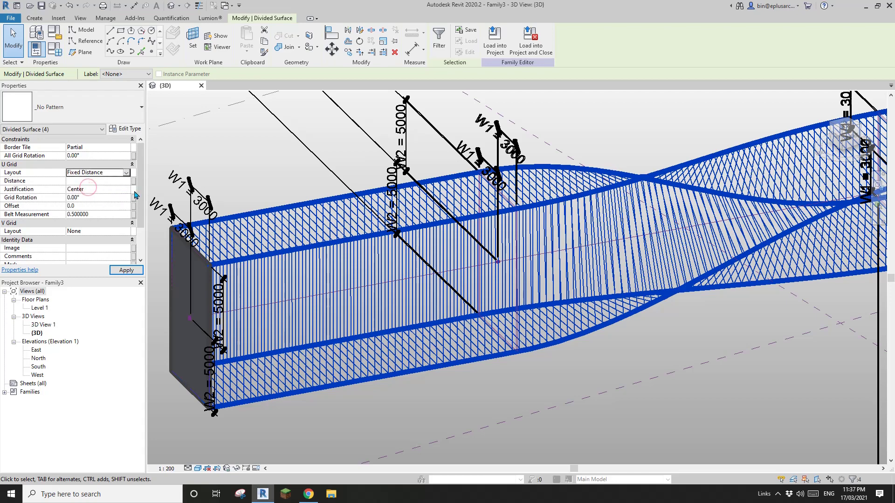
middle_drag(318, 190, 323, 202)
click(414, 322)
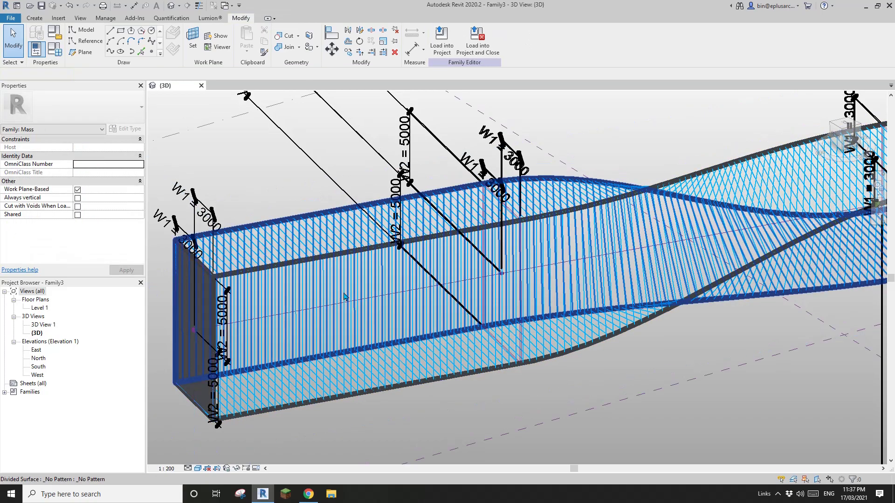
Select a single long divided surface and compare its Fixed Number and Fixed Distance U grid layouts, ending on Fixed Distance
click(344, 296)
scroll(346, 290, down, 2)
shift+middle_drag(346, 289, 346, 314)
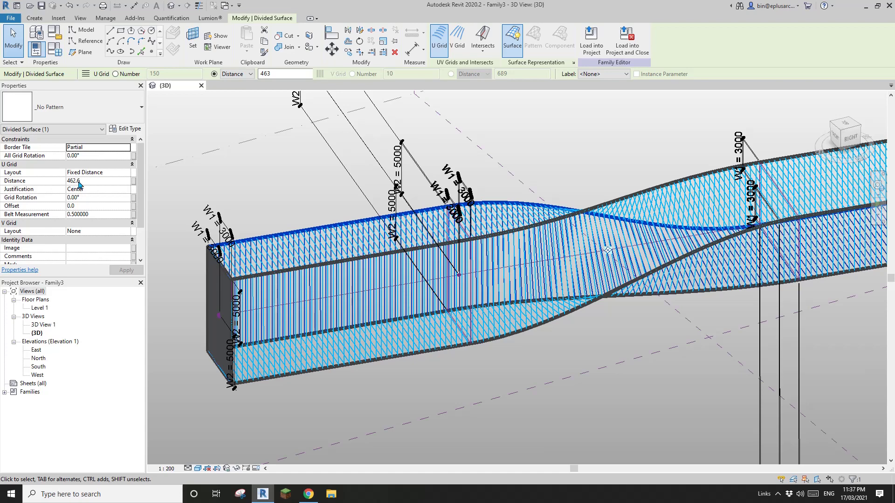
middle_drag(320, 252, 325, 266)
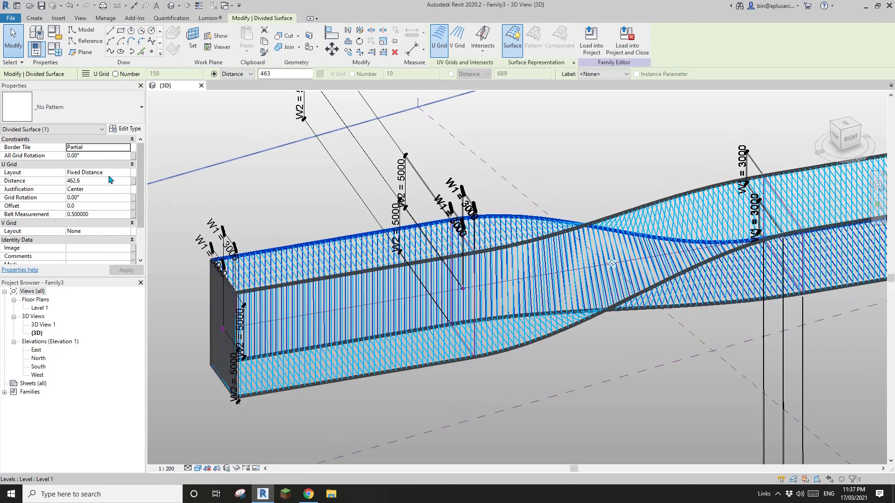
click(126, 173)
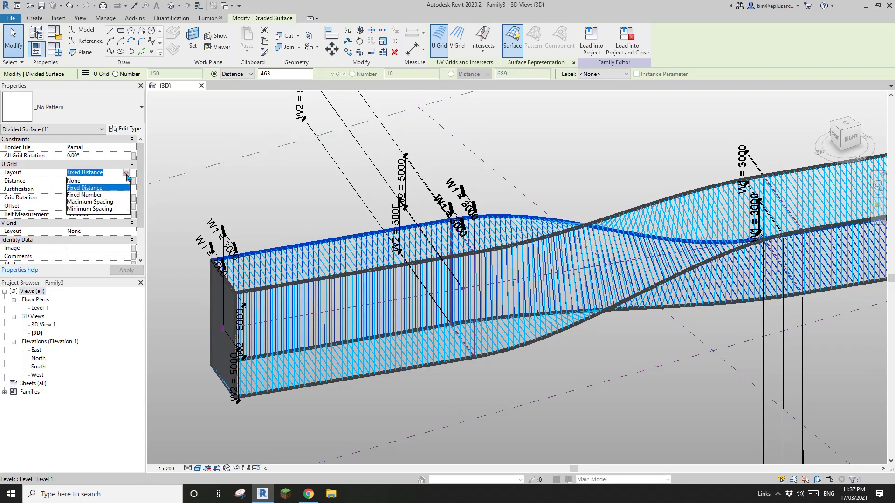
click(92, 195)
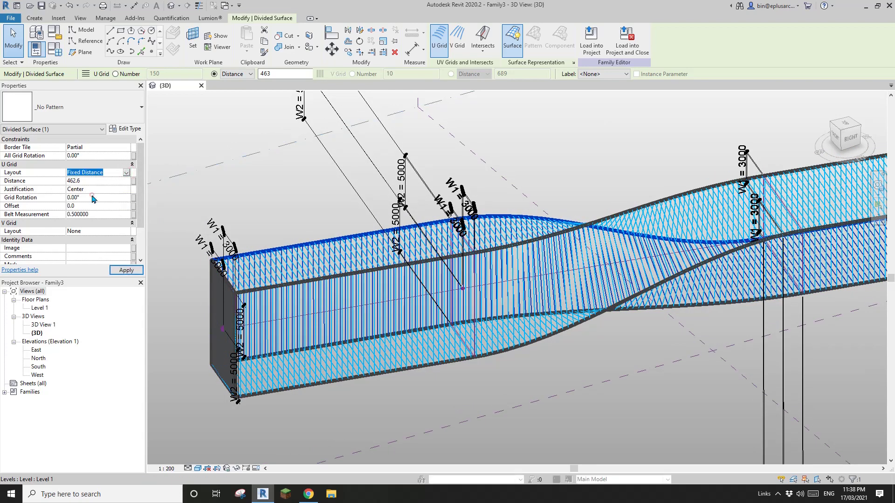
click(127, 173)
click(85, 185)
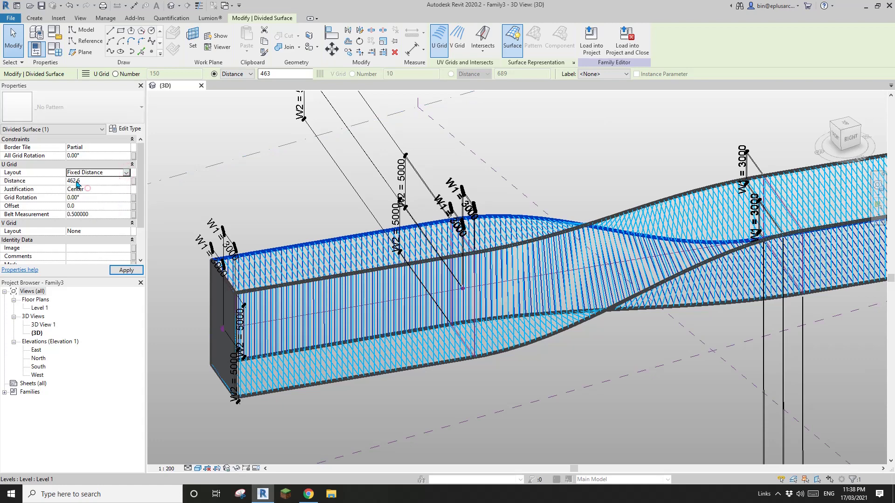
click(126, 173)
click(92, 195)
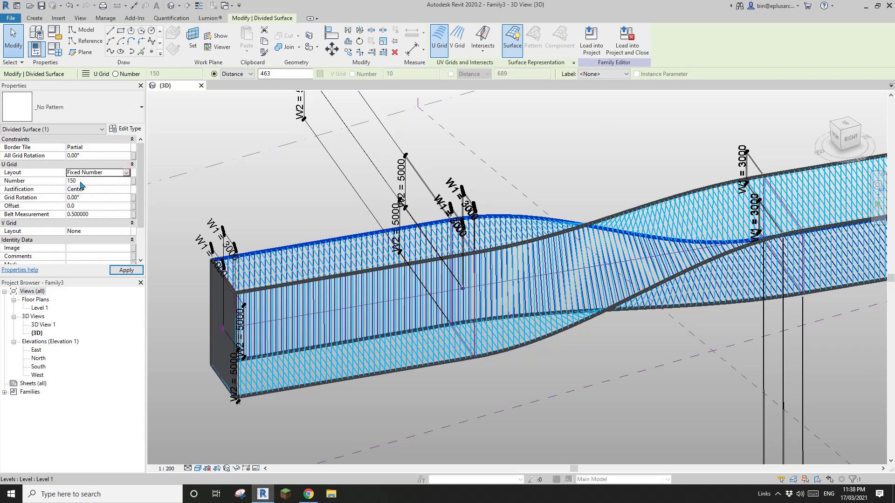
click(125, 174)
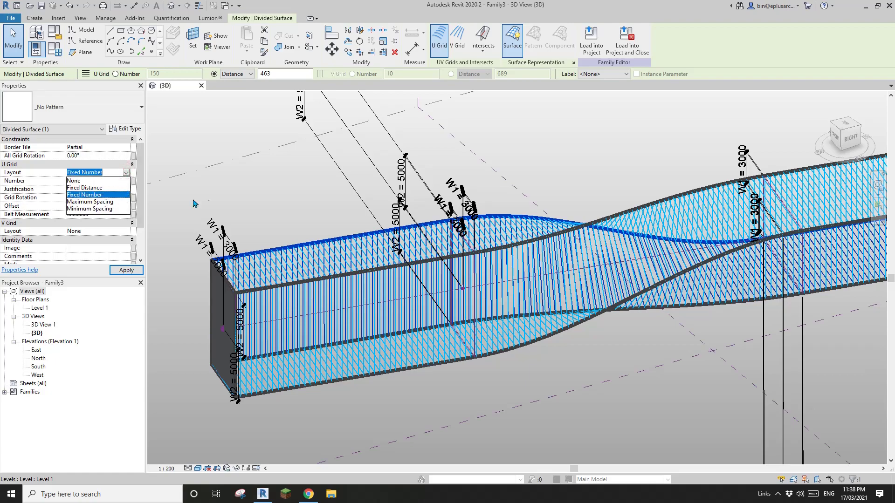
click(84, 188)
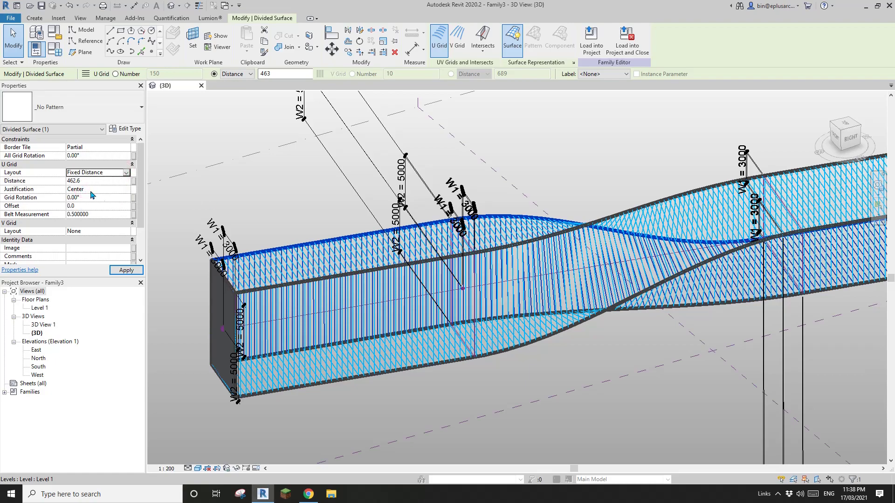
Inspect the strips on the selected divided surface and set its U grid layout to Fixed Number
scroll(326, 275, up, 1)
shift+middle_drag(330, 272, 527, 247)
middle_drag(527, 247, 284, 179)
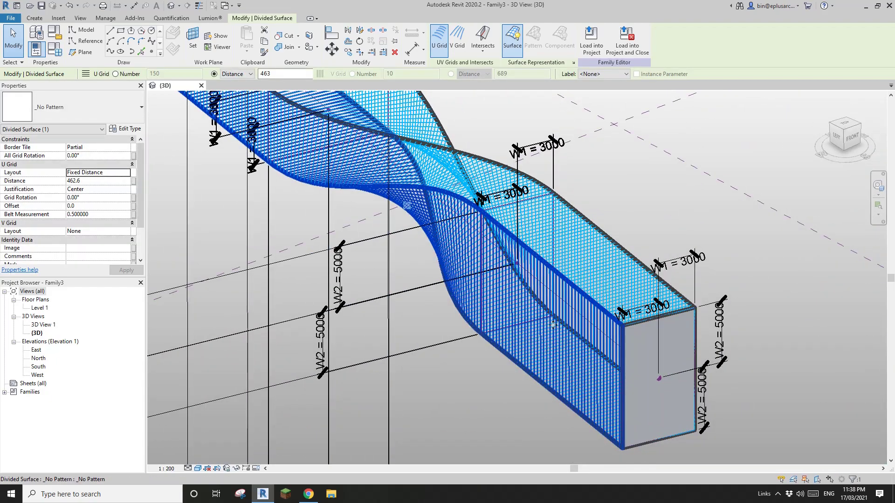
middle_drag(553, 325, 470, 288)
scroll(468, 297, up, 1)
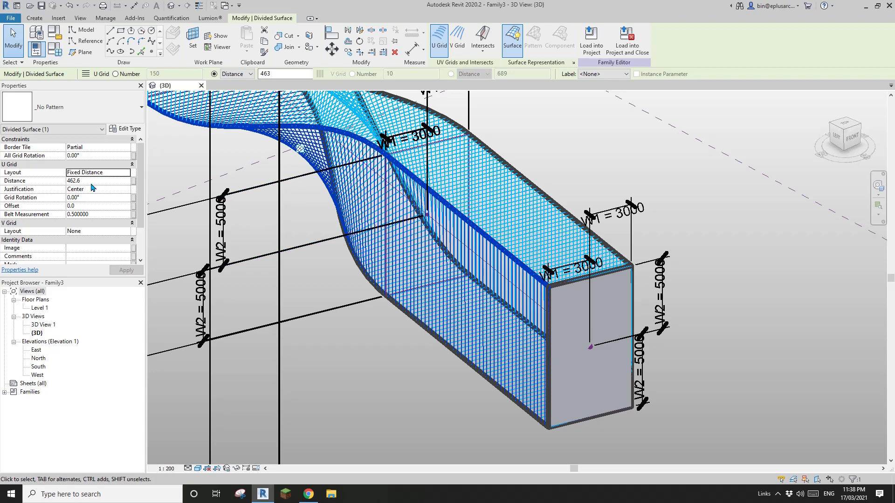
click(125, 174)
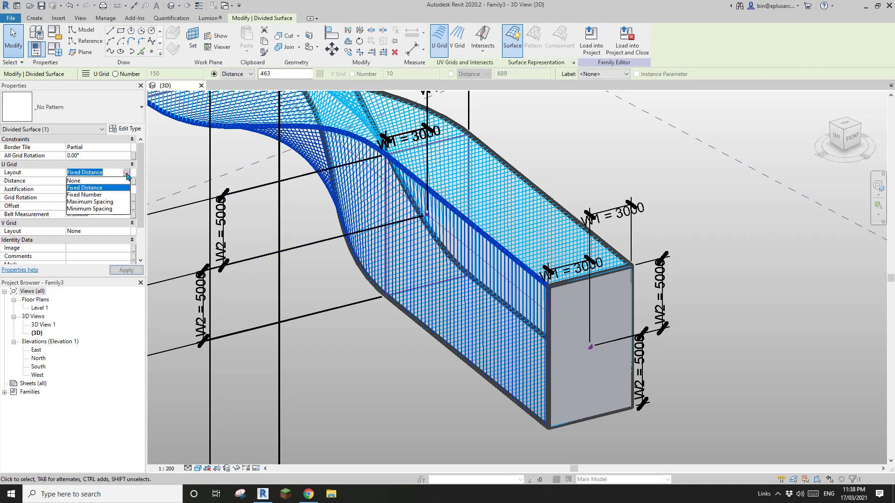
click(91, 195)
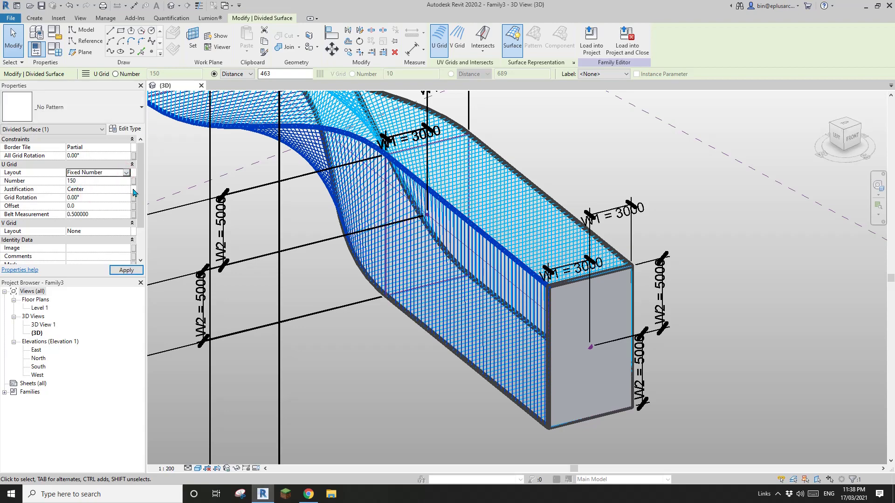
scroll(396, 196, down, 2)
shift+middle_drag(422, 226, 513, 256)
click(517, 261)
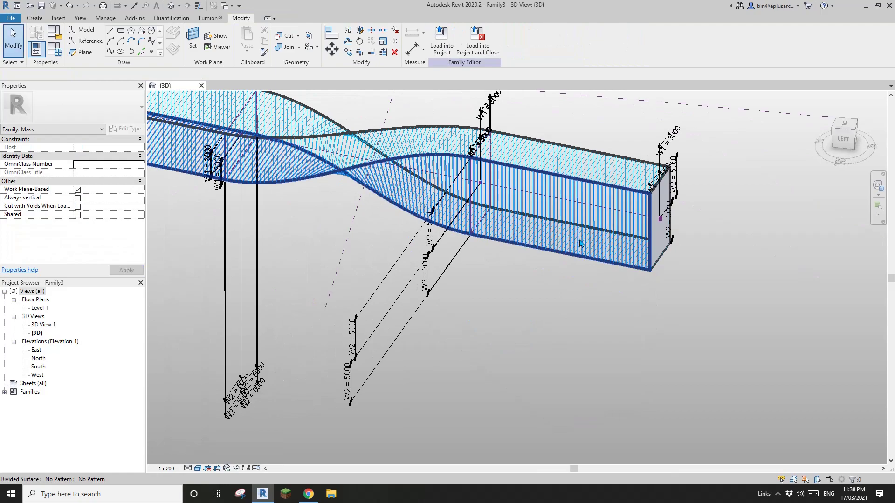
Select all four long divided surfaces and set their U grid layout to Fixed Distance with a distance of 400
click(581, 243)
shift+middle_drag(588, 166, 653, 224)
ctrl+click(760, 208)
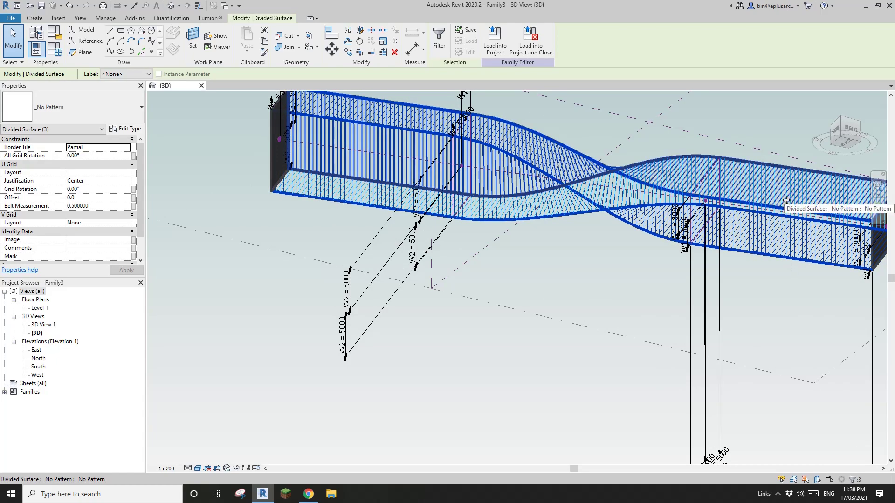
shift+middle_drag(787, 205, 776, 238)
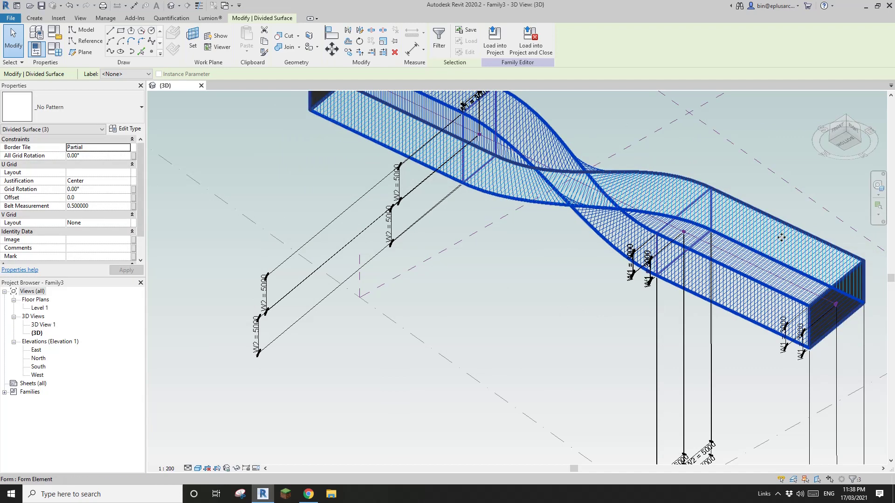
ctrl+click(782, 237)
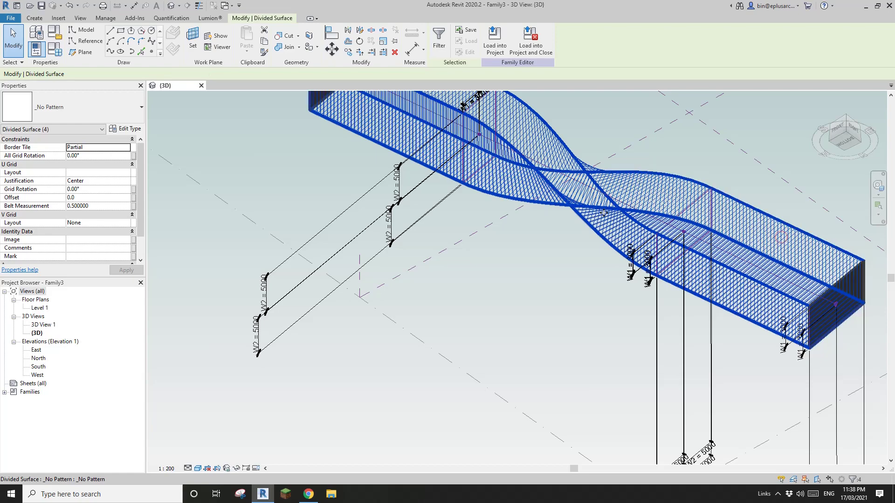
shift+middle_drag(531, 243, 460, 362)
click(125, 173)
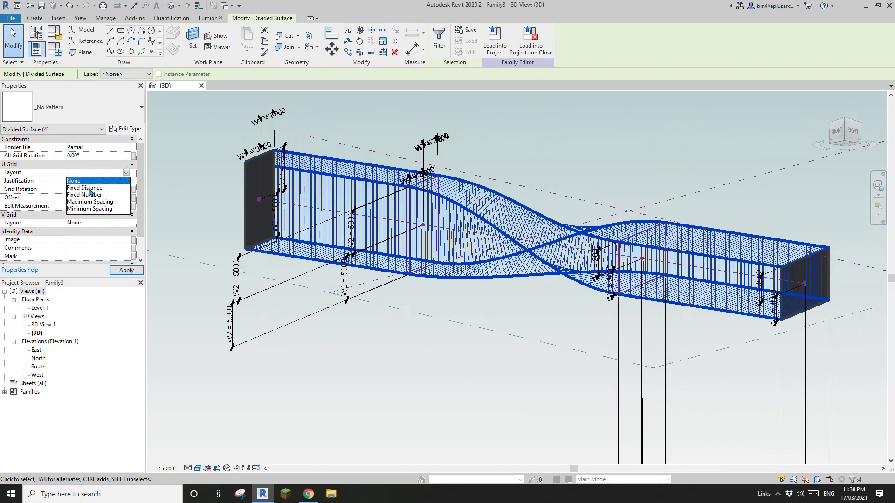
click(93, 189)
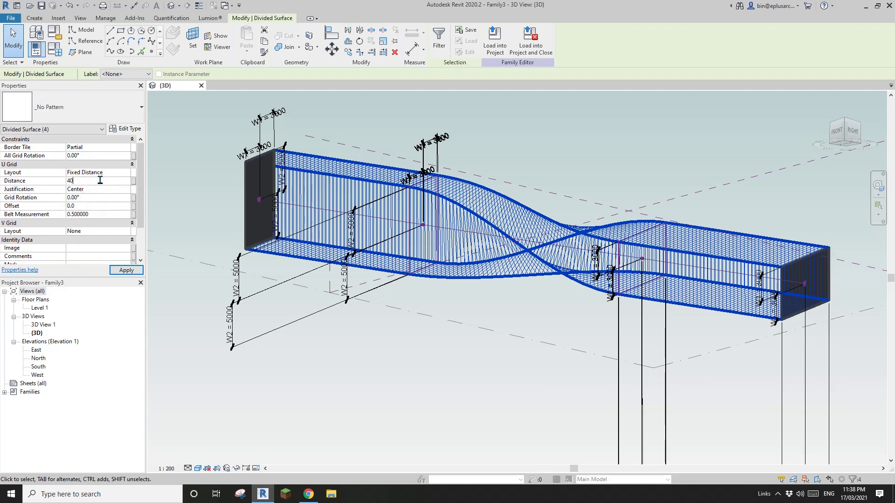
click(100, 181)
text(400)
key(Return)
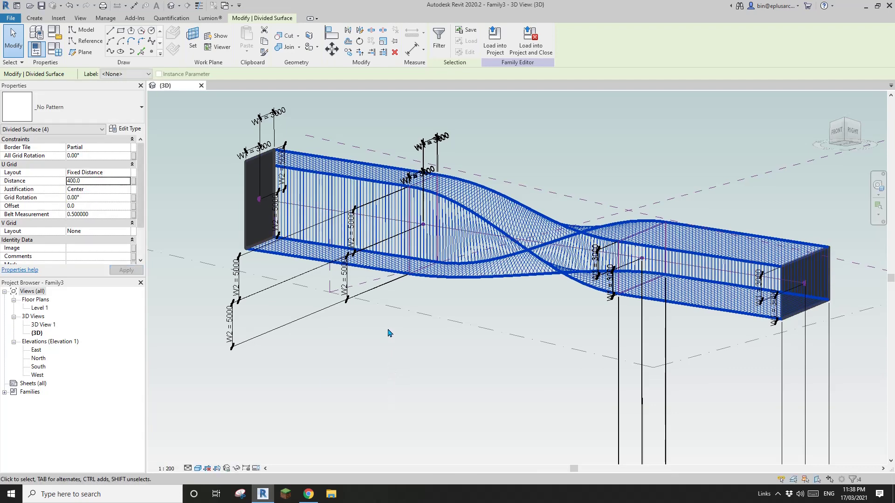
Clear the selection and examine the strip divisions along the twisted form from several angles
shift+middle_drag(389, 334, 420, 391)
click(420, 361)
shift+middle_drag(420, 361, 450, 404)
scroll(464, 311, up, 3)
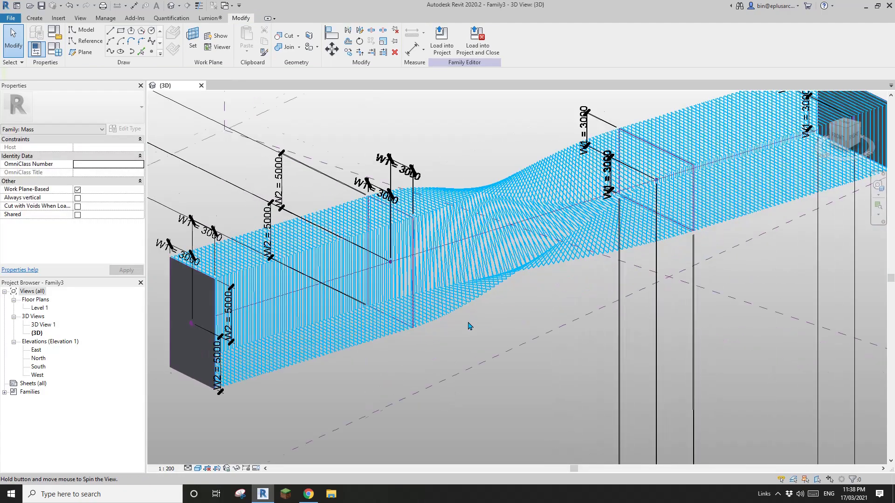
shift+middle_drag(467, 326, 449, 376)
scroll(471, 362, down, 1)
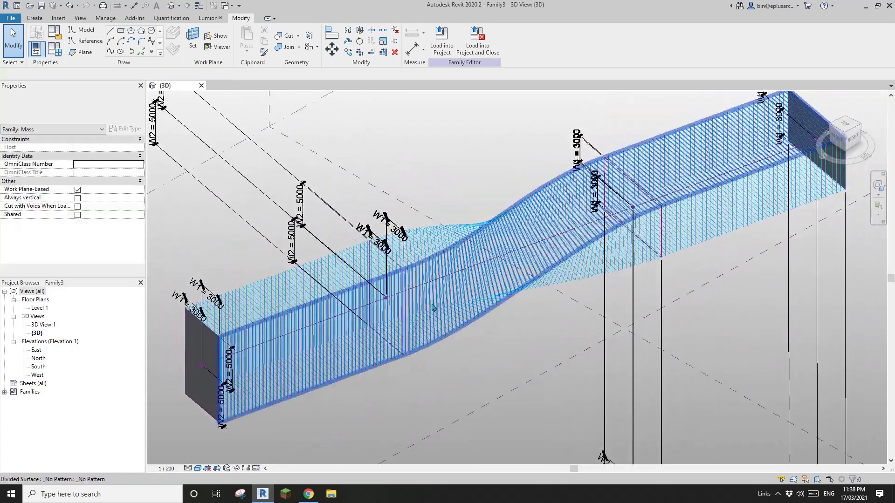
middle_drag(404, 289, 397, 290)
Create a new family from the Metric Curtain Panel Pattern Based.rft template
click(10, 17)
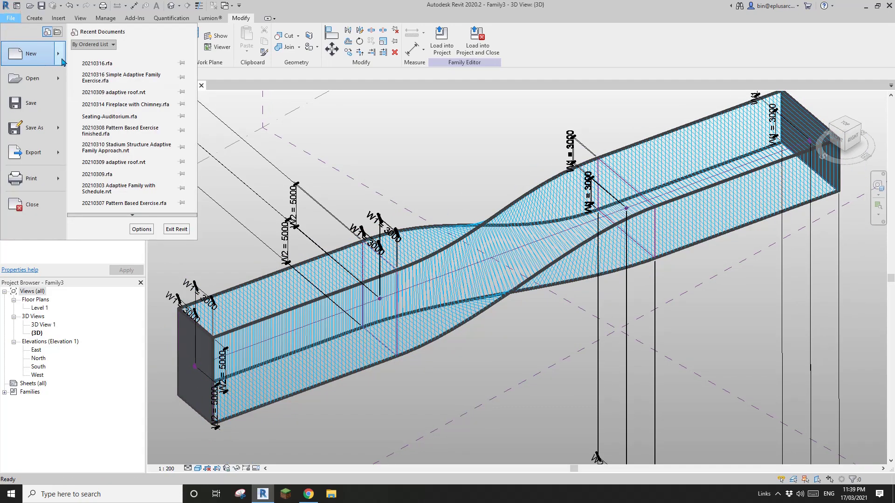
mouse_move(32, 76)
click(111, 83)
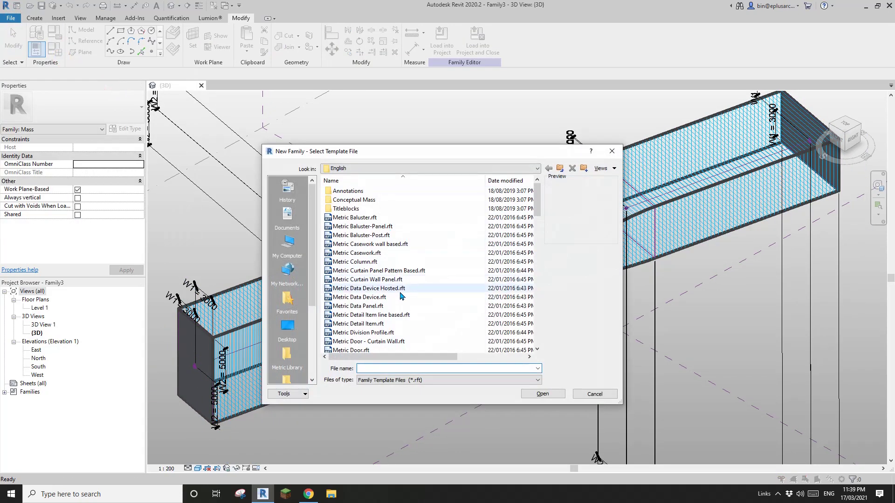
click(392, 270)
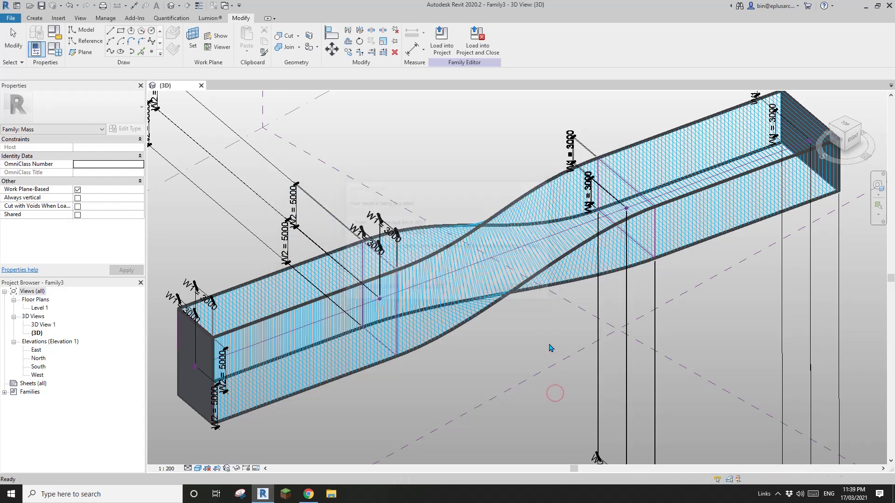
Create a solid extruded form from the four reference lines joining the panel's adaptive points
scroll(478, 321, up, 1)
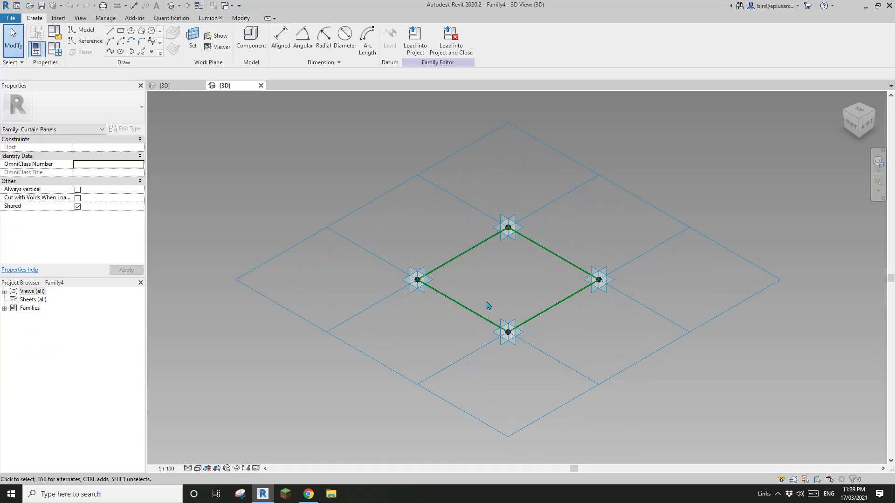
key(Tab)
middle_drag(487, 303, 395, 331)
click(413, 323)
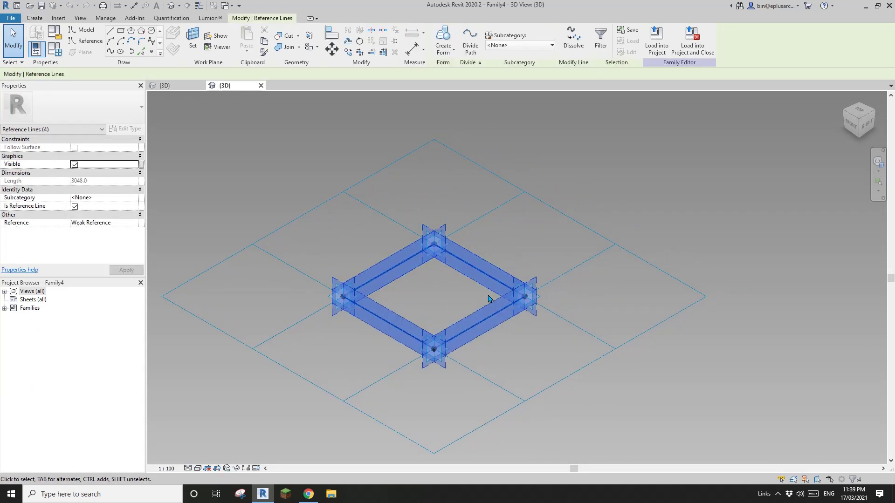
click(684, 365)
key(Tab)
click(463, 324)
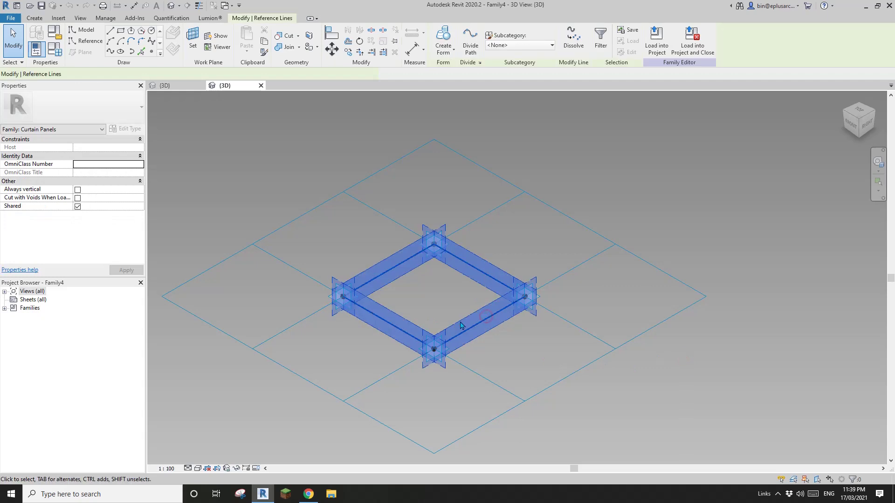
click(444, 38)
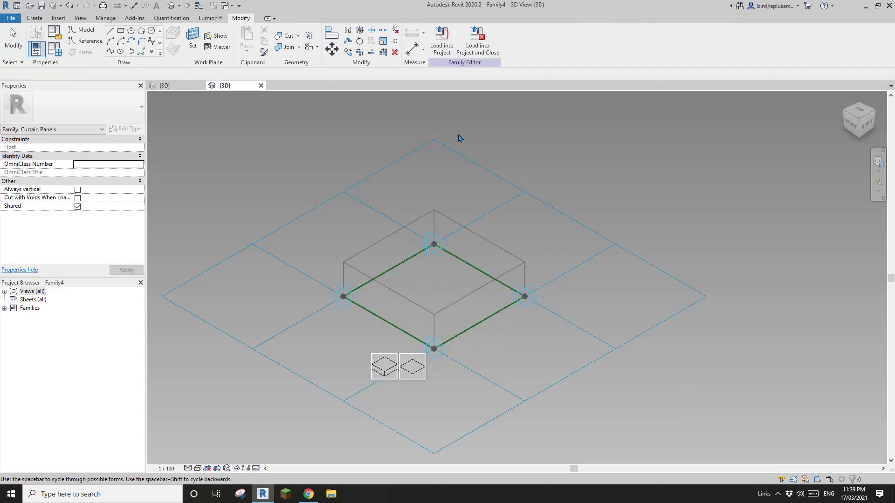
click(383, 371)
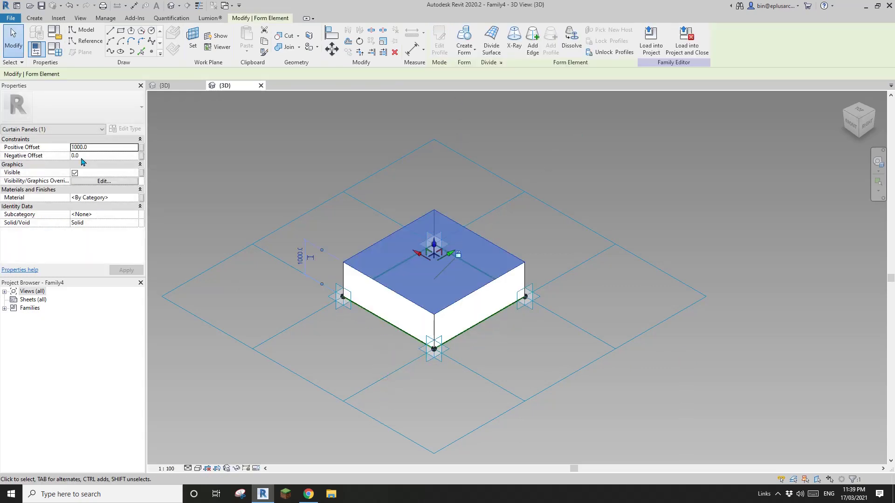
Set the panel solid's Positive Offset to 200 and load the panel family into the mass family
click(96, 148)
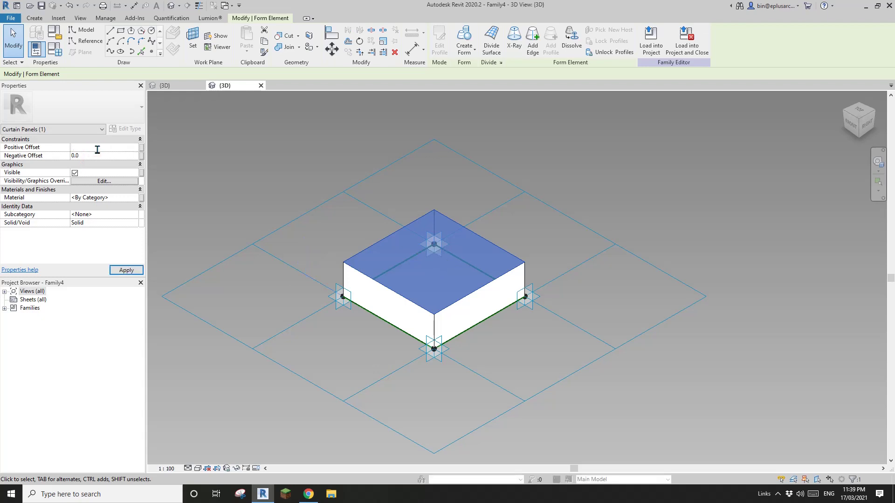
text(200)
key(Return)
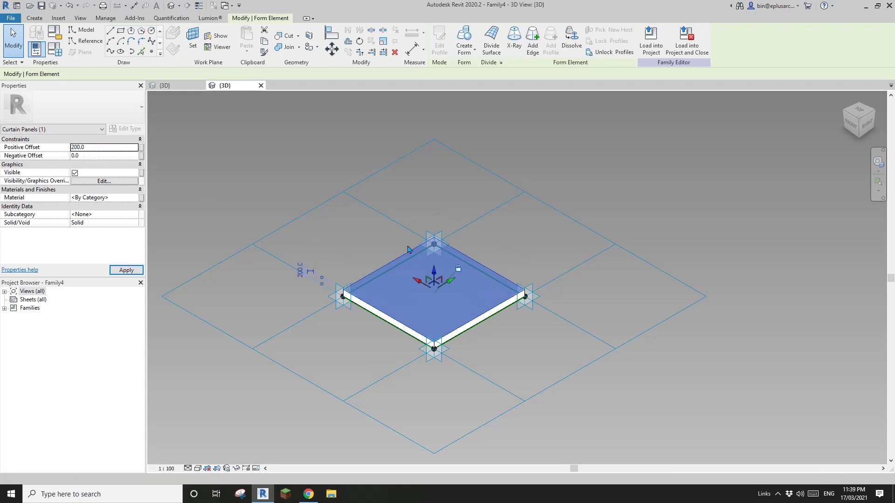
click(300, 260)
click(442, 41)
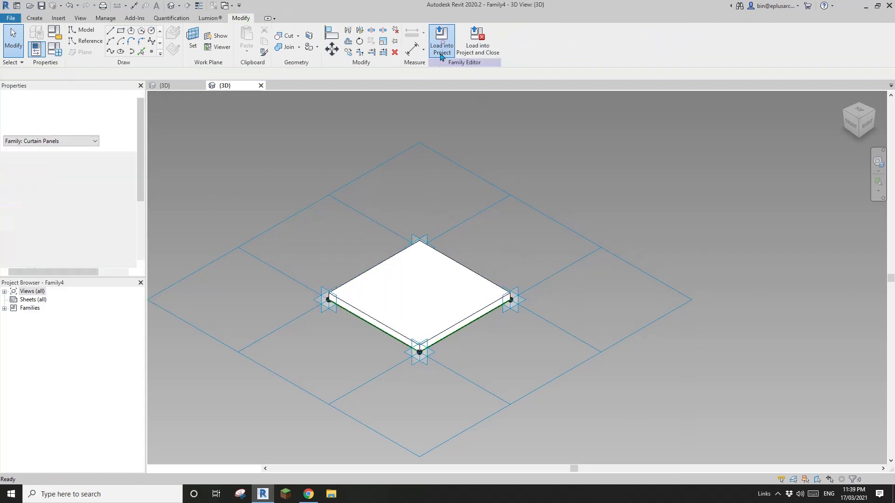
Filter a selection of the twisted mass to its four divided surfaces and assign them the Family4 Rectangle panel
middle_drag(390, 309, 439, 274)
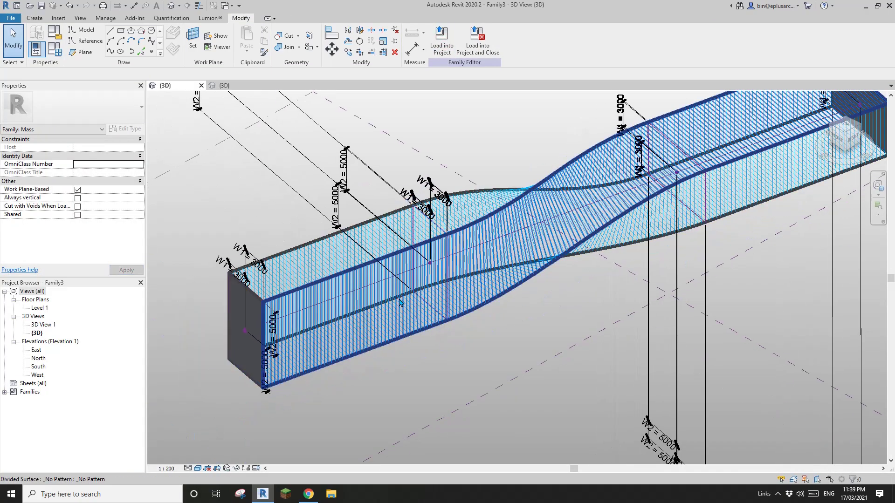
drag(349, 384, 310, 220)
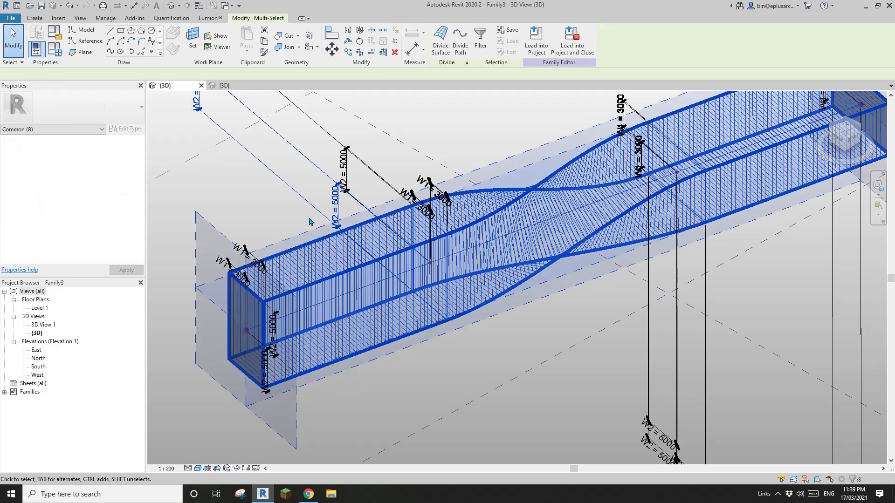
click(477, 38)
click(559, 208)
click(559, 201)
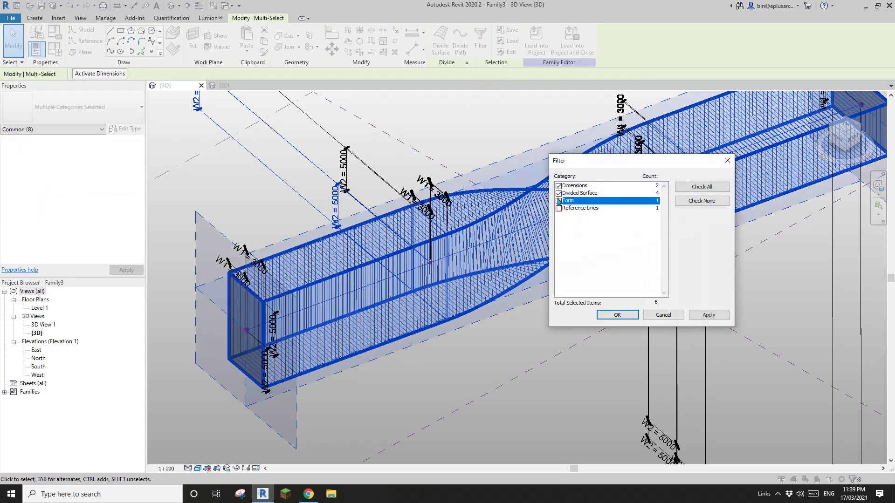
click(559, 194)
click(558, 187)
click(558, 194)
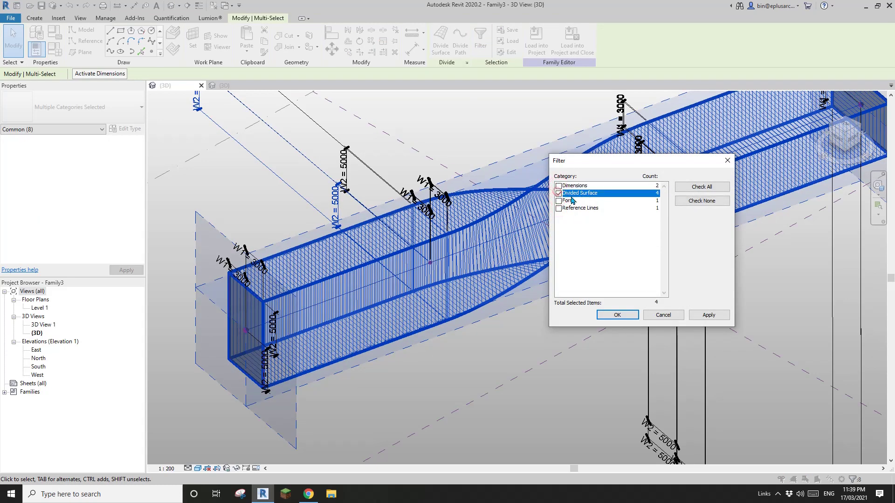
click(630, 320)
click(99, 102)
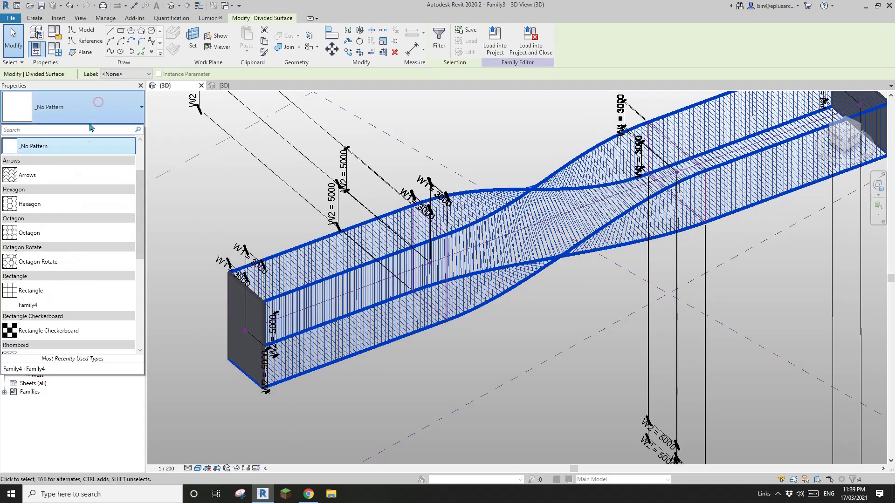
click(46, 305)
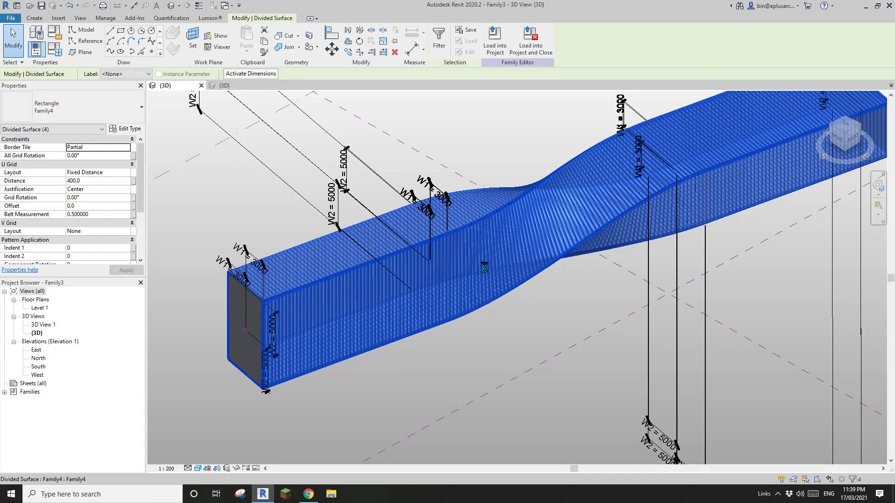
Examine the panels along the twisted form from several angles and compare them with the Twist Museum photo in Chrome
click(531, 312)
shift+middle_drag(531, 312, 577, 340)
shift+middle_drag(477, 311, 577, 315)
shift+middle_drag(505, 312, 522, 312)
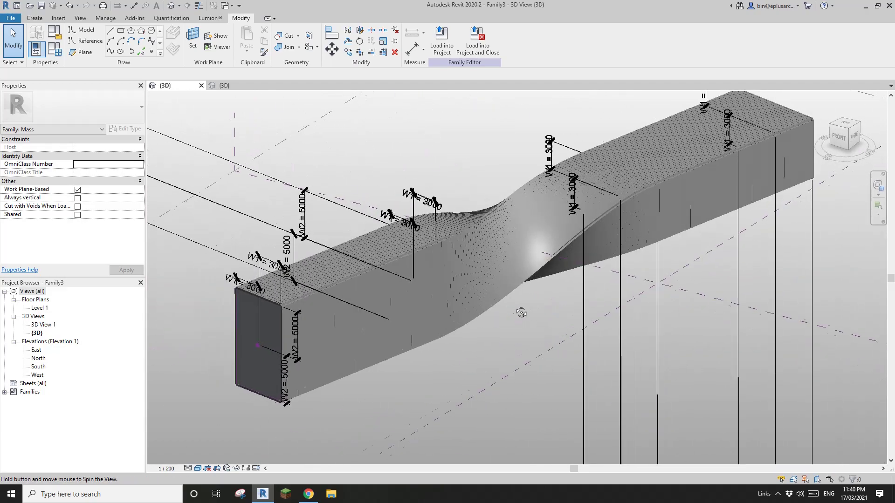
scroll(253, 358, up, 3)
scroll(359, 249, up, 2)
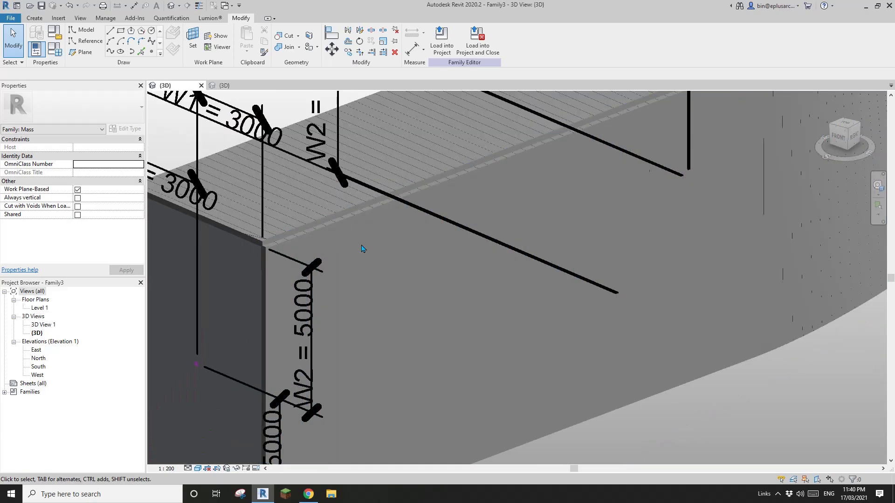
scroll(358, 312, down, 2)
middle_drag(440, 290, 382, 317)
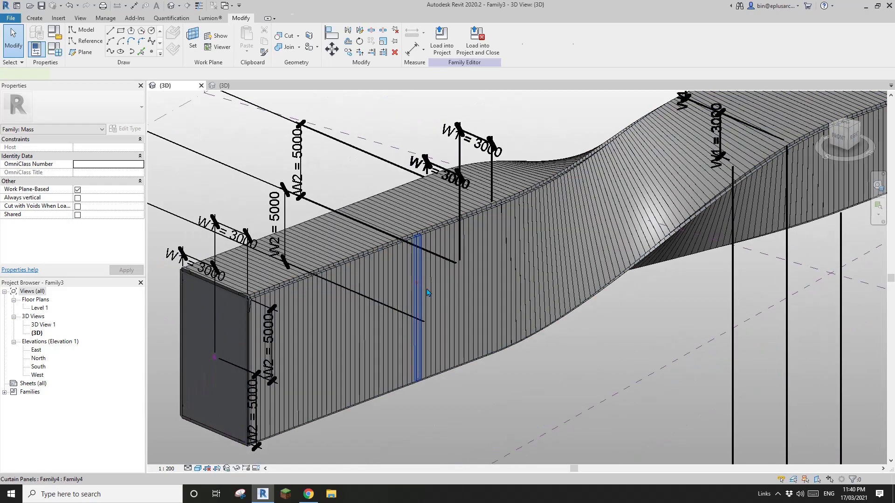
click(417, 282)
shift+middle_drag(460, 322, 389, 329)
scroll(501, 259, up, 2)
click(532, 218)
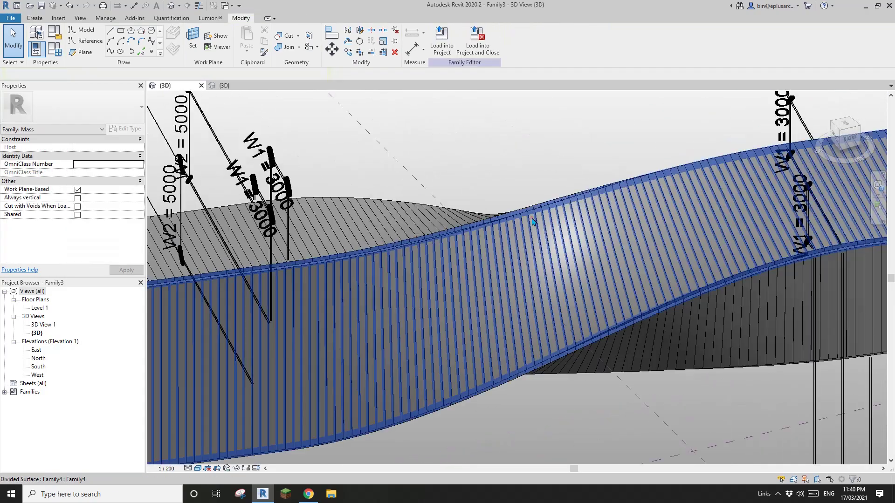
middle_drag(519, 243, 595, 301)
scroll(439, 262, up, 2)
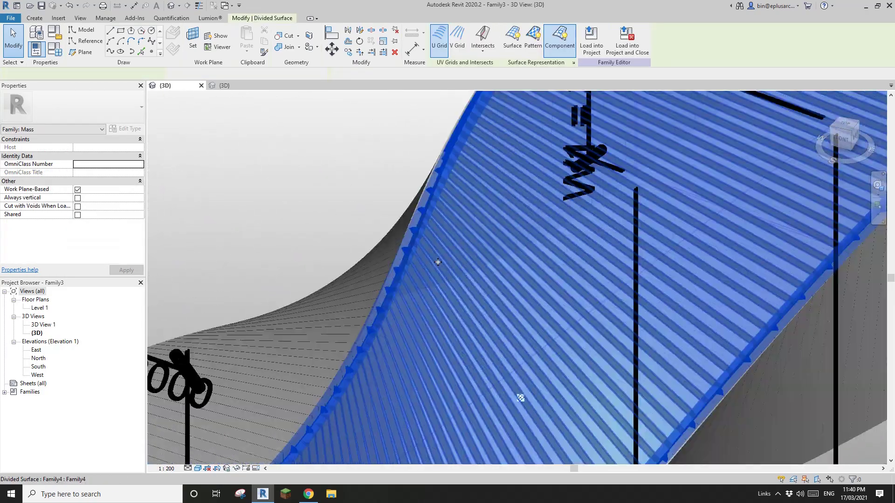
key(Escape)
shift+middle_drag(481, 330, 415, 280)
shift+middle_drag(585, 141, 472, 320)
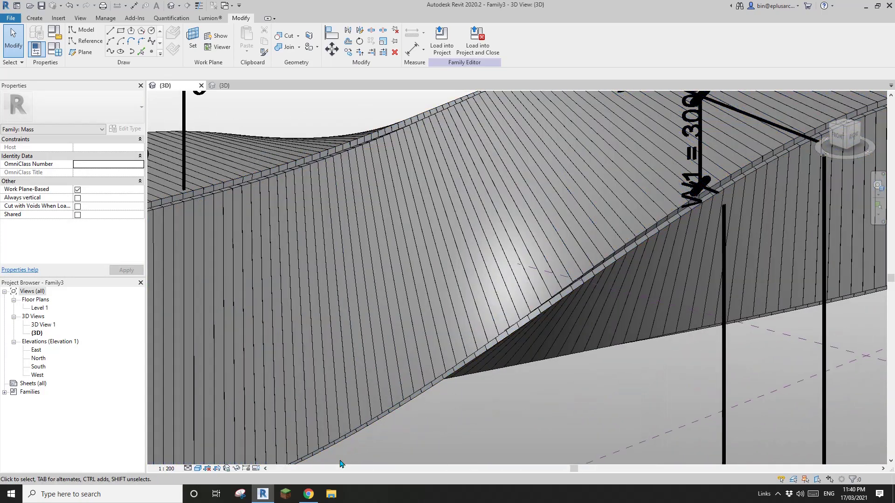
click(309, 496)
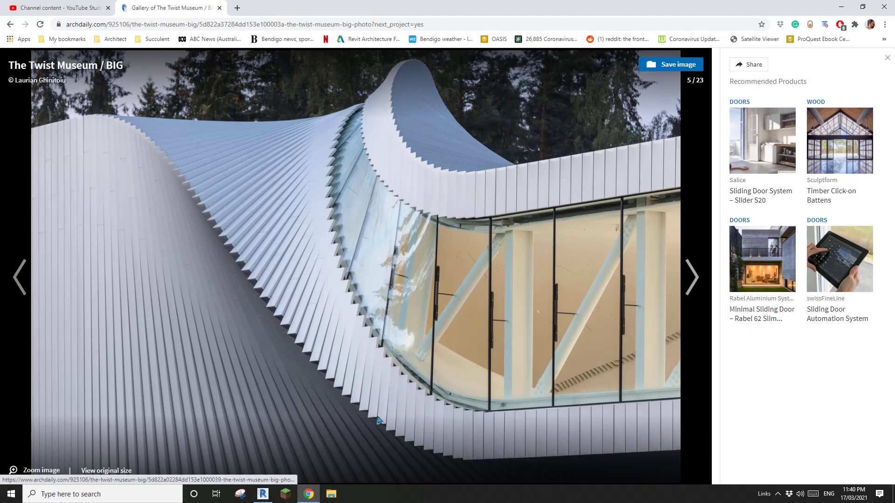
click(263, 494)
Select a single curtain panel in the middle of the twist and open its family for editing
scroll(412, 317, down, 2)
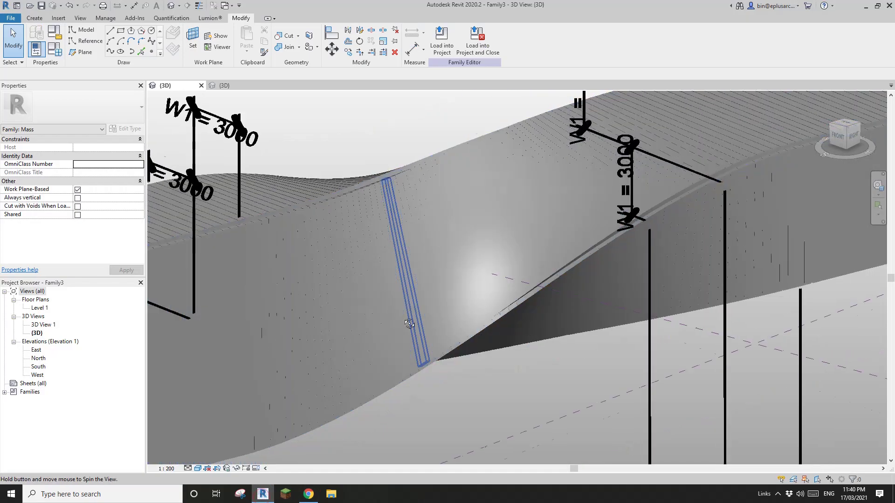
shift+middle_drag(409, 323, 447, 244)
click(429, 271)
key(Tab)
click(450, 249)
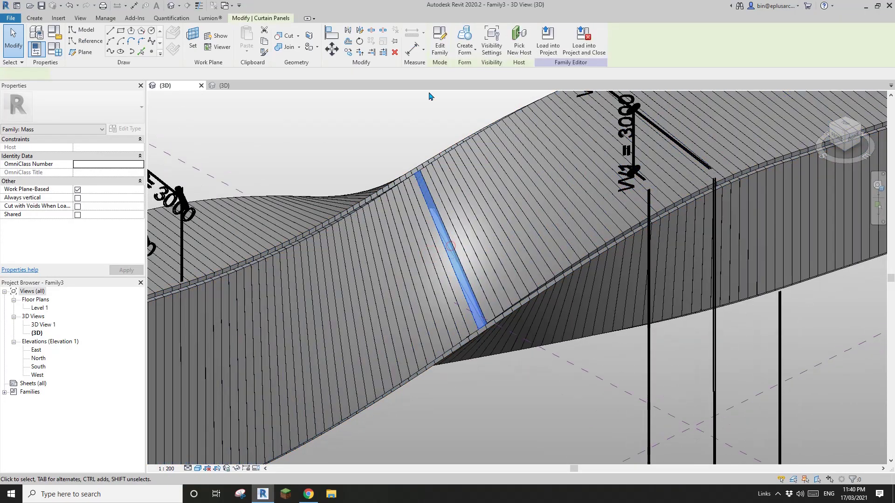
click(440, 49)
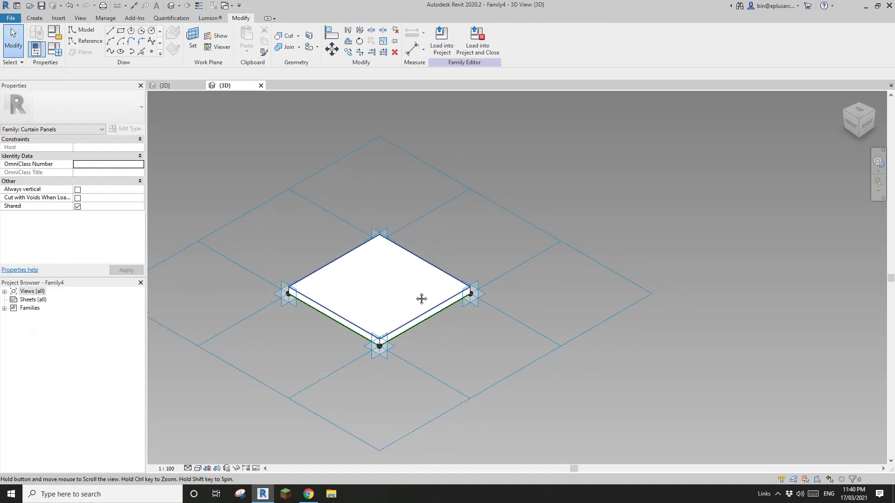
Inspect the adaptive points at the corners of the panel solid from different angles
click(494, 301)
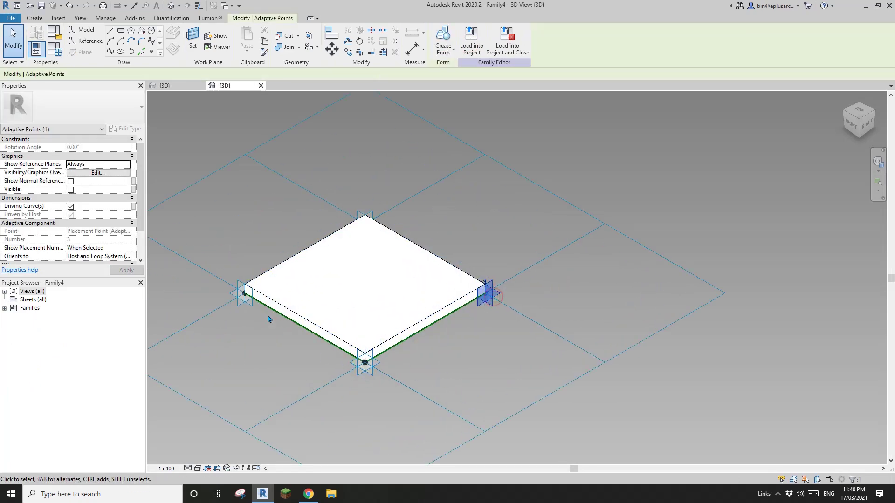
click(249, 308)
shift+middle_drag(340, 301, 285, 322)
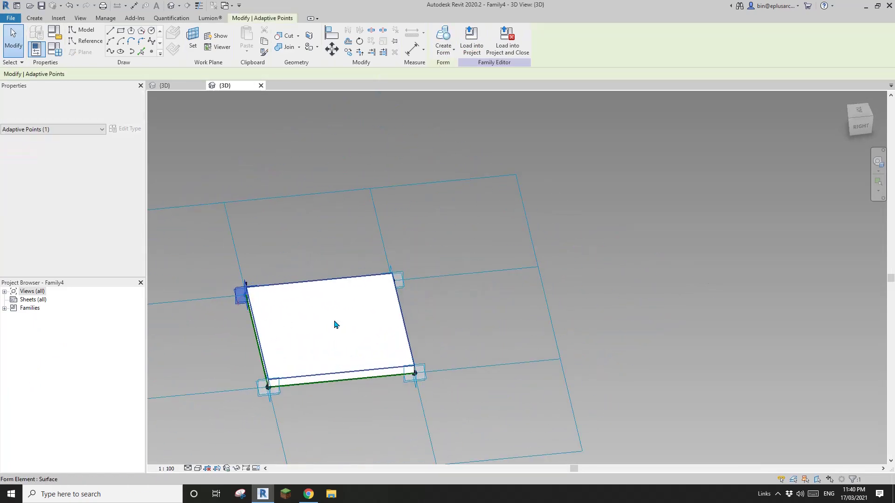
click(406, 286)
click(420, 381)
middle_drag(410, 393, 465, 338)
scroll(451, 343, up, 2)
scroll(442, 348, down, 1)
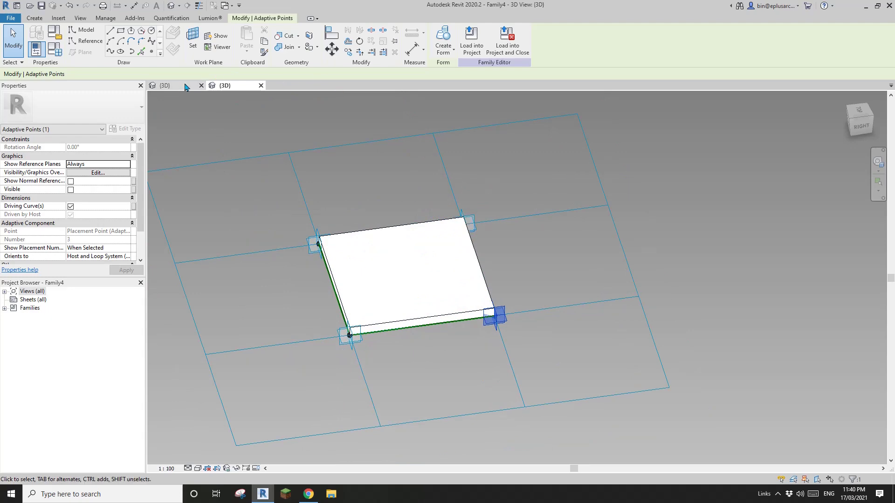
Return to the mass family and examine how neighbouring panels meet through the twisted section
click(184, 86)
click(229, 85)
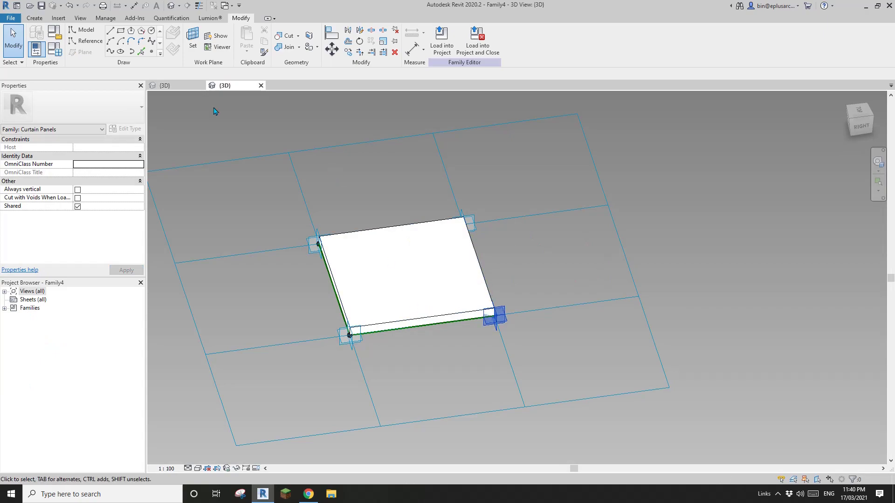
click(184, 86)
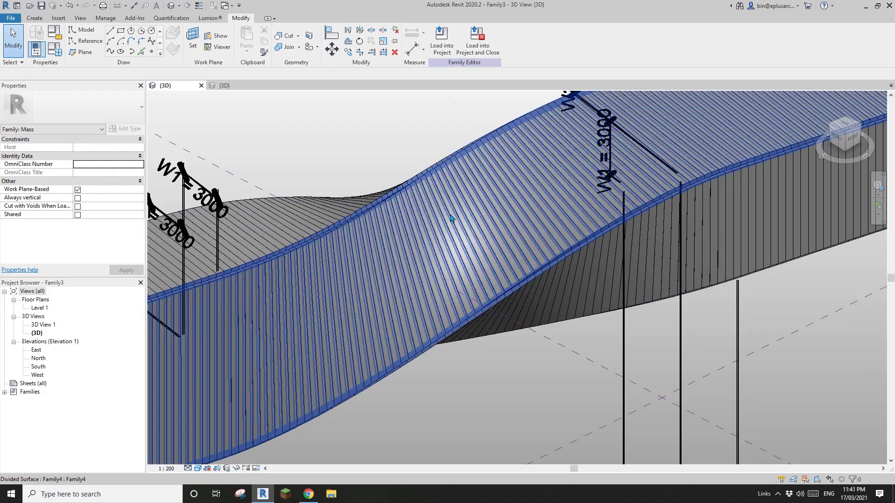
scroll(454, 280, up, 2)
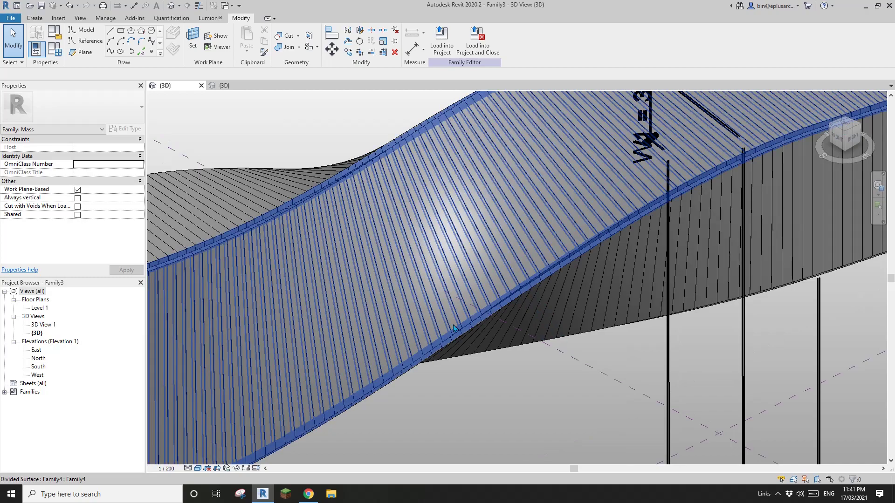
shift+middle_drag(454, 328, 483, 130)
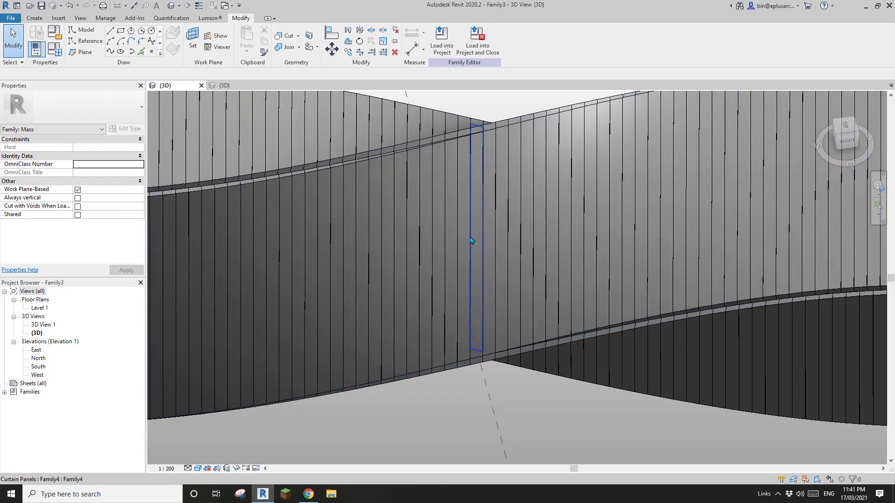
Reopen the curtain panel family from the mass and dissolve the panel's solid form, leaving its reference lines and adaptive points
double_click(483, 230)
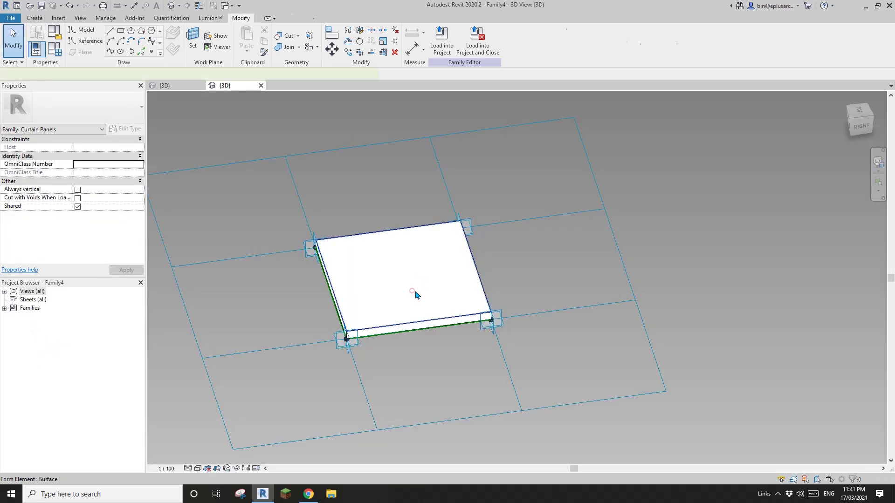
click(414, 291)
shift+middle_drag(415, 292, 510, 274)
key(Escape)
scroll(484, 264, up, 2)
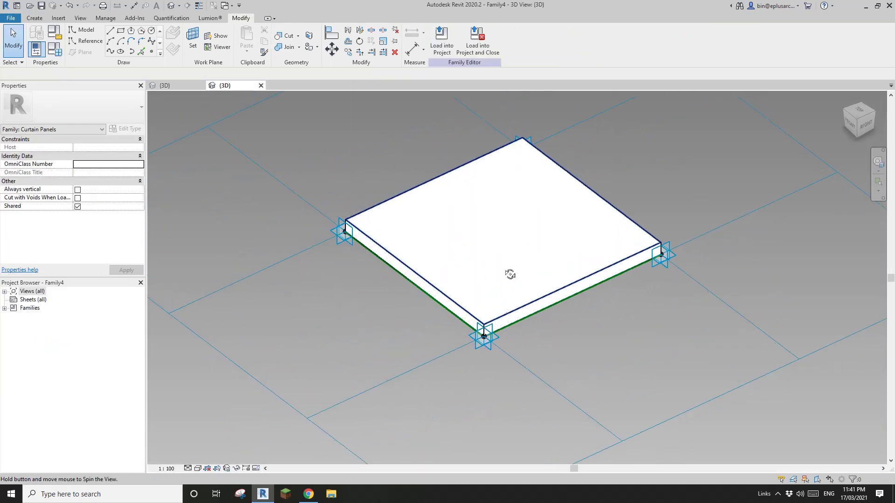
click(510, 257)
key(Escape)
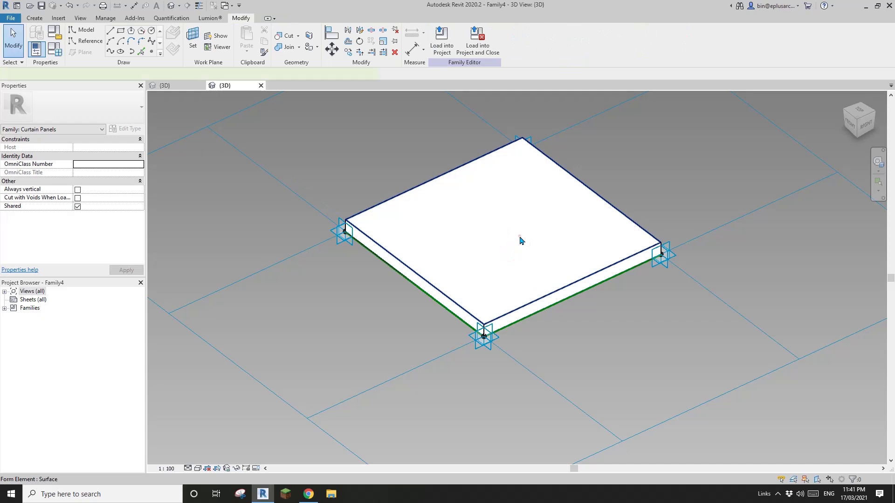
click(521, 240)
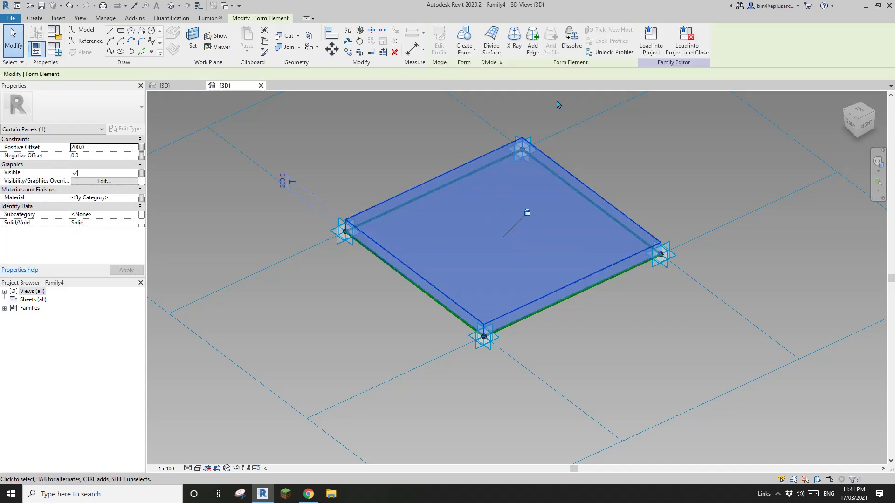
click(569, 43)
middle_drag(503, 179, 478, 188)
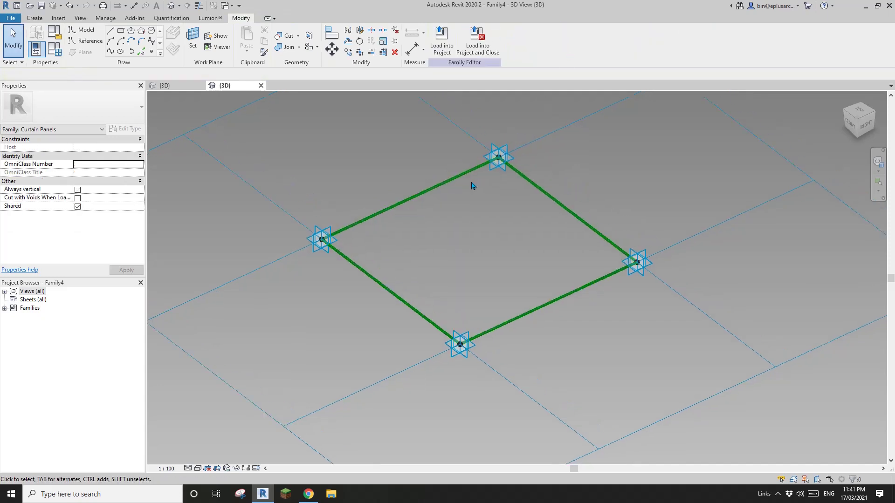
Examine the square loop of four reference lines and the adaptive placement points at its corners
shift+middle_drag(465, 236, 464, 229)
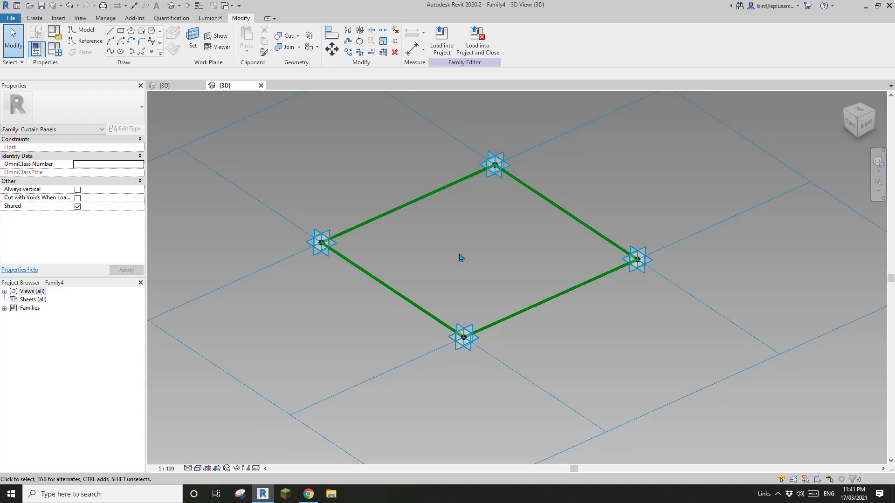
shift+middle_drag(459, 257, 488, 284)
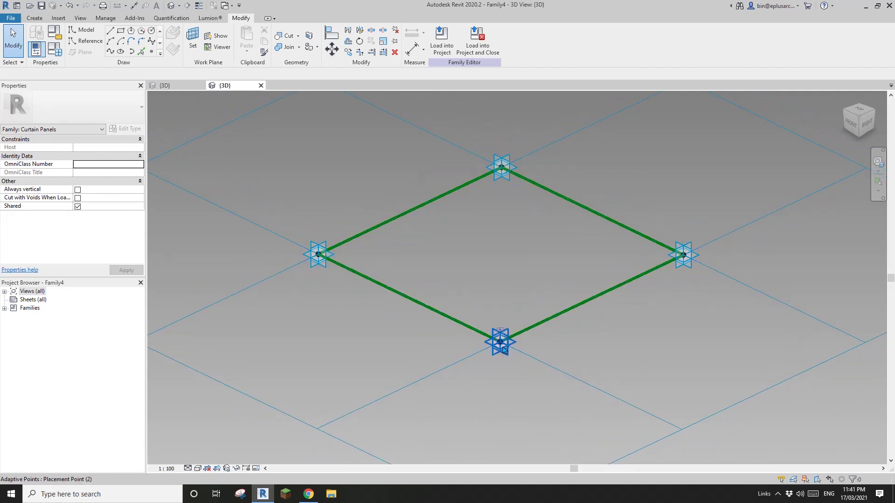
middle_drag(500, 283, 495, 291)
click(451, 202)
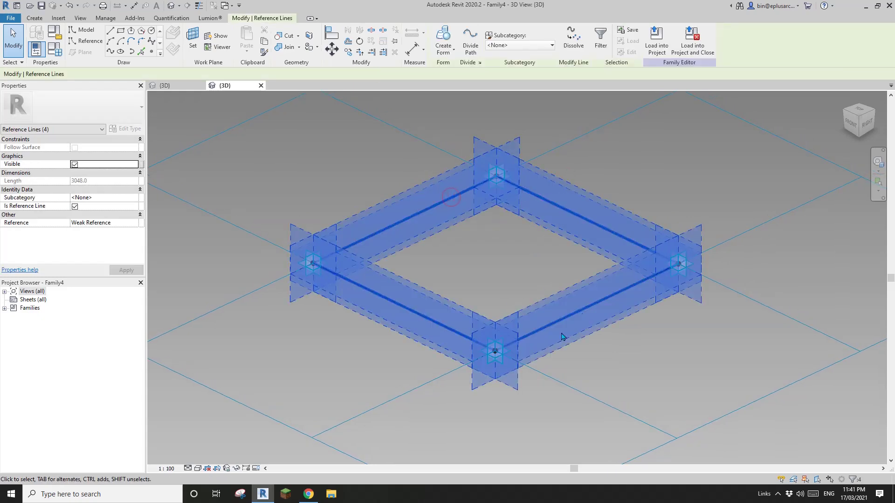
key(Escape)
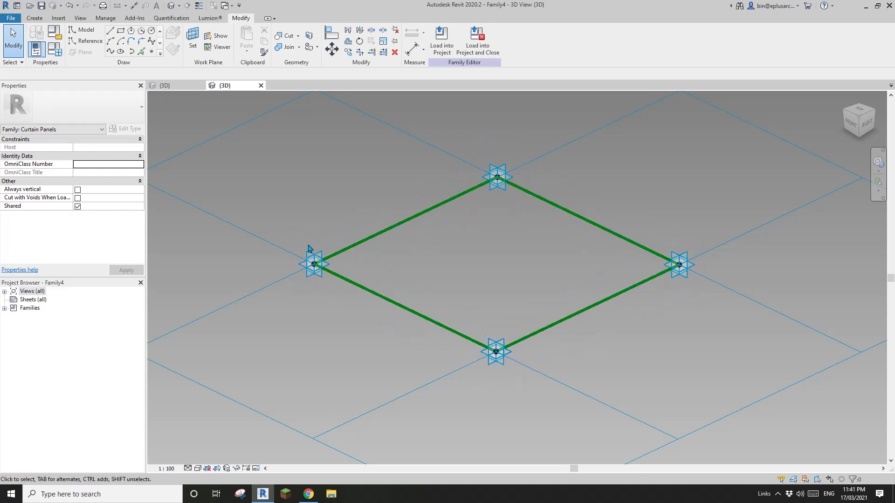
key(Tab)
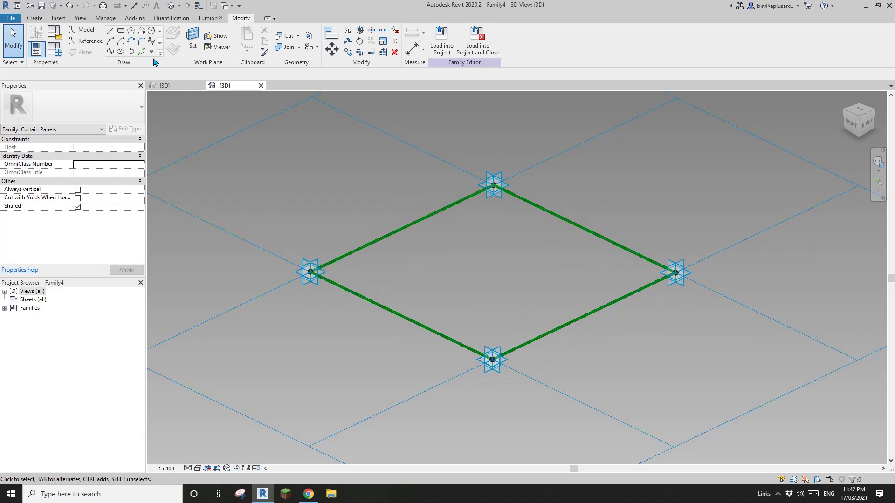
Place a reference point on the work plane of adaptive Placement Point 1, coincident with that corner
click(152, 53)
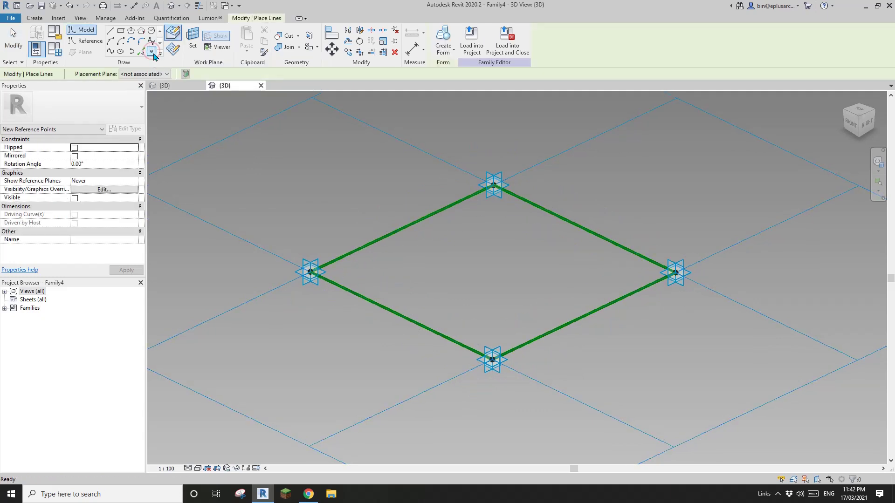
click(176, 53)
click(192, 37)
middle_drag(357, 243, 468, 283)
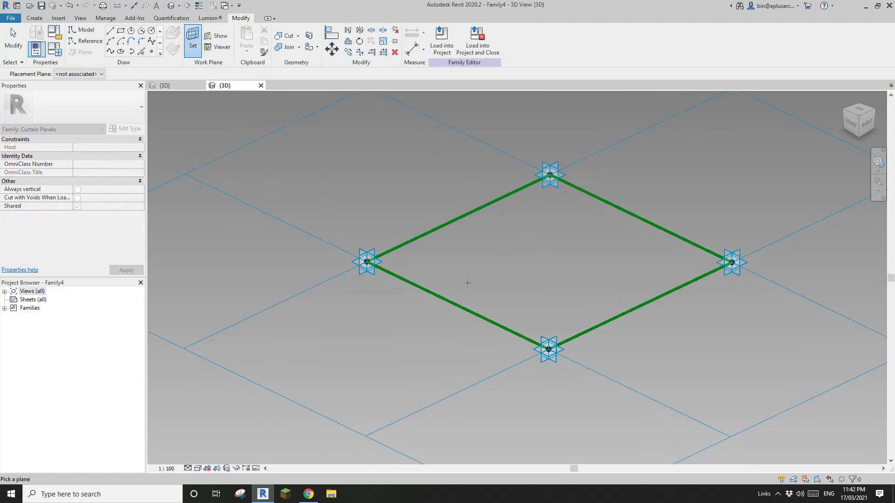
middle_drag(547, 330, 524, 312)
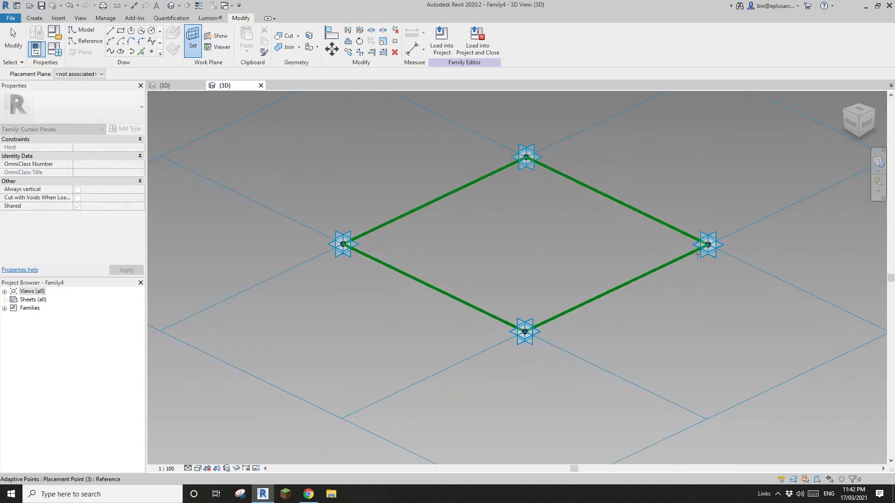
middle_drag(462, 301, 457, 303)
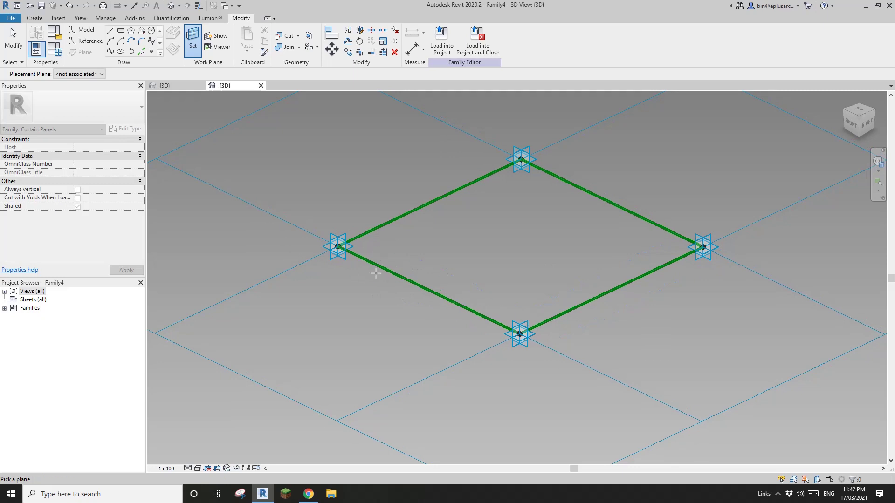
scroll(337, 247, up, 1)
click(348, 248)
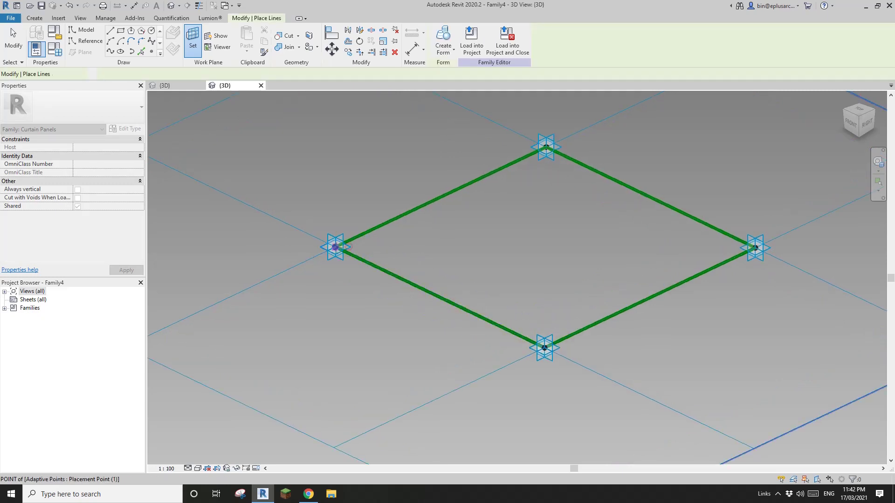
click(472, 304)
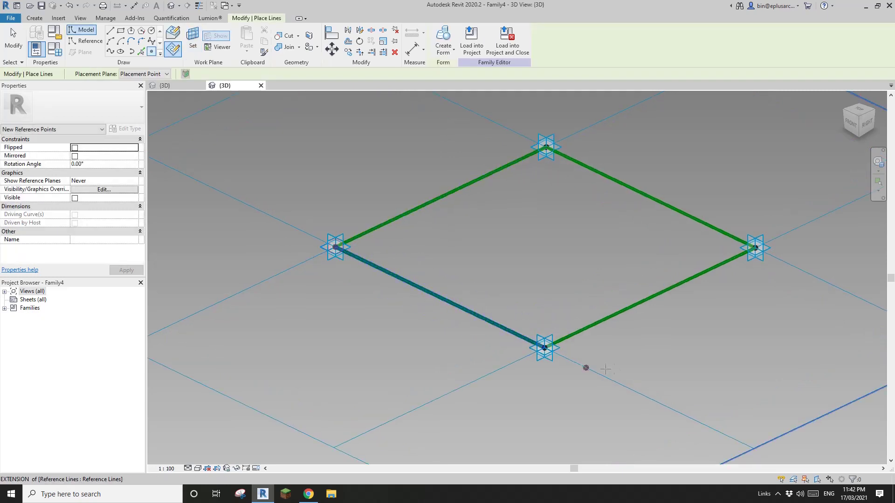
Set the work plane to adaptive Placement Point 2 and place a reference point at that corner
click(194, 47)
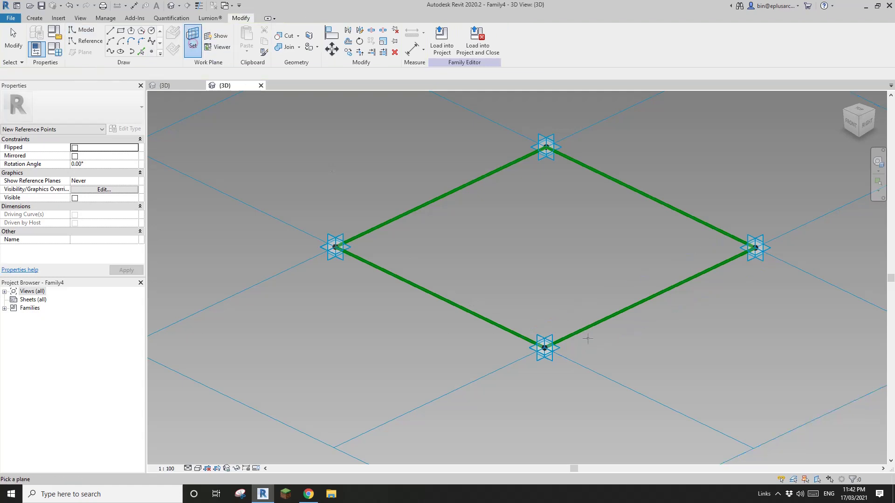
click(544, 347)
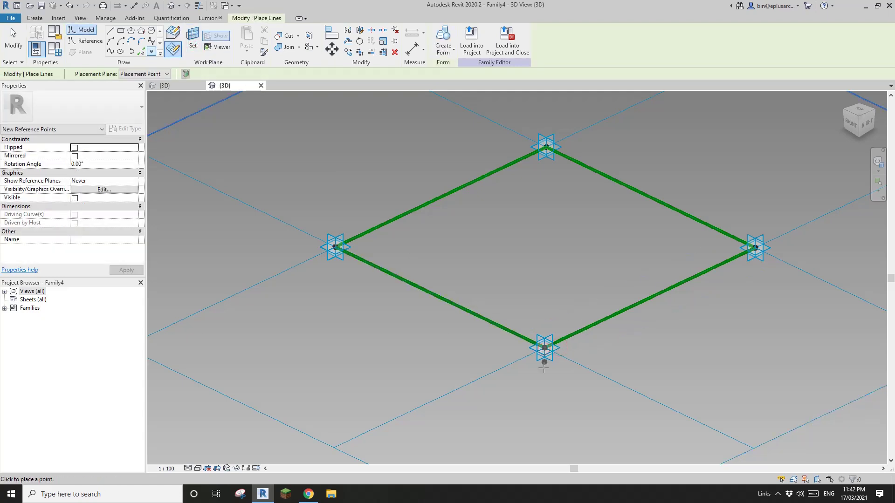
click(544, 348)
key(Escape)
Select the two new reference points at Placement Points 1 and 2 and set their offset to 200
click(544, 348)
key(Tab)
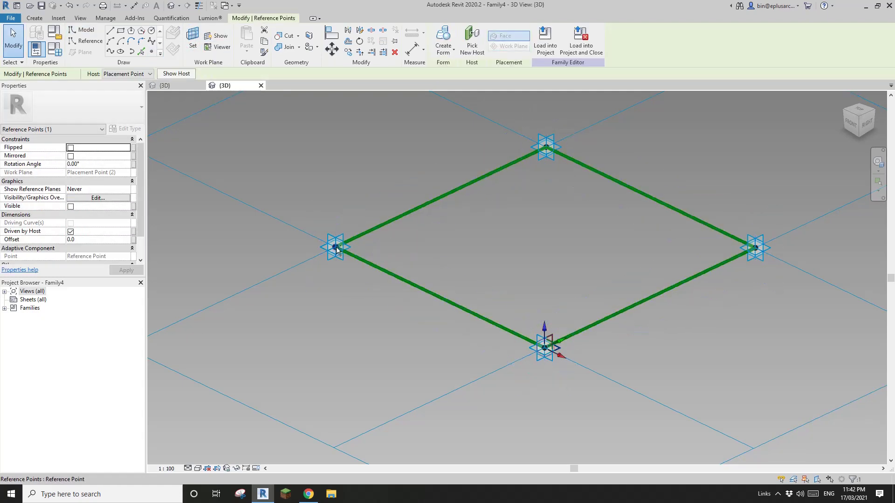
ctrl+click(336, 247)
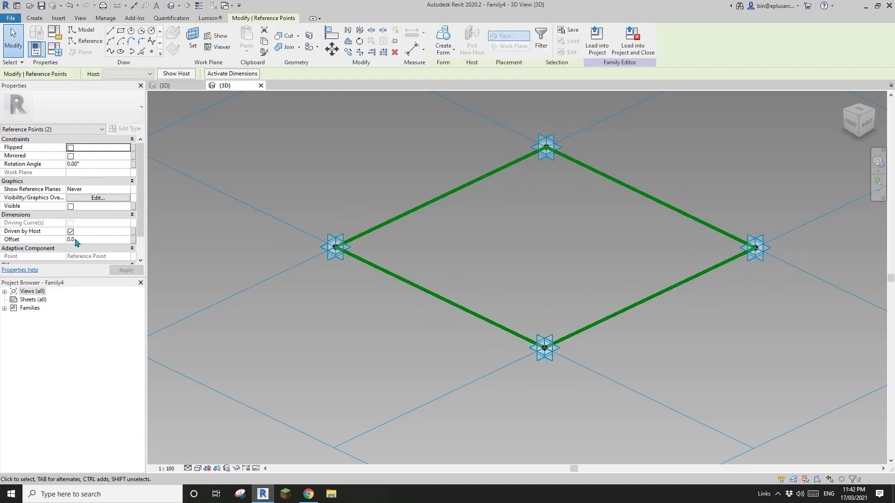
click(92, 242)
text(200)
key(Return)
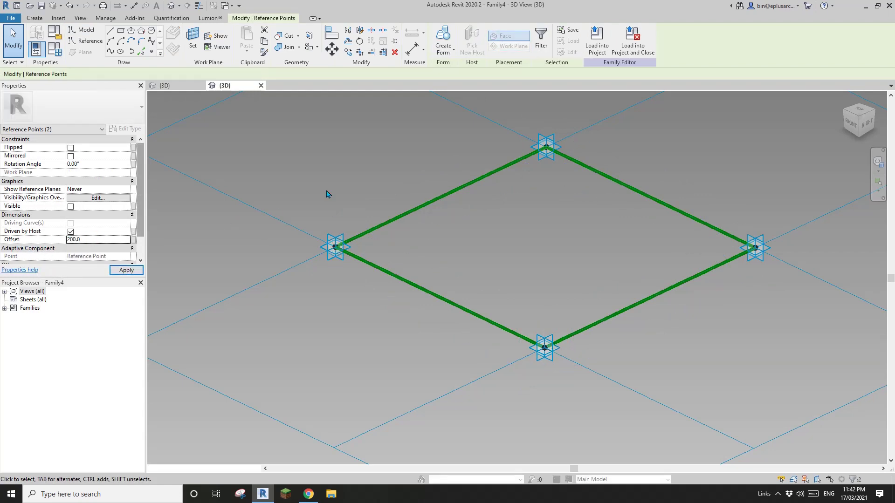
middle_drag(403, 272, 390, 247)
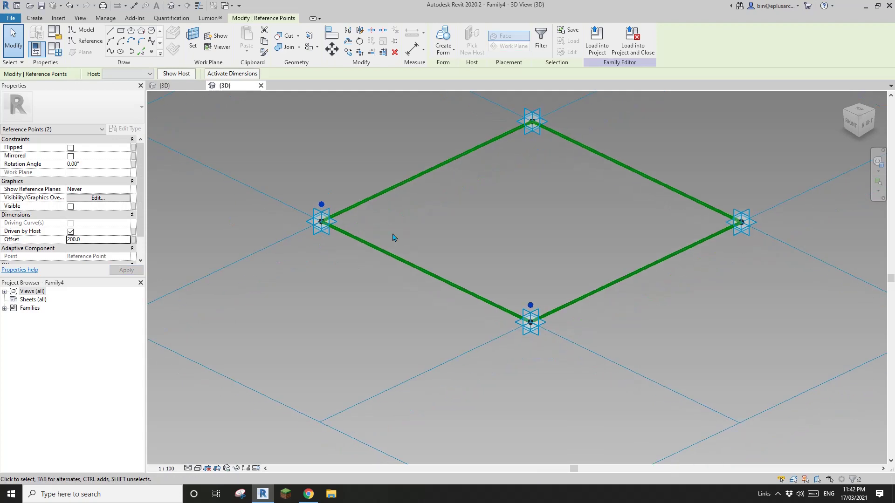
click(392, 236)
Add reference lines from Placement Point 1 up to its offset point and across to the offset point above Placement Point 2
drag(292, 167, 349, 276)
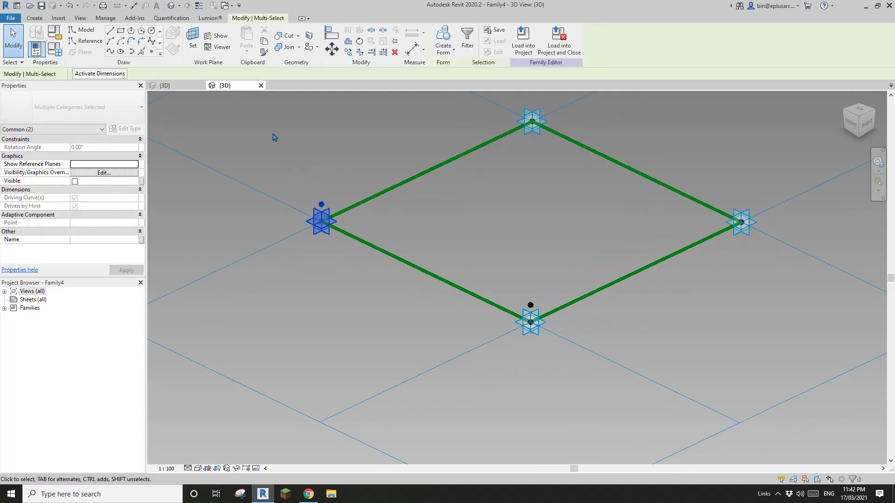
click(111, 51)
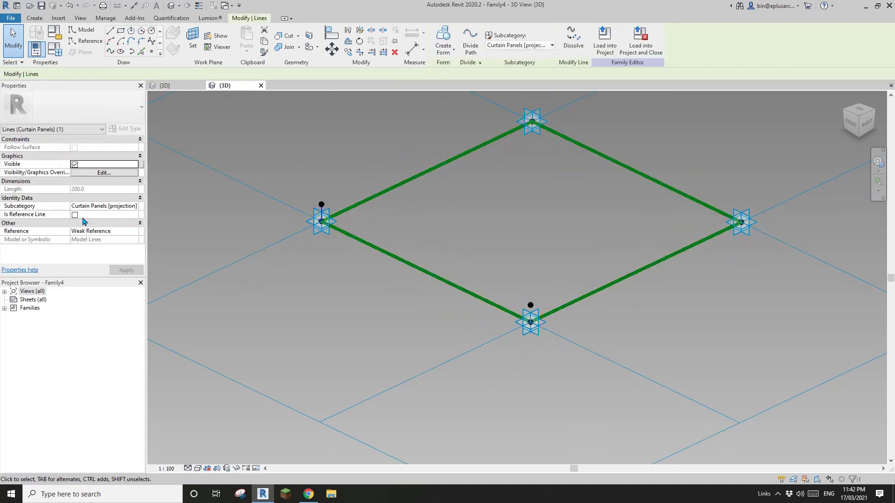
click(75, 215)
click(310, 191)
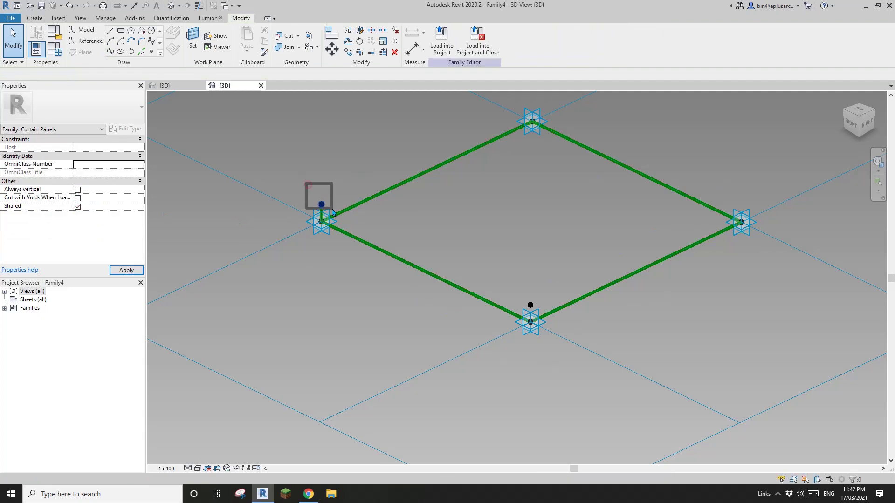
click(322, 205)
ctrl+click(530, 306)
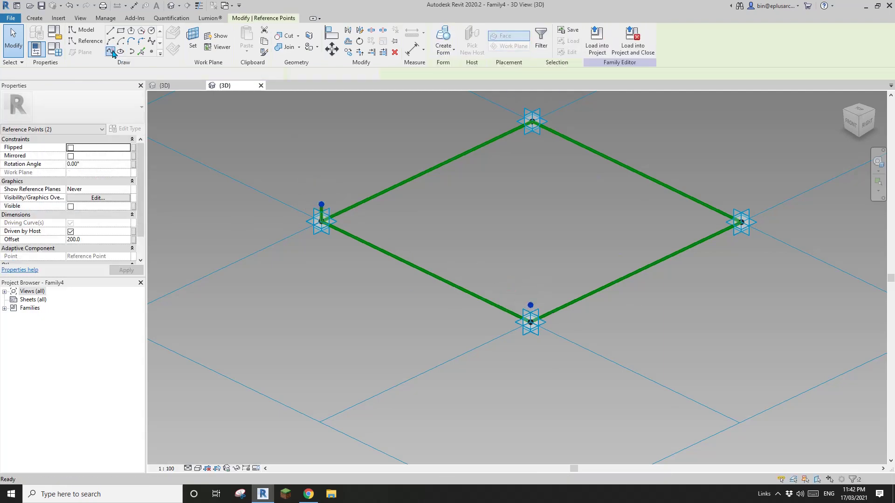
click(111, 52)
click(75, 215)
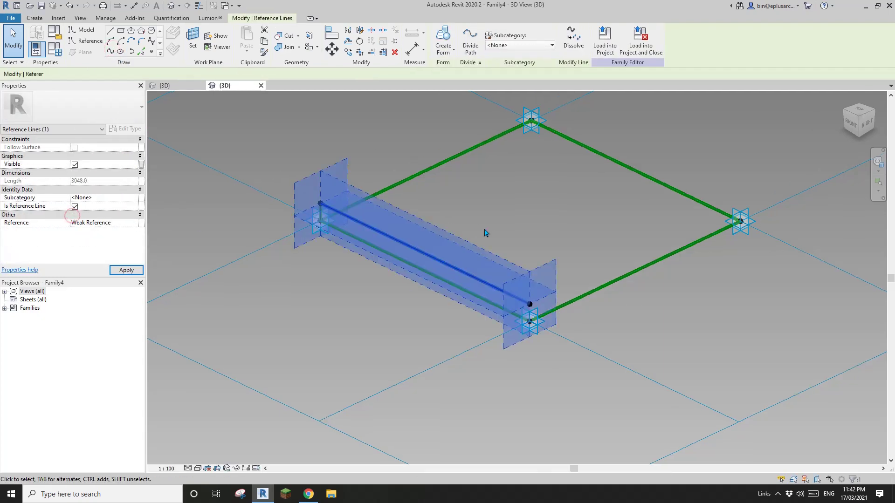
Close the upright rectangle with a vertical reference line between Placement Point 2 and its offset point
drag(503, 261, 534, 325)
click(111, 52)
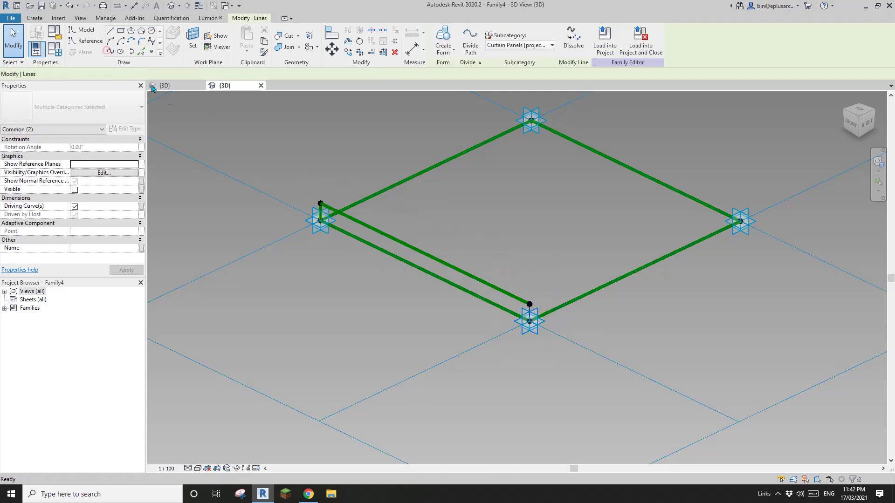
click(75, 213)
click(449, 224)
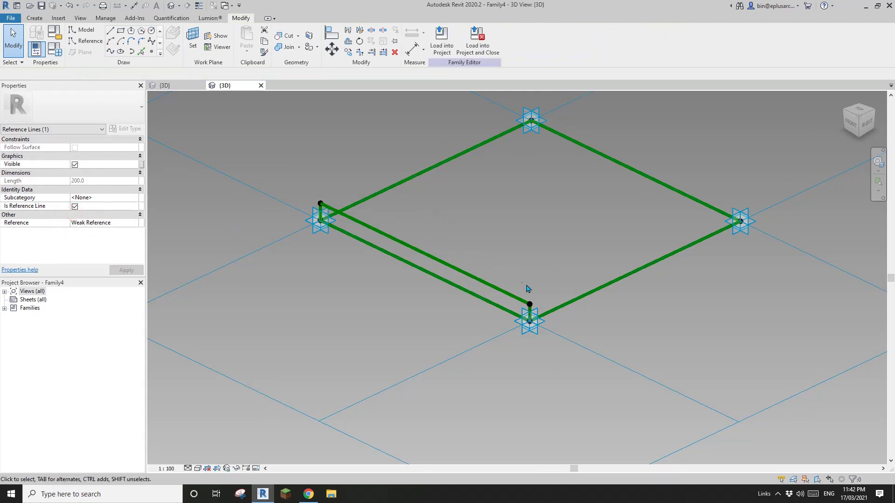
Select the four reference lines of the upright rectangle and create a solid form, choosing the extruded box option
key(Tab)
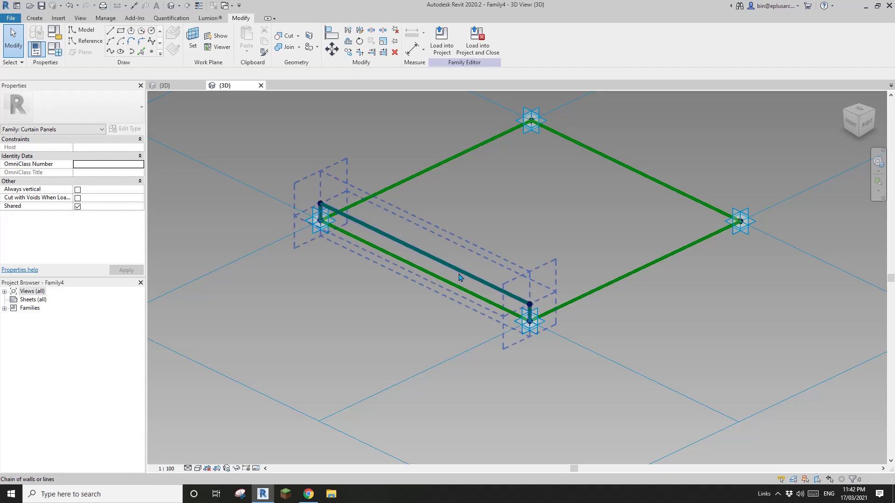
key(Tab)
click(460, 275)
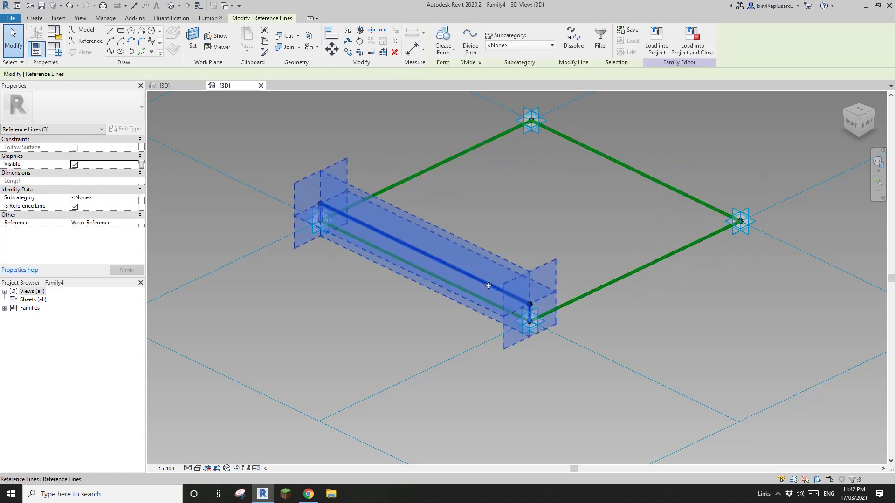
drag(369, 223, 409, 267)
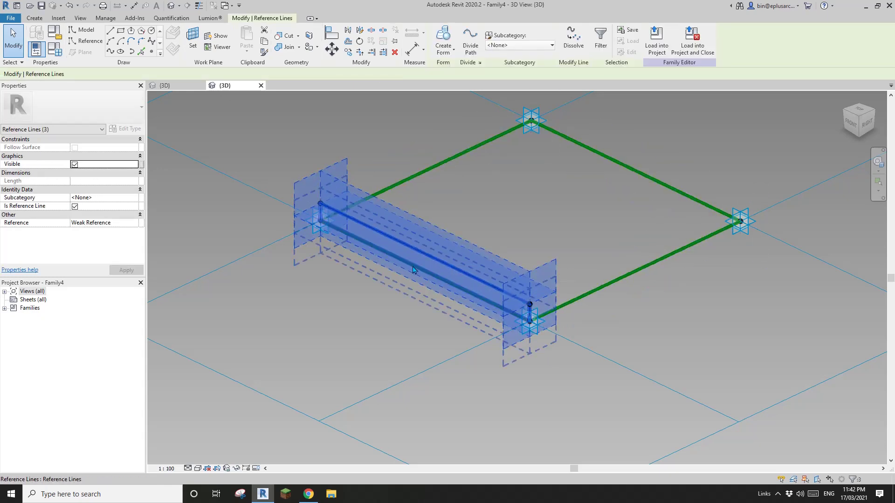
ctrl+click(413, 269)
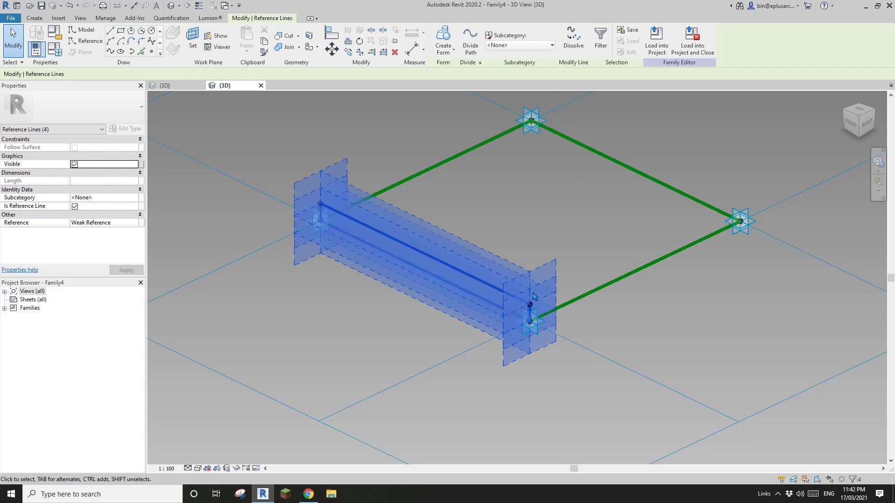
middle_drag(534, 297, 514, 276)
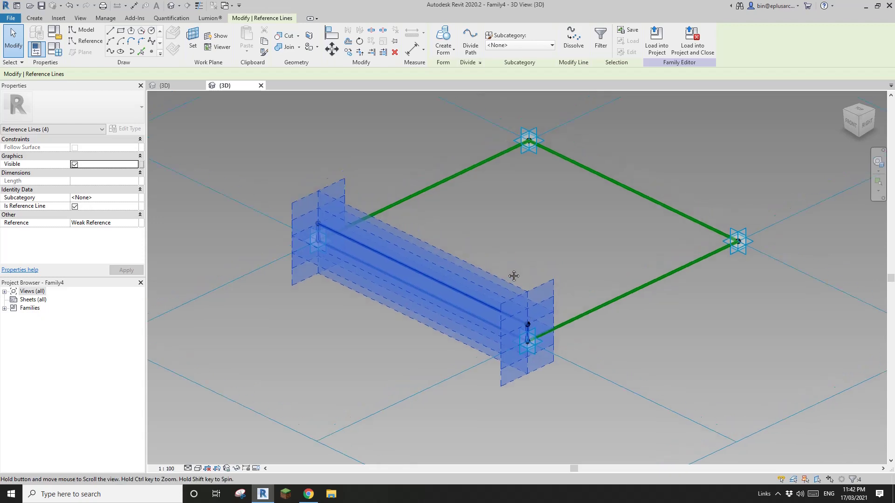
click(450, 37)
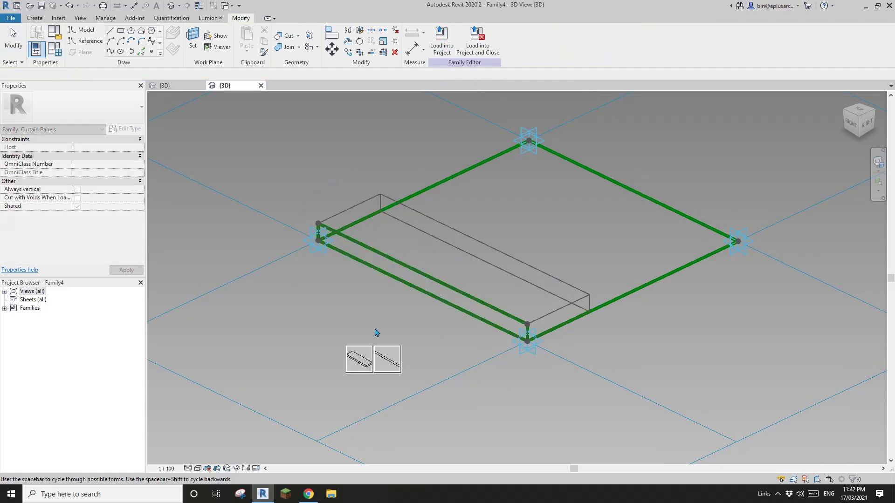
click(362, 366)
Examine the new extruded form from several angles, checking its outer side face and its position along the panel edge
shift+middle_drag(430, 334, 454, 218)
click(447, 375)
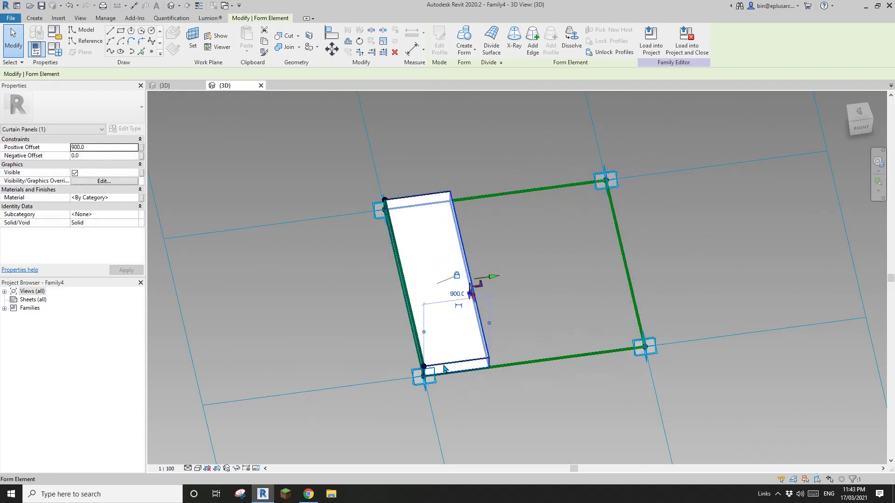
shift+middle_drag(444, 370, 424, 265)
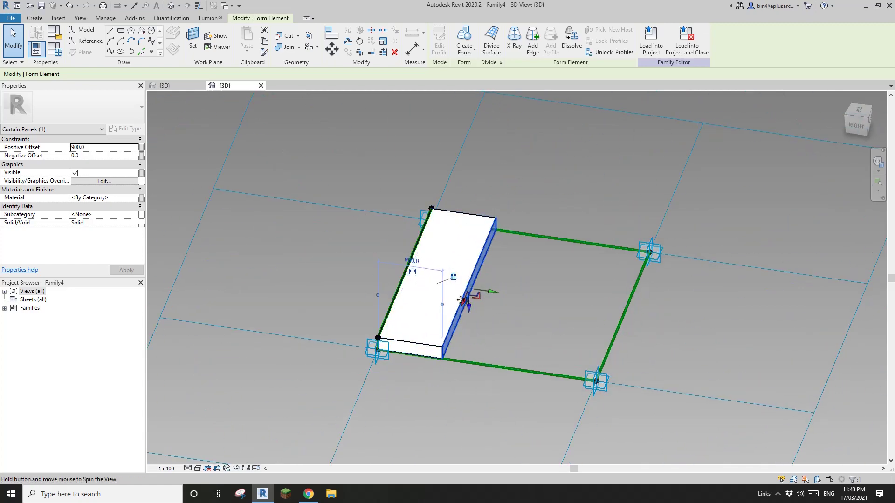
shift+middle_drag(460, 300, 400, 244)
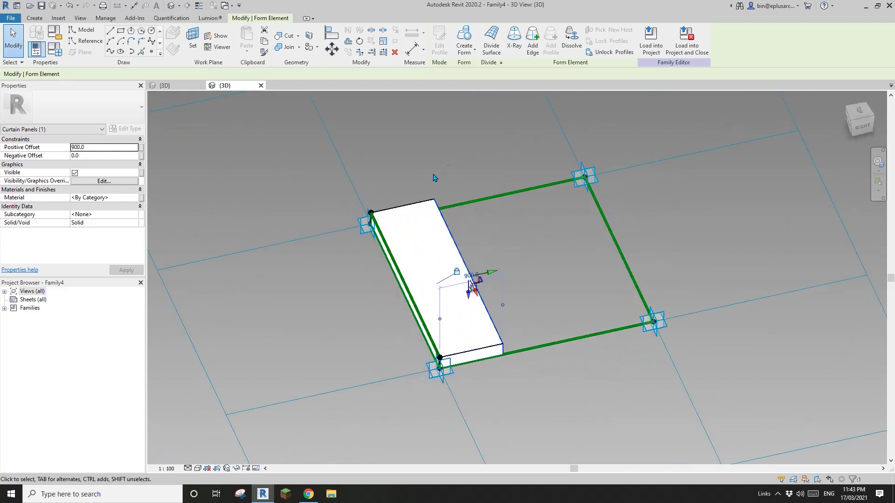
scroll(454, 358, up, 2)
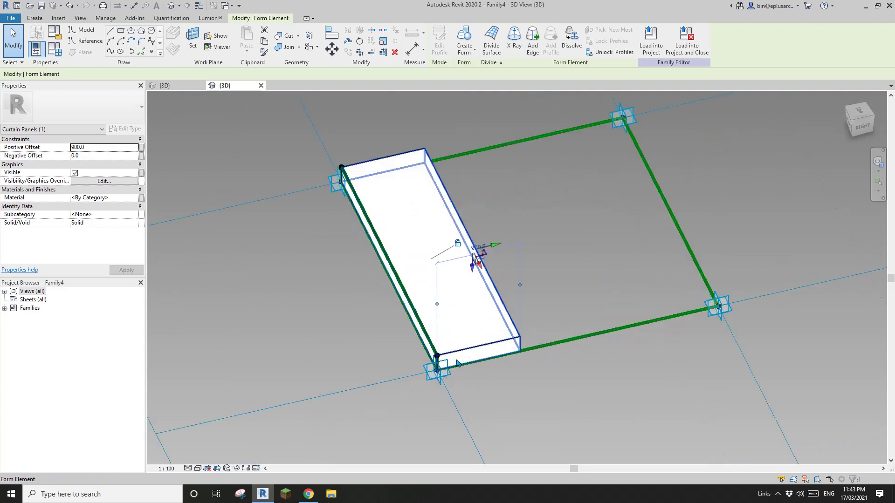
shift+middle_drag(462, 355, 424, 342)
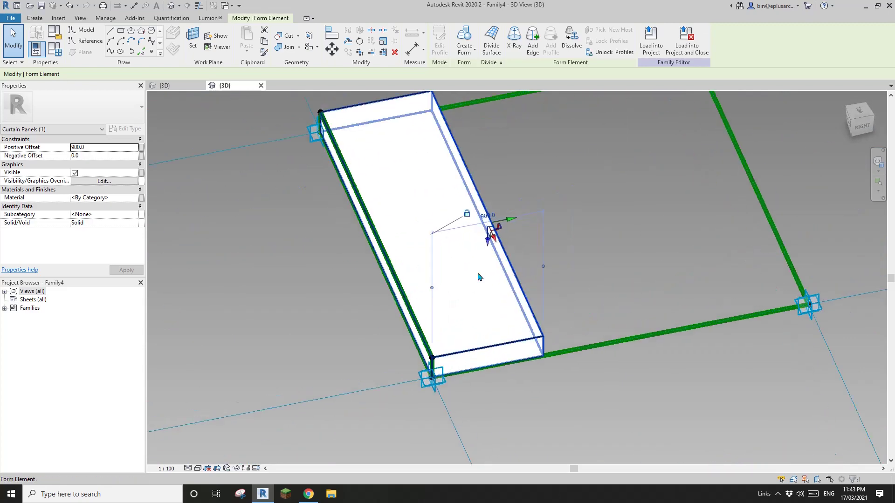
mouse_move(480, 278)
shift+middle_down()
mouse_move(506, 286)
mouse_move(490, 300)
mouse_move(485, 284)
mouse_move(470, 301)
mouse_move(473, 281)
mouse_move(485, 279)
shift+middle_up()
key(Escape)
click(466, 283)
scroll(486, 279, up, 2)
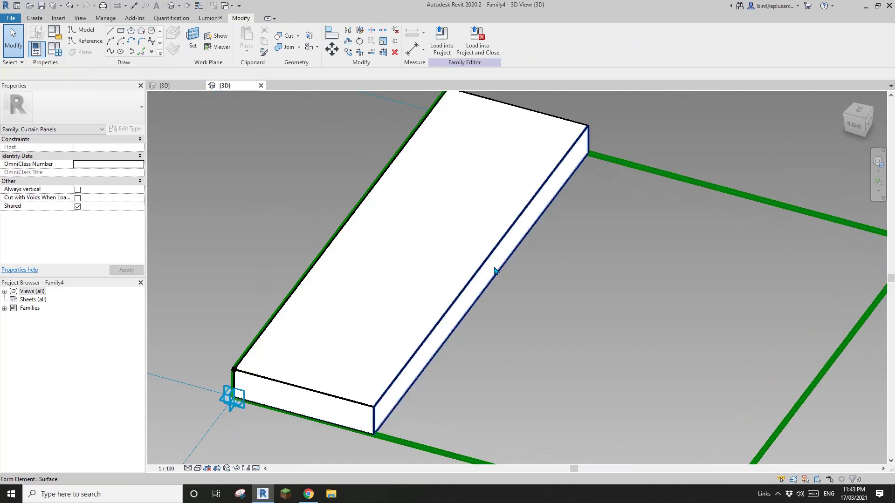
click(482, 285)
scroll(479, 282, down, 2)
Check the panelled surface in the mass family and reduce the panel form's Positive Offset to make the extrusion narrower
click(164, 85)
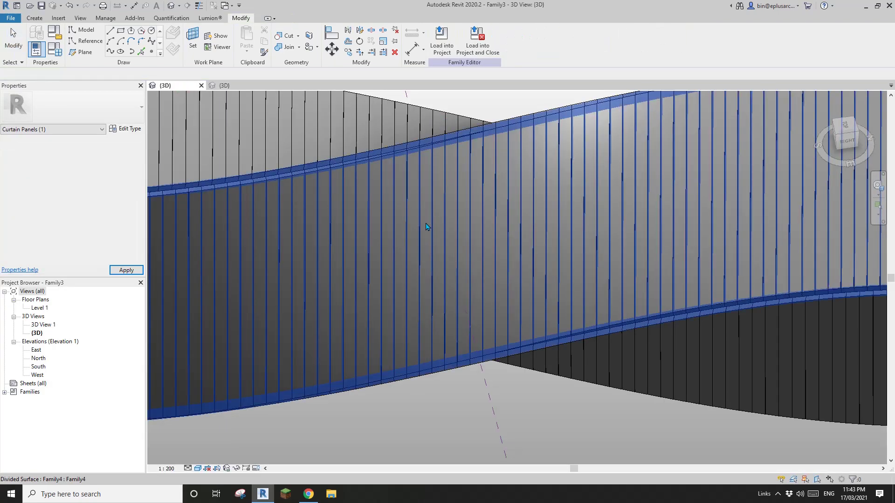
key(Escape)
click(225, 86)
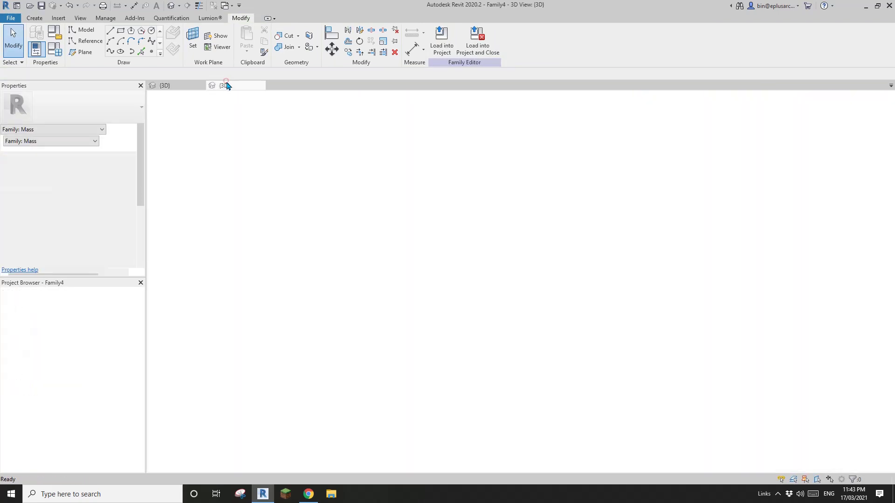
click(476, 267)
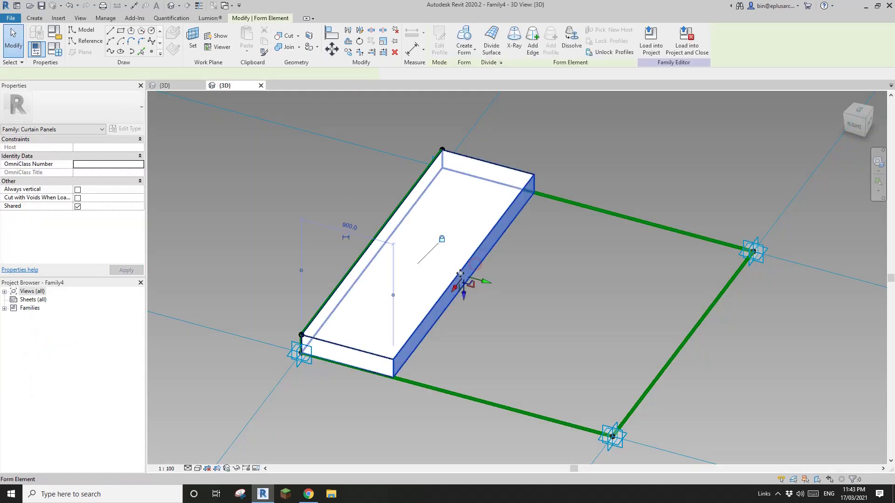
click(97, 148)
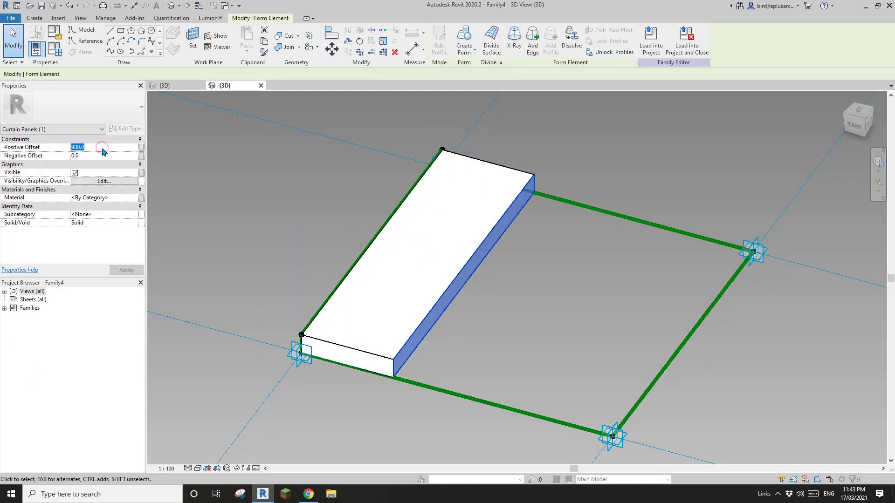
click(337, 175)
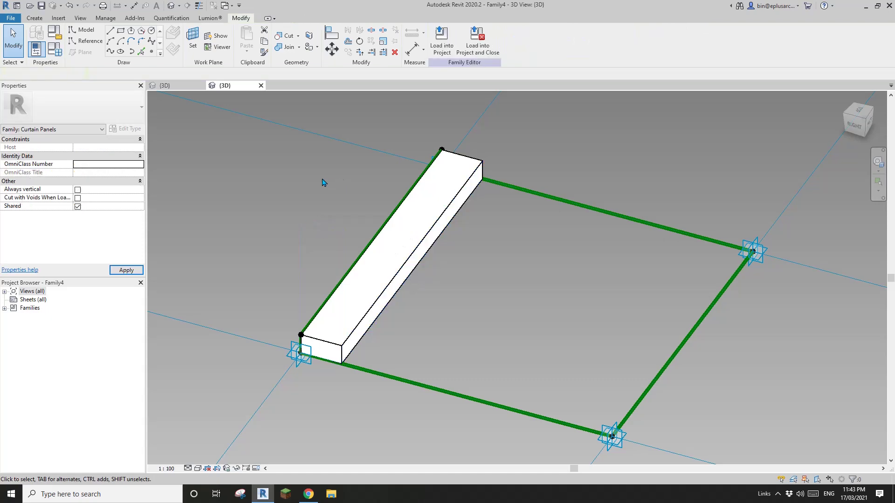
Load the narrowed panel family into the mass family Family3, replacing the version already used there
shift+middle_drag(322, 179, 364, 233)
scroll(470, 230, down, 4)
shift+middle_drag(470, 230, 511, 265)
scroll(465, 181, up, 3)
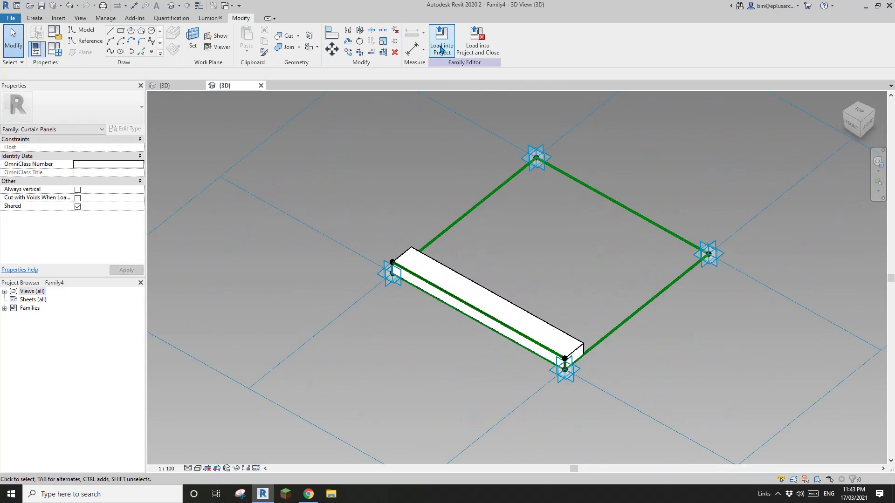
click(441, 49)
click(420, 218)
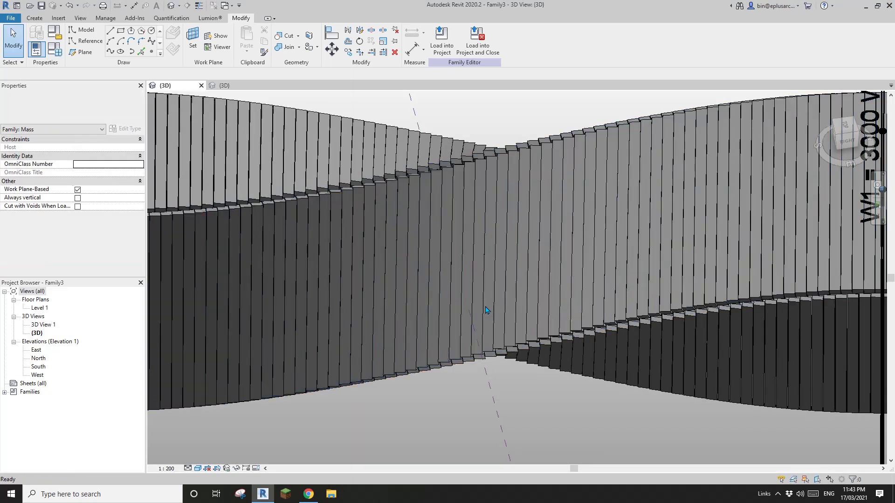
Inspect the reloaded panels along the twisted surface from other angles and close to its lower edge
scroll(486, 311, down, 1)
middle_drag(477, 327, 374, 329)
scroll(374, 329, up, 1)
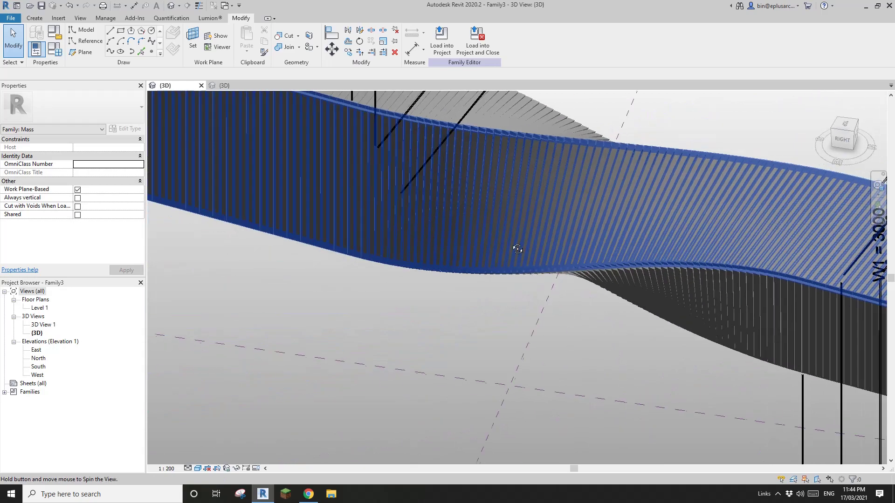
scroll(551, 250, up, 5)
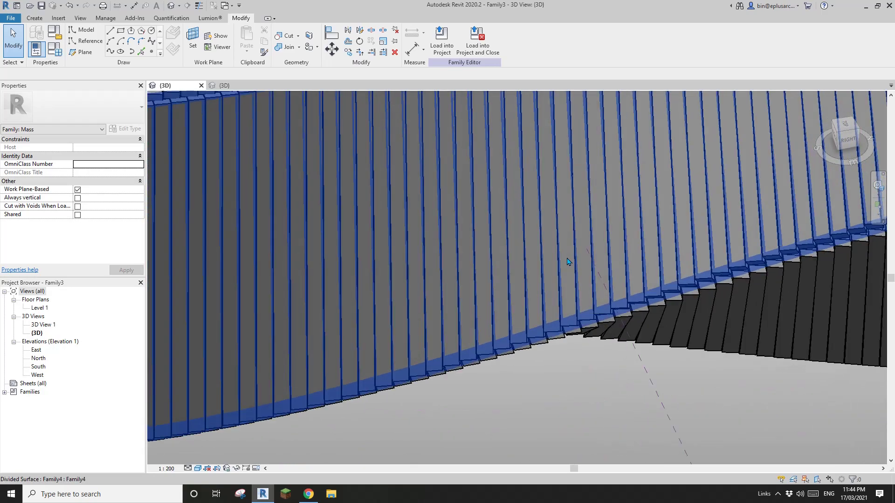